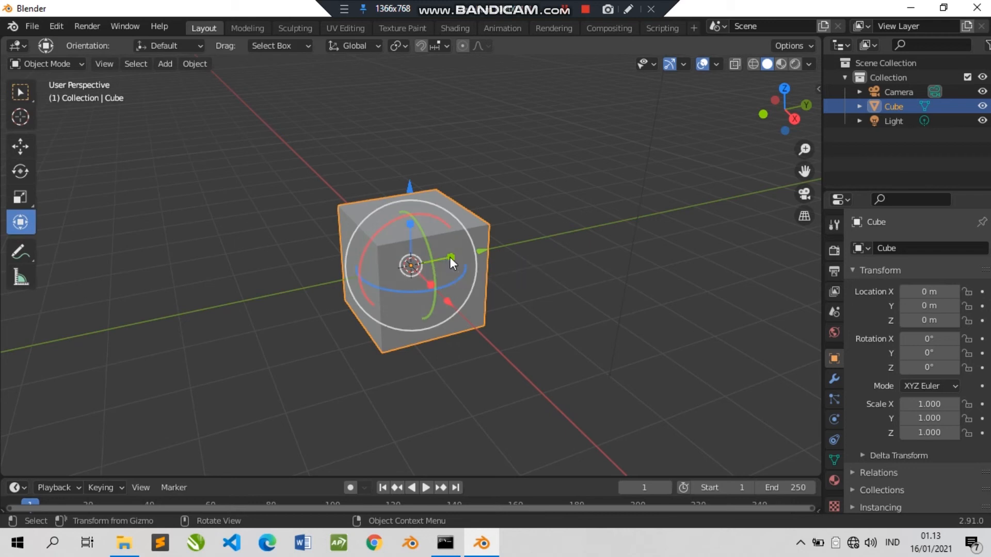
- Scale the default cube into a thin rectangular tabletop, at scale about -1.47 in X, 2.91 in Y and 0.04 in Z
{"action": "left_click_drag", "start_coordinate": [450, 257], "coordinate": [457, 278]}
{"action": "scroll", "coordinate": [429, 250], "scroll_direction": "up", "scroll_amount": 3}
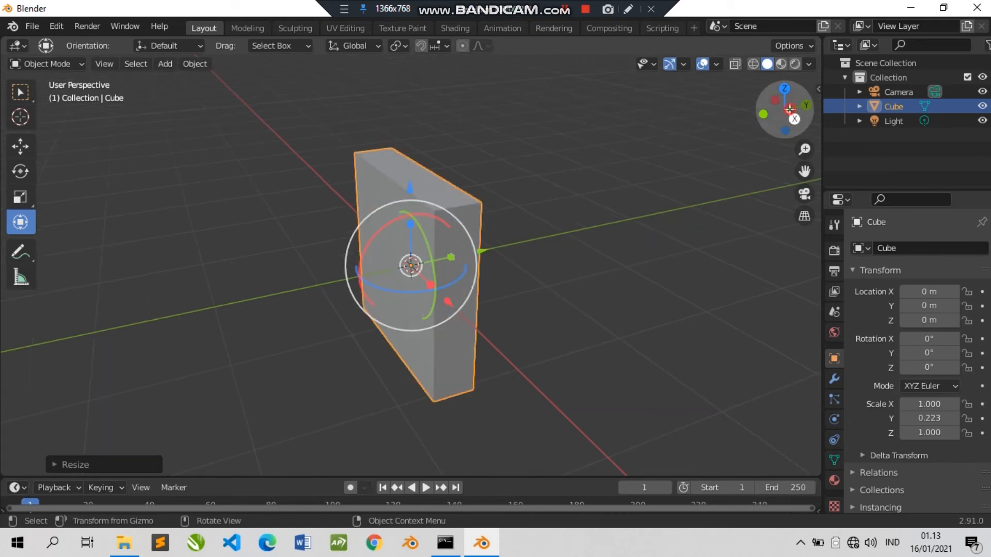
{"action": "left_click_drag", "start_coordinate": [785, 108], "coordinate": [741, 140]}
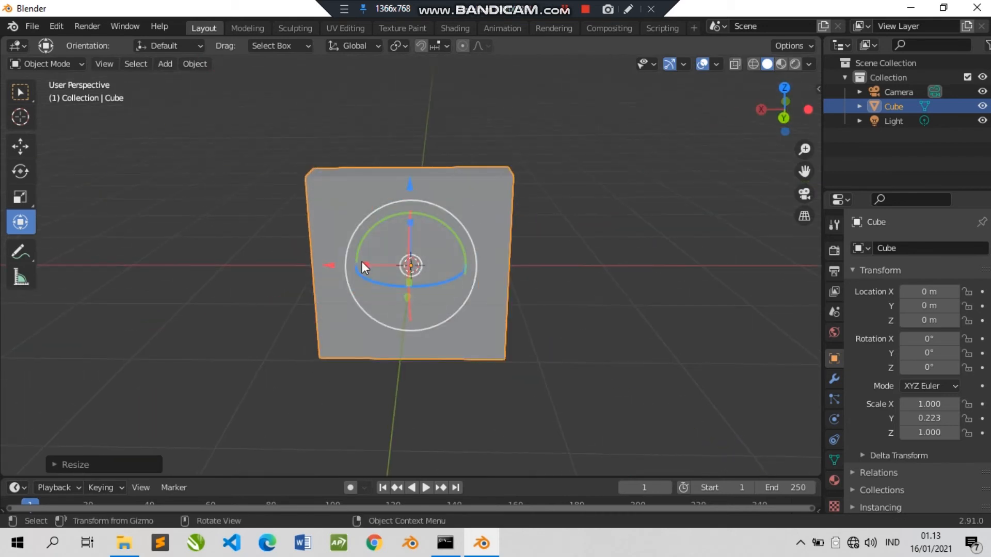
{"action": "left_click_drag", "start_coordinate": [367, 265], "coordinate": [426, 265]}
{"action": "left_click_drag", "start_coordinate": [408, 225], "coordinate": [407, 304]}
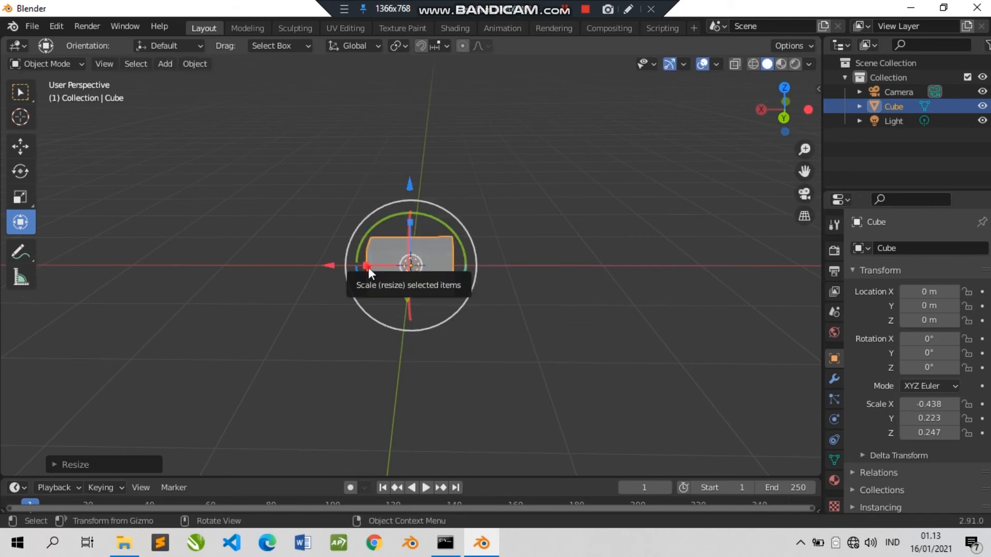
{"action": "left_click_drag", "start_coordinate": [368, 267], "coordinate": [241, 267]}
{"action": "left_click_drag", "start_coordinate": [784, 109], "coordinate": [590, 203]}
{"action": "left_click_drag", "start_coordinate": [453, 268], "coordinate": [230, 267]}
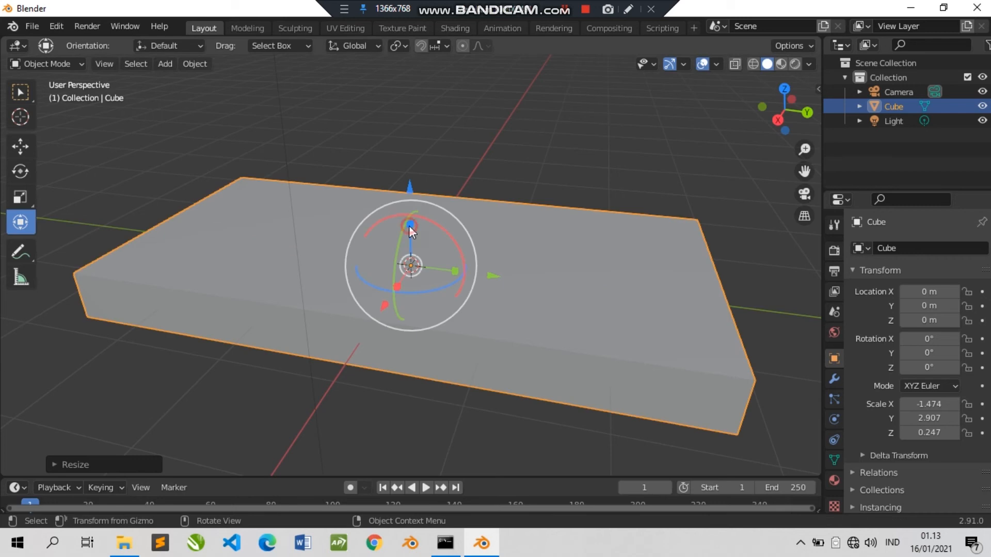
{"action": "left_click_drag", "start_coordinate": [409, 225], "coordinate": [410, 258]}
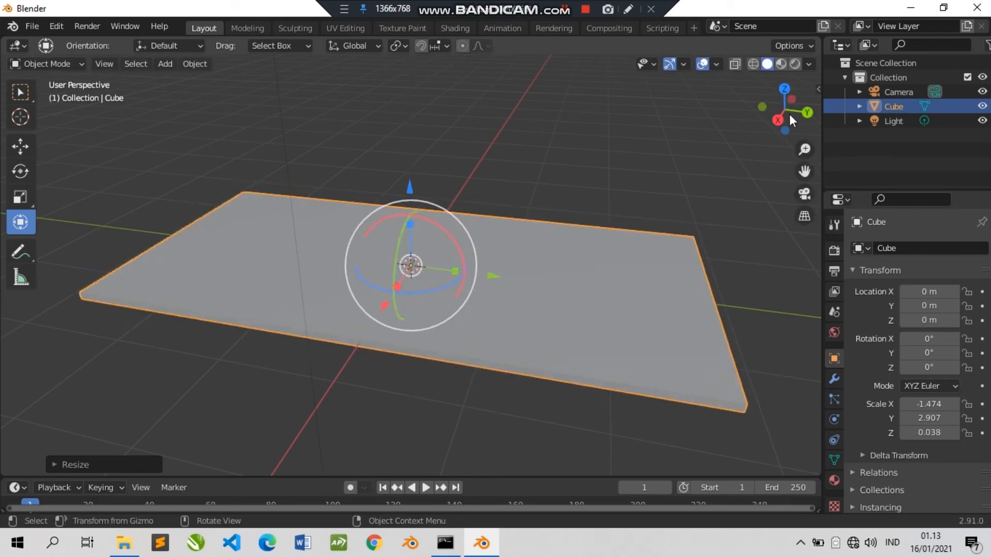
- Raise the tabletop slab along the Z axis to a height of about 2.29 m
{"action": "left_click", "coordinate": [777, 120]}
{"action": "left_click", "coordinate": [784, 132]}
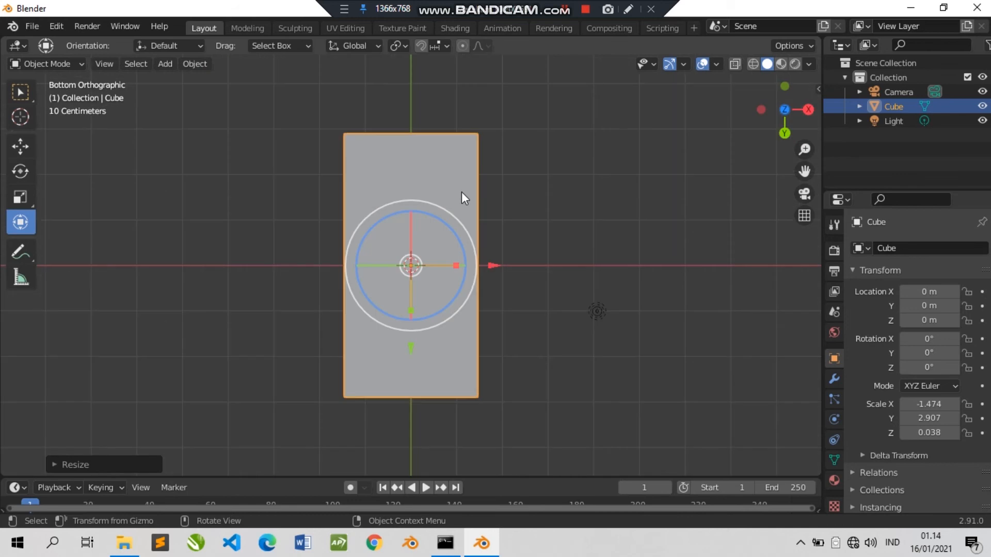
{"action": "scroll", "coordinate": [462, 191], "scroll_direction": "up", "scroll_amount": 1}
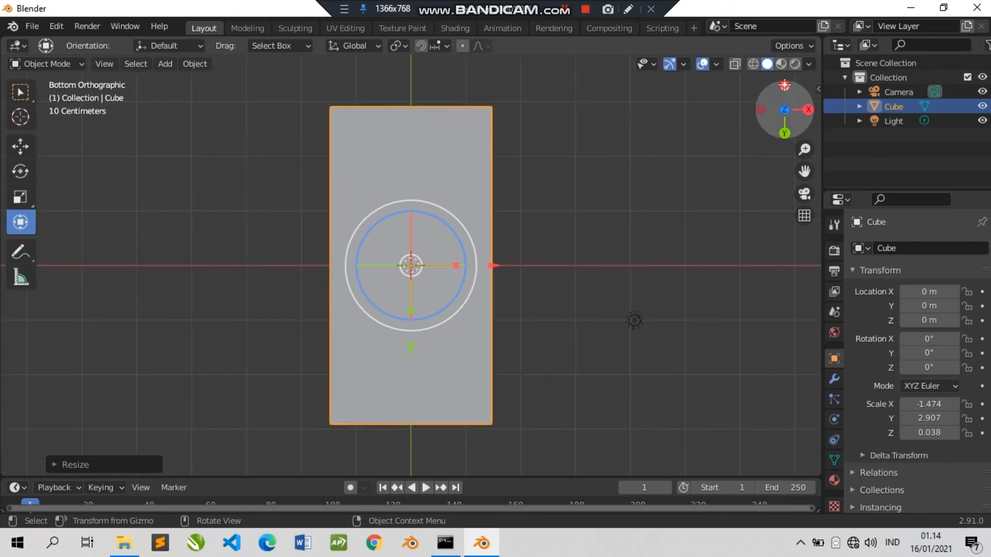
{"action": "left_click", "coordinate": [784, 84]}
{"action": "left_click_drag", "start_coordinate": [784, 118], "coordinate": [788, 119]}
{"action": "left_click_drag", "start_coordinate": [408, 182], "coordinate": [410, 459]}
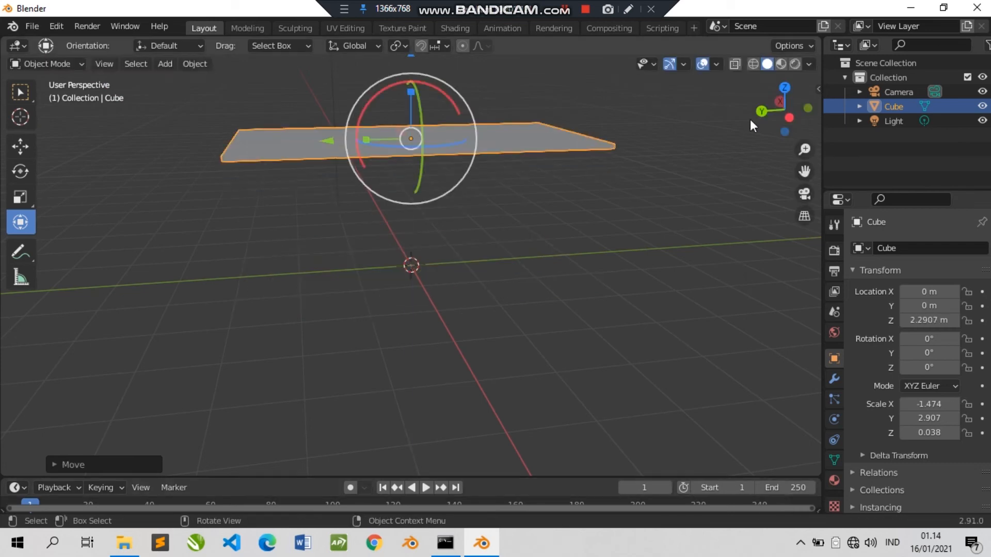
- Deselect the tabletop and add a new cube mesh at the world origin for a table leg
{"action": "left_click_drag", "start_coordinate": [769, 111], "coordinate": [725, 129]}
{"action": "left_click", "coordinate": [785, 94]}
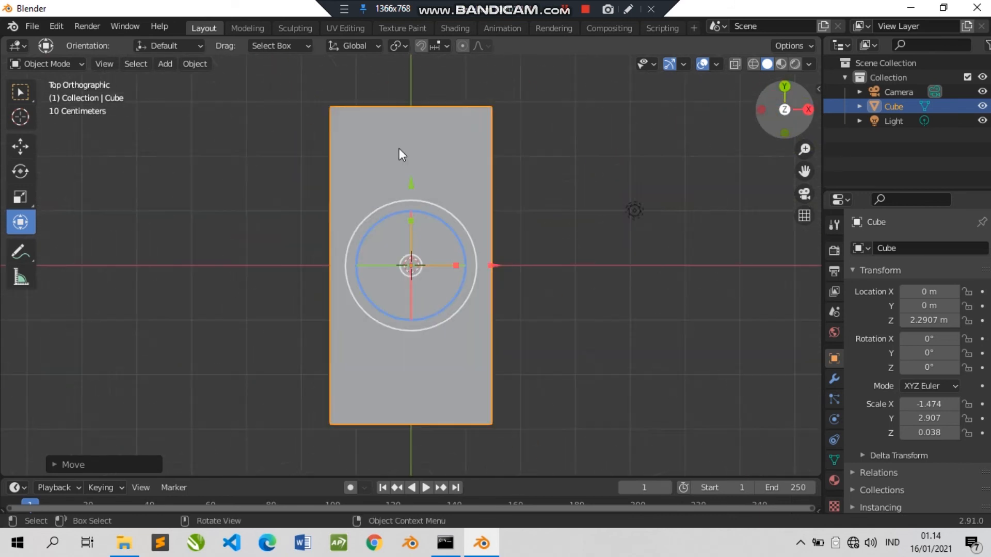
{"action": "left_click", "coordinate": [191, 115]}
{"action": "scroll", "coordinate": [191, 115], "scroll_direction": "up", "scroll_amount": 1}
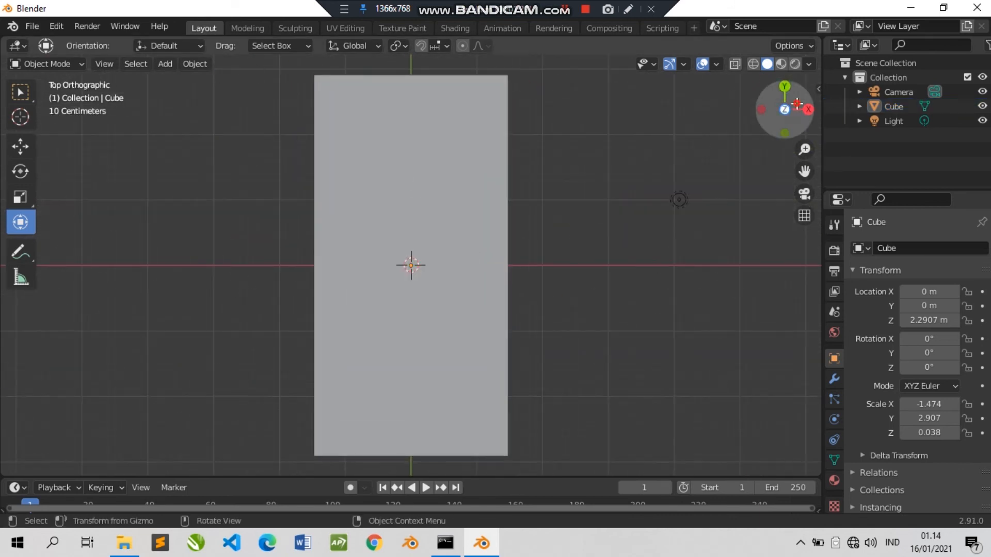
{"action": "mouse_move", "coordinate": [796, 103]}
{"action": "left_mouse_down"}
{"action": "mouse_move", "coordinate": [749, 77]}
{"action": "mouse_move", "coordinate": [746, 56]}
{"action": "mouse_move", "coordinate": [748, 82]}
{"action": "left_mouse_up"}
{"action": "left_click", "coordinate": [171, 67]}
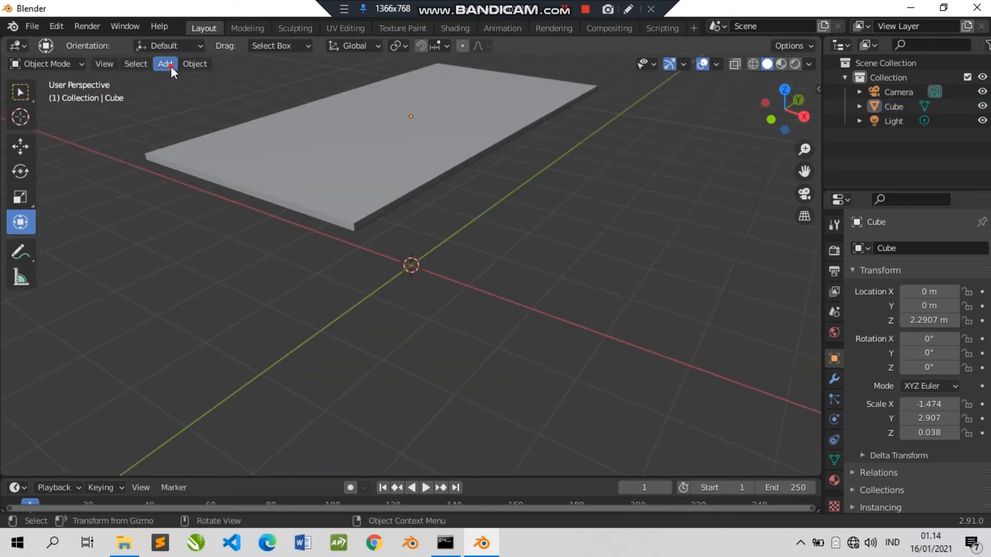
{"action": "mouse_move", "coordinate": [173, 80]}
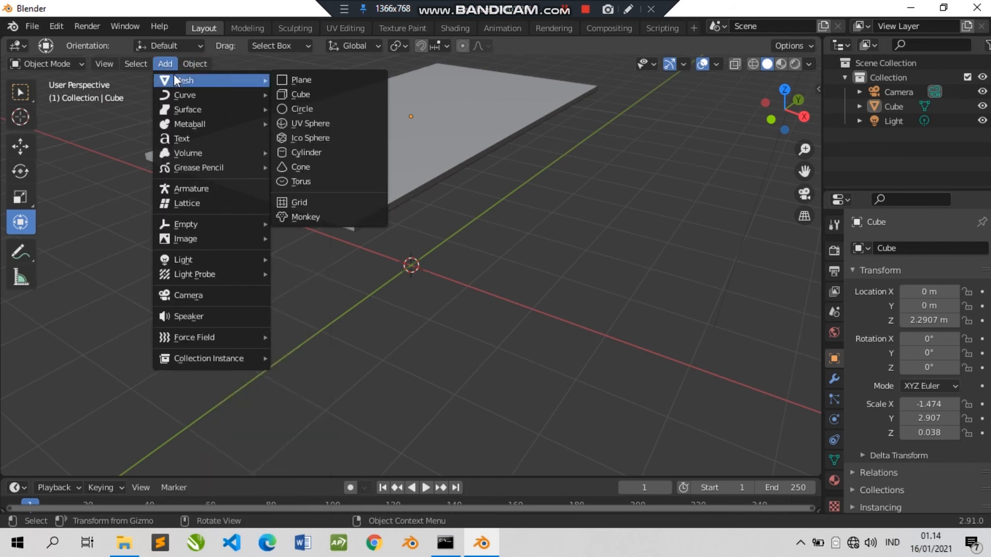
{"action": "left_click", "coordinate": [304, 96]}
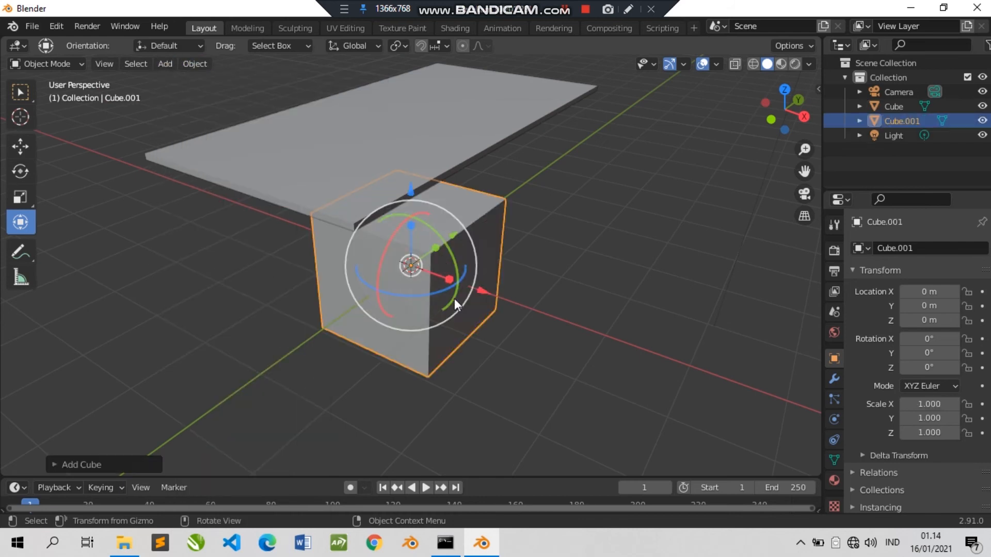
- Scale the new cube into a slender upright leg, at scale about -0.10 in X, 0.16 in Y and 1.30 in Z
{"action": "left_click_drag", "start_coordinate": [448, 279], "coordinate": [426, 253]}
{"action": "left_click_drag", "start_coordinate": [411, 219], "coordinate": [400, 179]}
{"action": "left_click_drag", "start_coordinate": [779, 110], "coordinate": [681, 72]}
{"action": "scroll", "coordinate": [414, 196], "scroll_direction": "down", "scroll_amount": 3}
{"action": "mouse_move", "coordinate": [412, 223]}
{"action": "left_mouse_down"}
{"action": "mouse_move", "coordinate": [410, 212]}
{"action": "mouse_move", "coordinate": [410, 231]}
{"action": "left_mouse_up"}
- Lower the tabletop along Z toward the top of the leg, to a height of about 1.46 m
{"action": "left_click", "coordinate": [415, 85]}
{"action": "scroll", "coordinate": [414, 86], "scroll_direction": "down", "scroll_amount": 1}
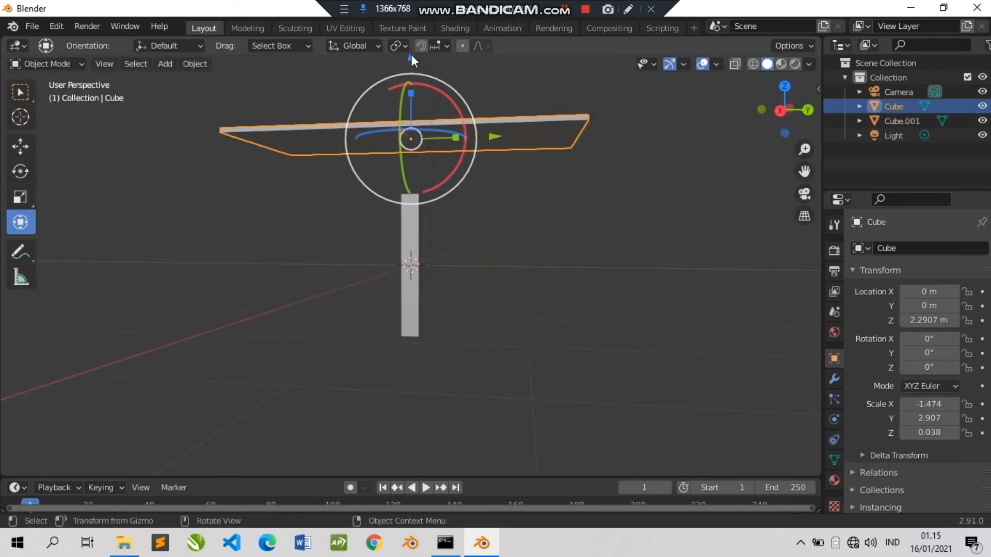
{"action": "mouse_move", "coordinate": [412, 89]}
{"action": "left_mouse_down"}
{"action": "mouse_move", "coordinate": [418, 133]}
{"action": "mouse_move", "coordinate": [414, 100]}
{"action": "left_mouse_up"}
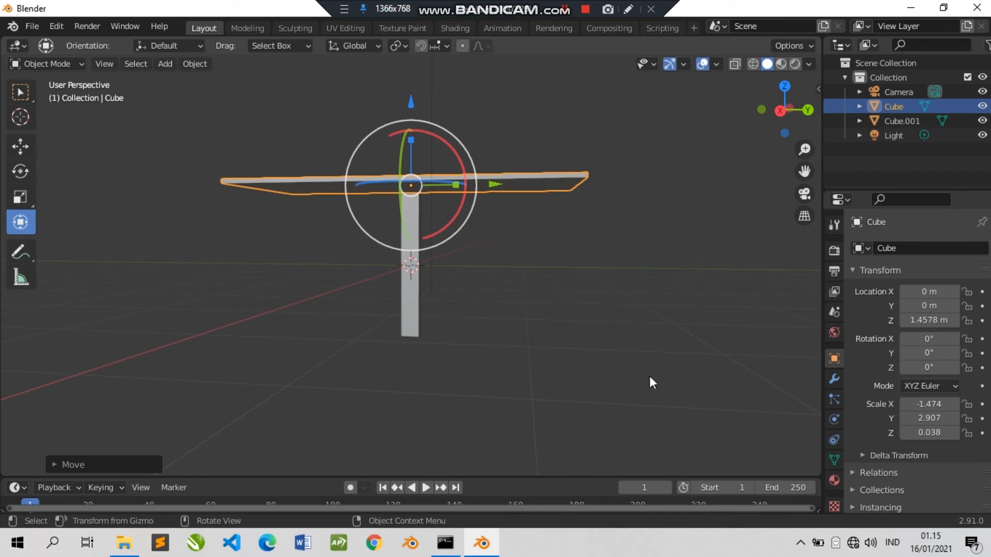
- Show the scene from directly above in wireframe display, keeping the tabletop at its original position
{"action": "left_click", "coordinate": [784, 86]}
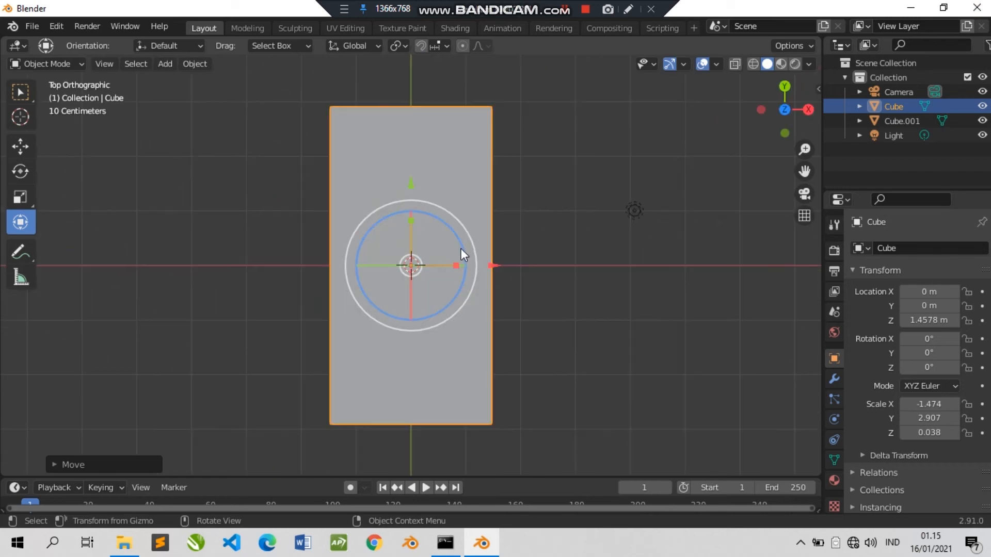
{"action": "key", "text": "alt+z"}
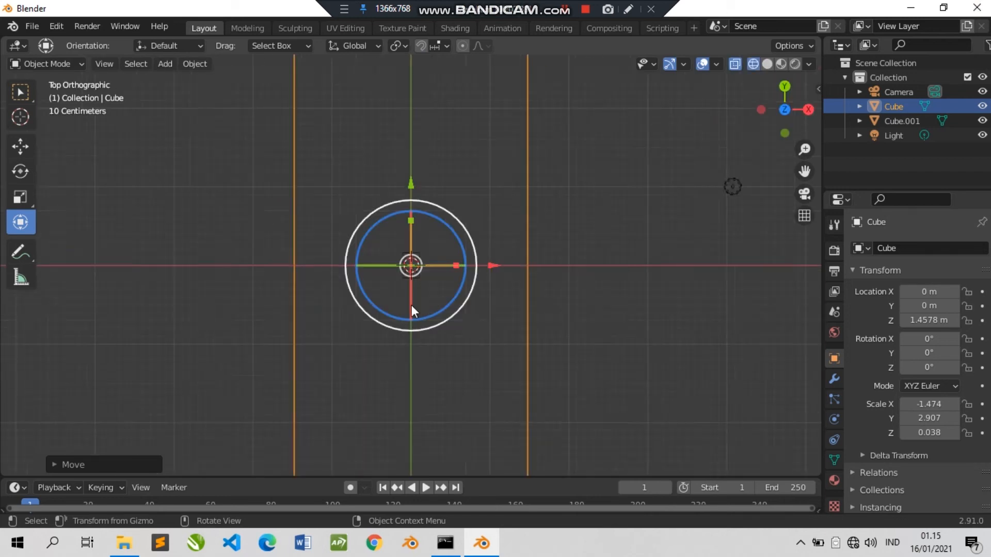
{"action": "left_click_drag", "start_coordinate": [407, 181], "coordinate": [419, 380]}
{"action": "key", "text": "ctrl+z"}
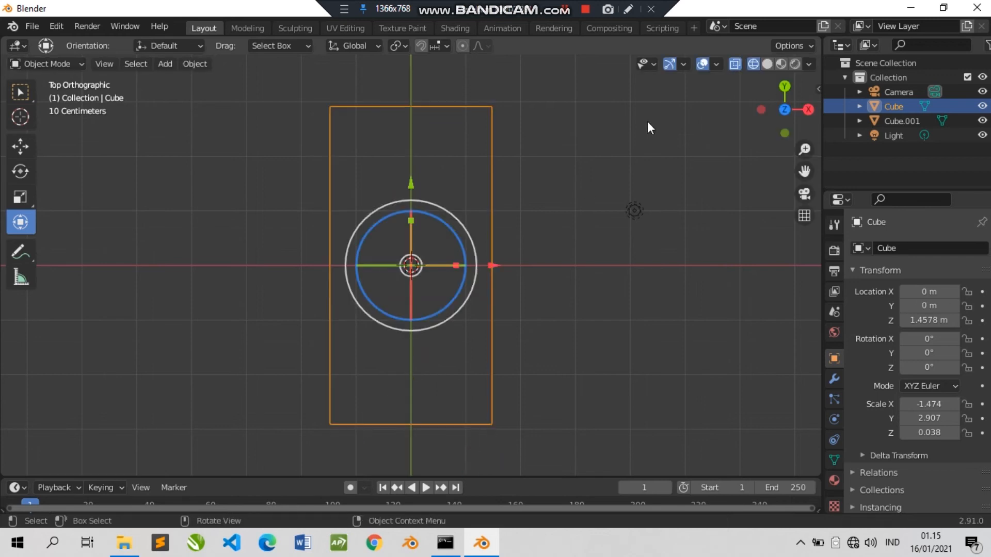
- Move the leg under a corner of the tabletop, to about X 1.29 m and Y -2.59 m
{"action": "left_click", "coordinate": [787, 102]}
{"action": "left_click", "coordinate": [898, 121]}
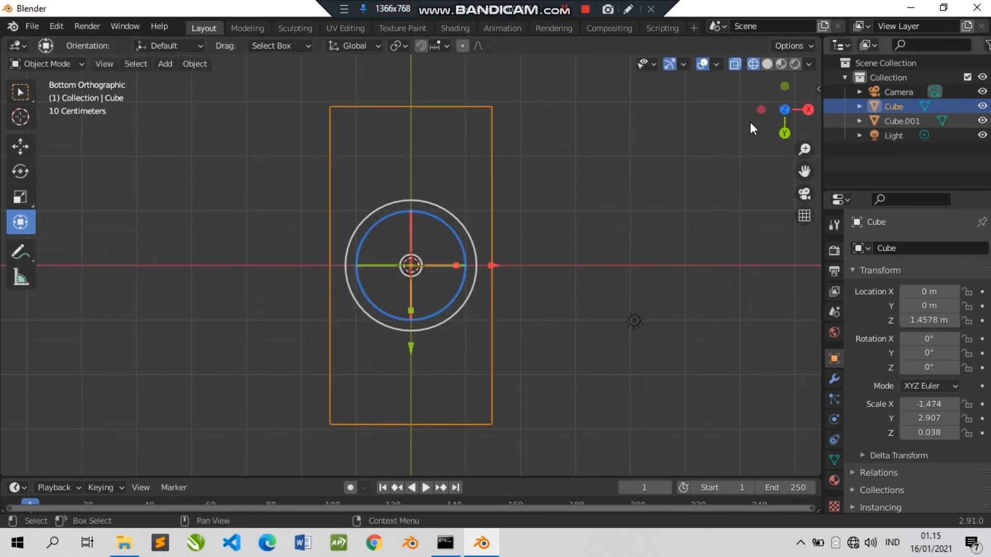
{"action": "left_click", "coordinate": [785, 98]}
{"action": "left_click", "coordinate": [786, 97]}
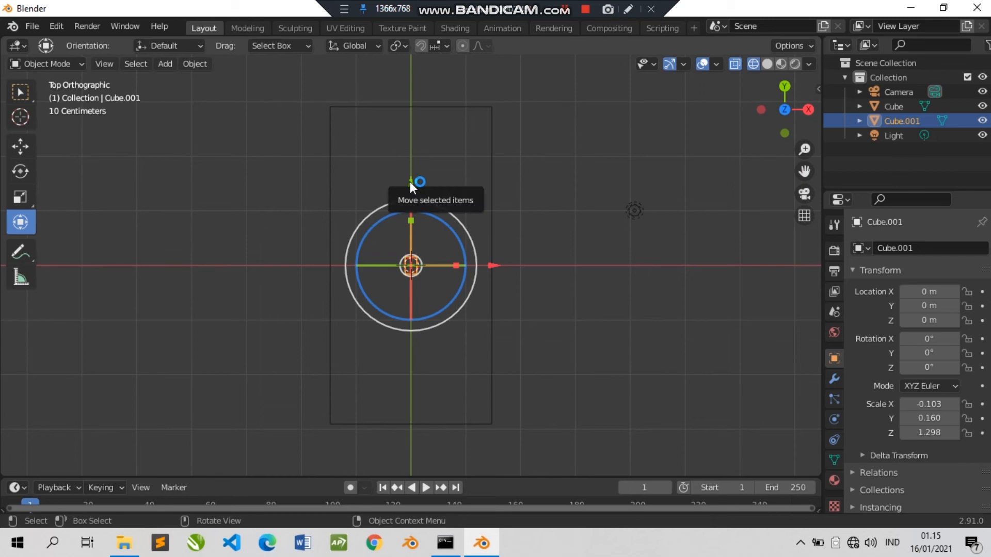
{"action": "left_click_drag", "start_coordinate": [410, 253], "coordinate": [410, 347]}
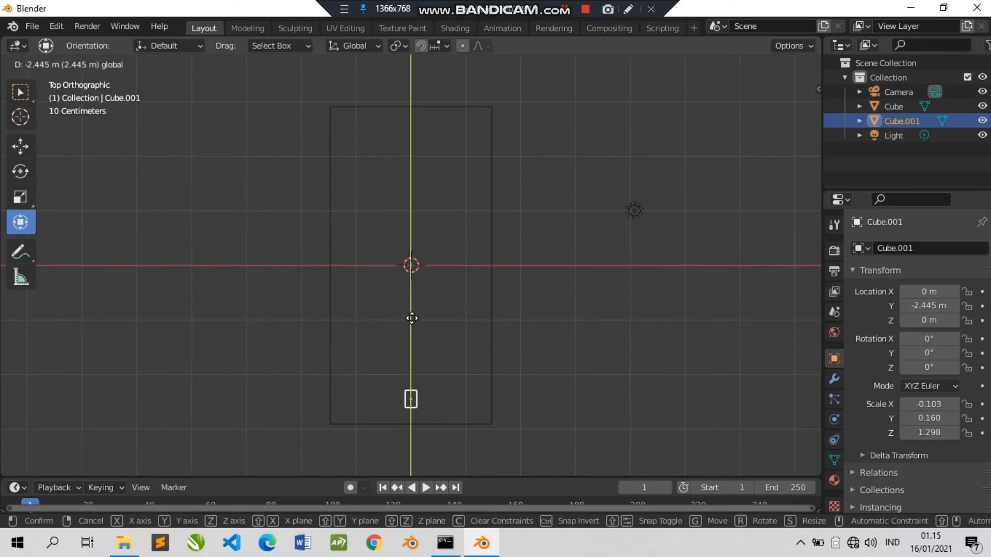
{"action": "left_click_drag", "start_coordinate": [412, 341], "coordinate": [411, 342]}
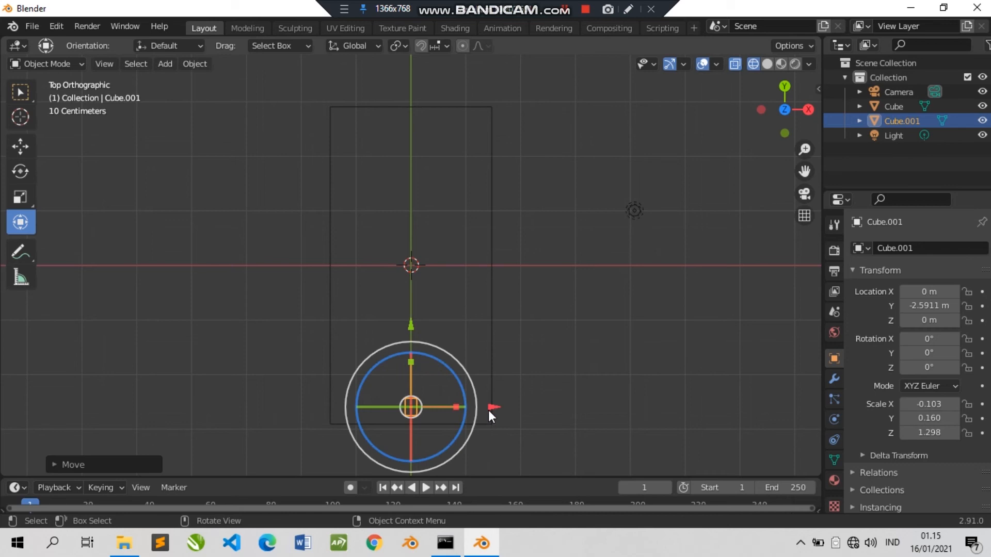
{"action": "left_click_drag", "start_coordinate": [488, 406], "coordinate": [546, 406]}
- Copy the corner leg and move the duplicate along Y to the far corner of the same long side
{"action": "key", "text": "ctrl+c"}
{"action": "key", "text": "ctrl+v"}
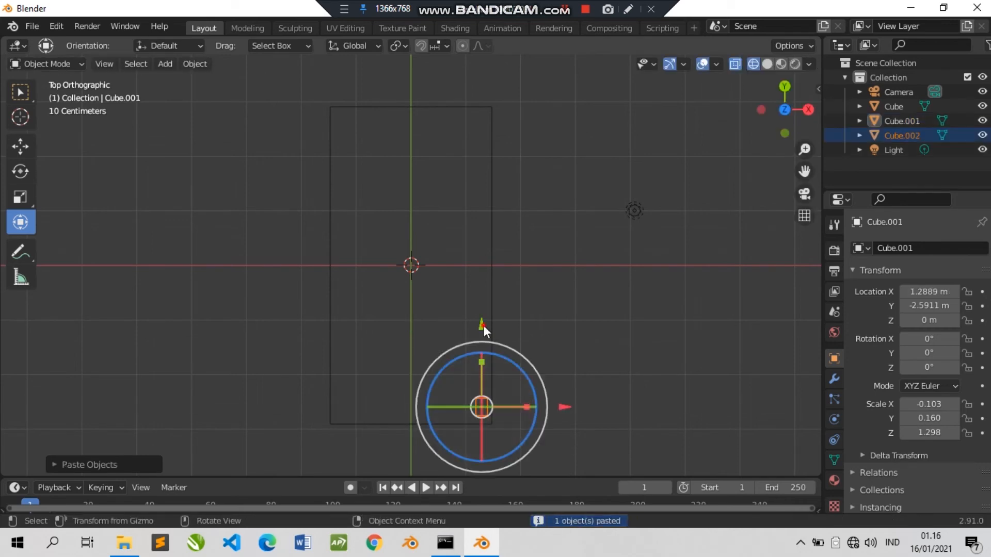
{"action": "left_click_drag", "start_coordinate": [483, 325], "coordinate": [485, 464]}
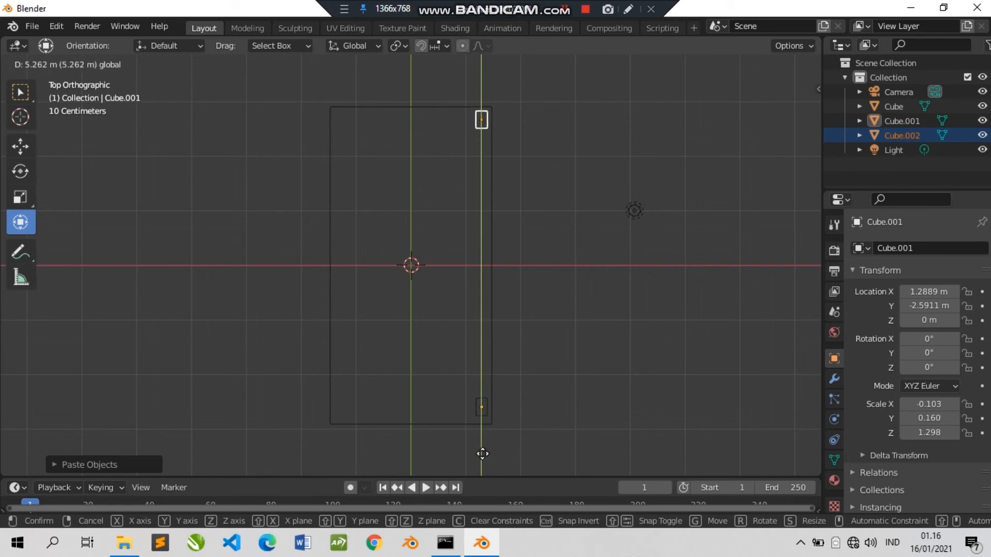
{"action": "left_click_drag", "start_coordinate": [488, 526], "coordinate": [485, 400]}
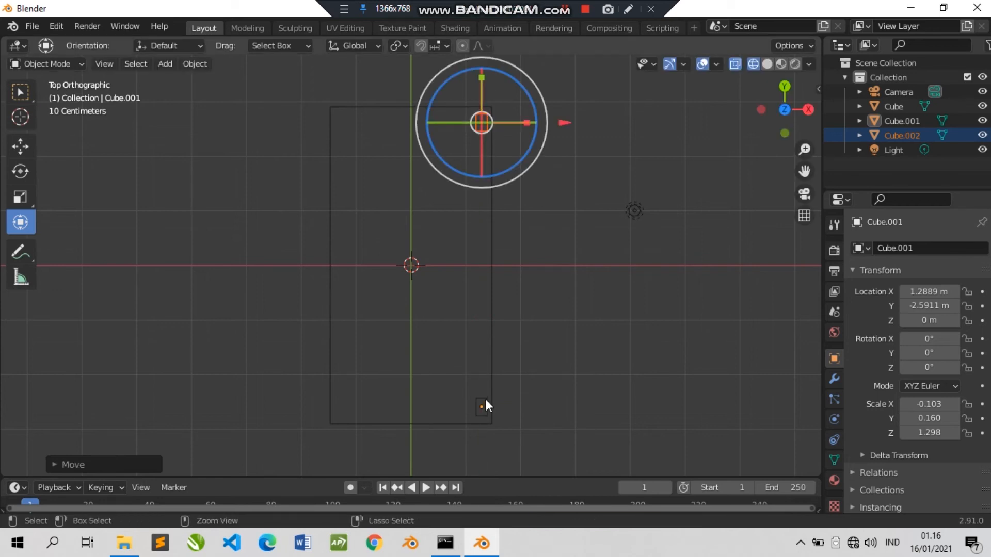
- Copy the second leg and move the duplicate along X to the corner on the opposite long side
{"action": "key", "text": "ctrl+c"}
{"action": "key", "text": "ctrl+v"}
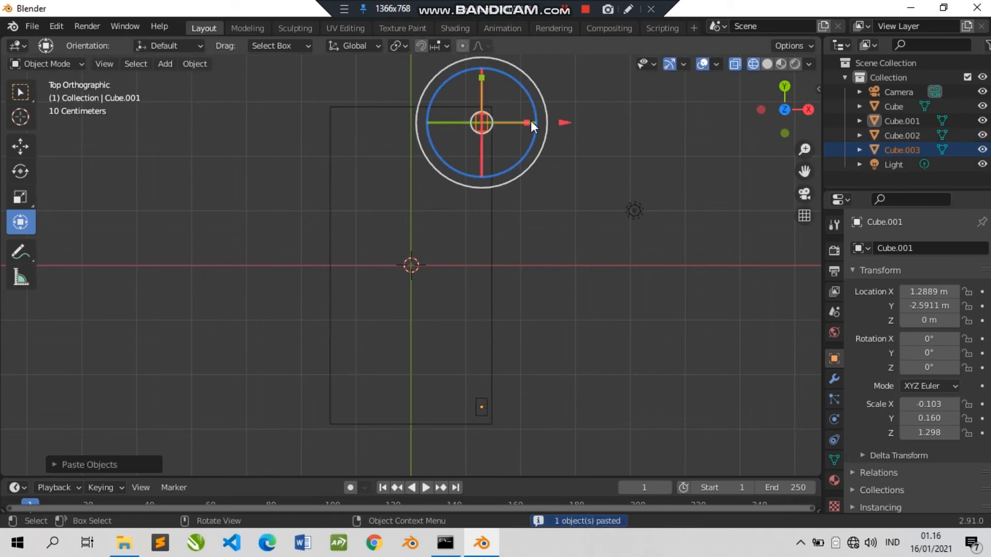
{"action": "left_click_drag", "start_coordinate": [561, 123], "coordinate": [458, 122]}
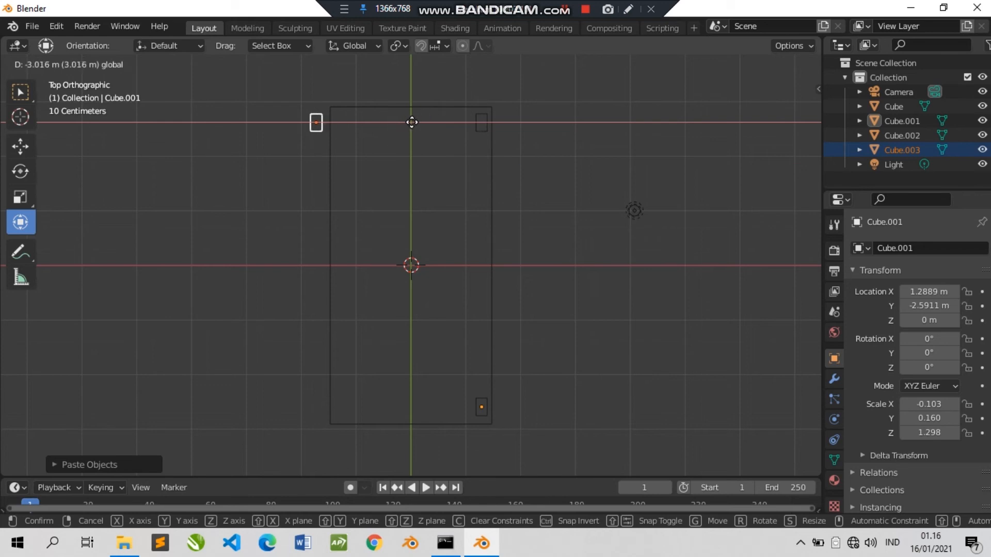
{"action": "left_click_drag", "start_coordinate": [416, 128], "coordinate": [394, 137]}
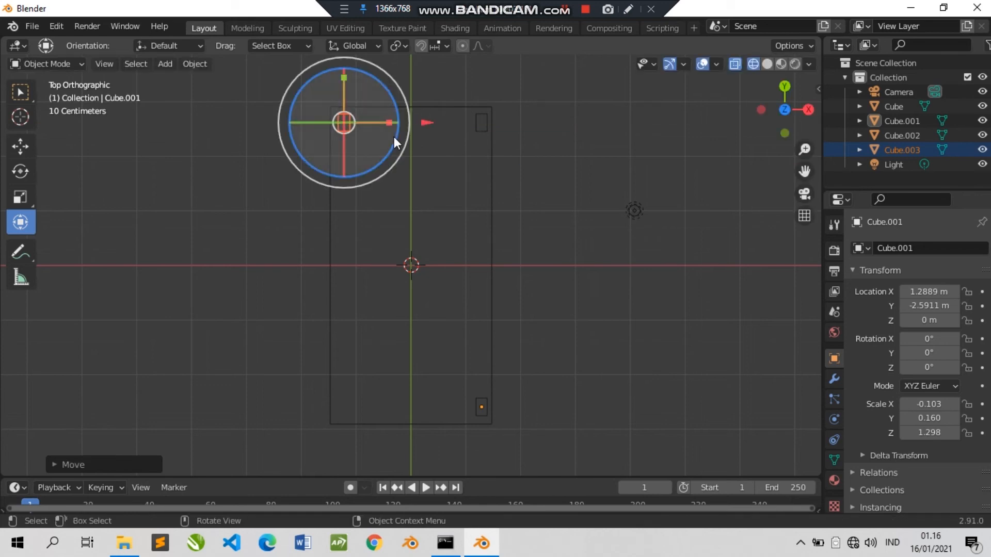
- Copy the third leg, move the duplicate along negative Y to the last free corner, and deselect it
{"action": "key", "text": "ctrl+c"}
{"action": "key", "text": "ctrl+v"}
{"action": "scroll", "coordinate": [348, 100], "scroll_direction": "down", "scroll_amount": 1}
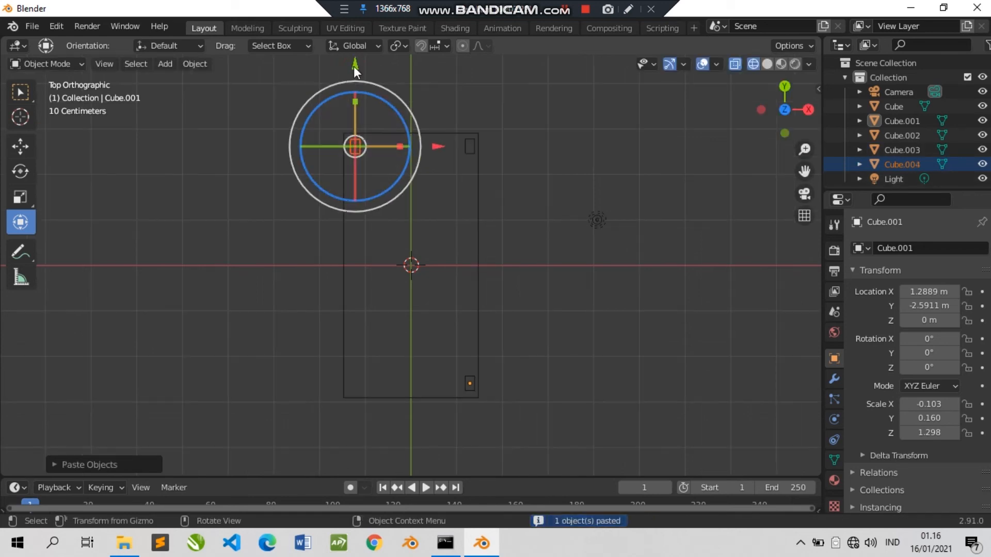
{"action": "left_click_drag", "start_coordinate": [347, 100], "coordinate": [350, 289]}
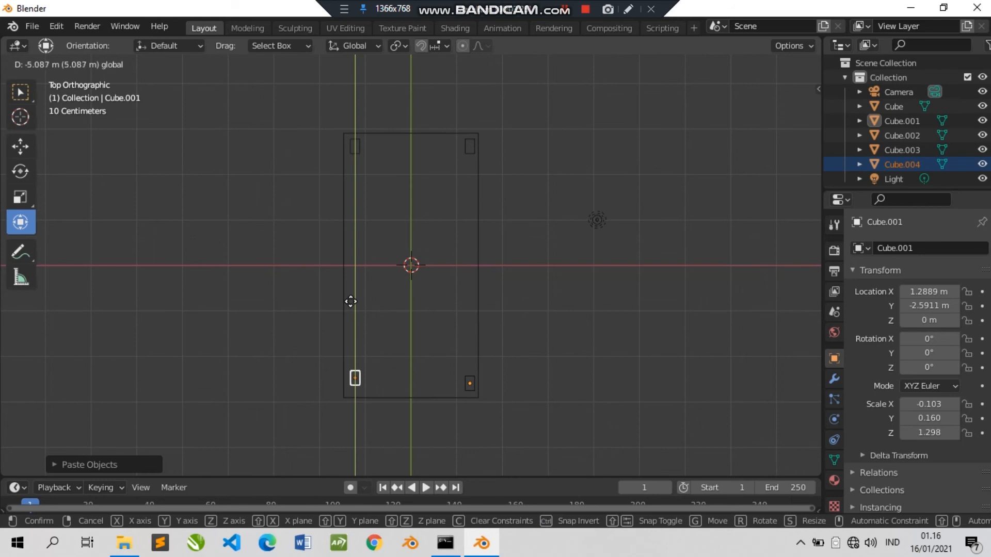
{"action": "left_click_drag", "start_coordinate": [351, 305], "coordinate": [350, 304]}
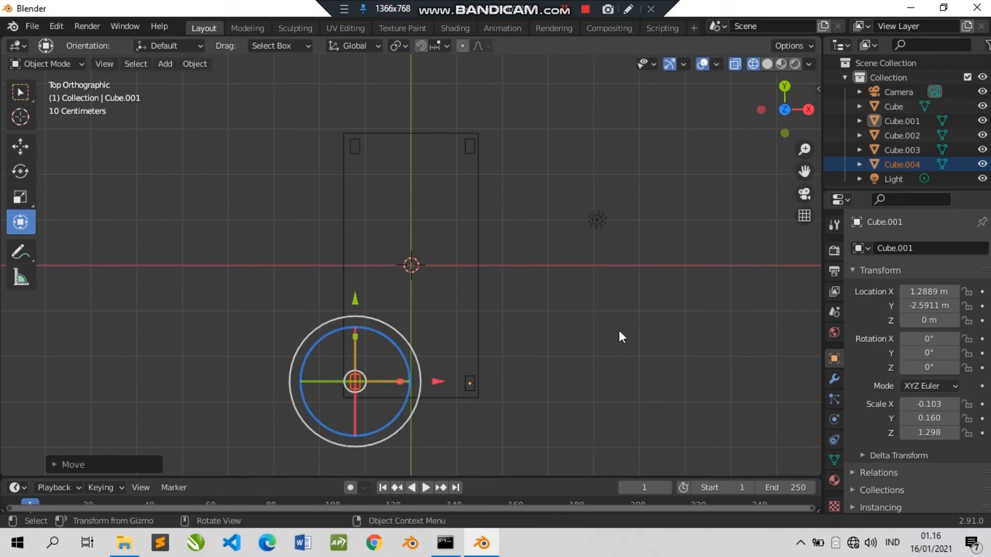
{"action": "left_click", "coordinate": [619, 333]}
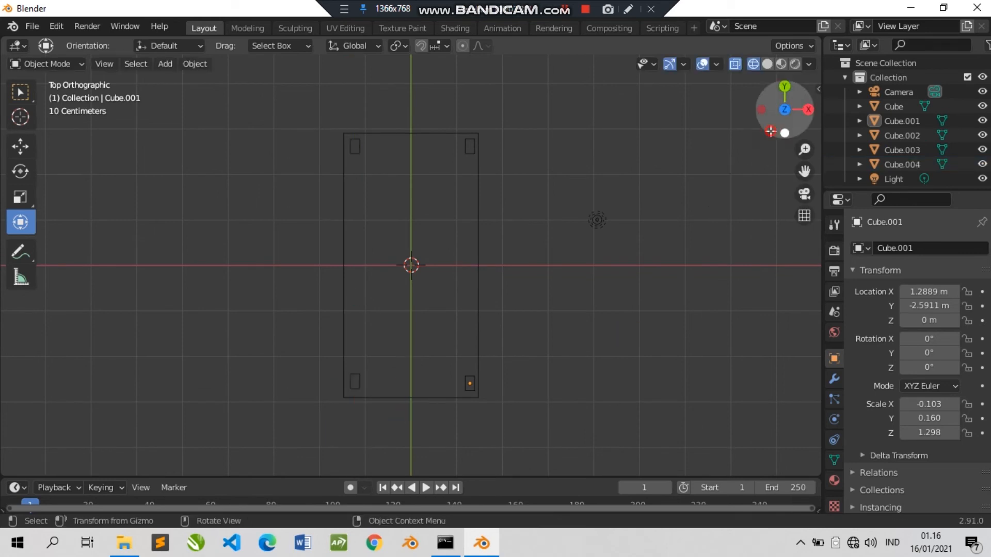
- Lower the tabletop along Z onto the four legs, to a height of about 1.27 m
{"action": "left_click_drag", "start_coordinate": [777, 117], "coordinate": [743, 141]}
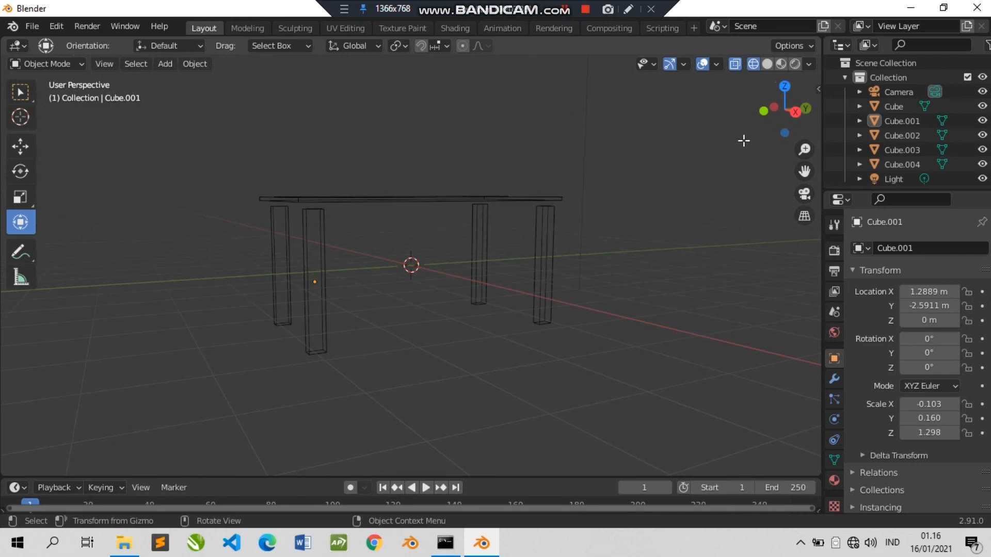
{"action": "left_click", "coordinate": [451, 200]}
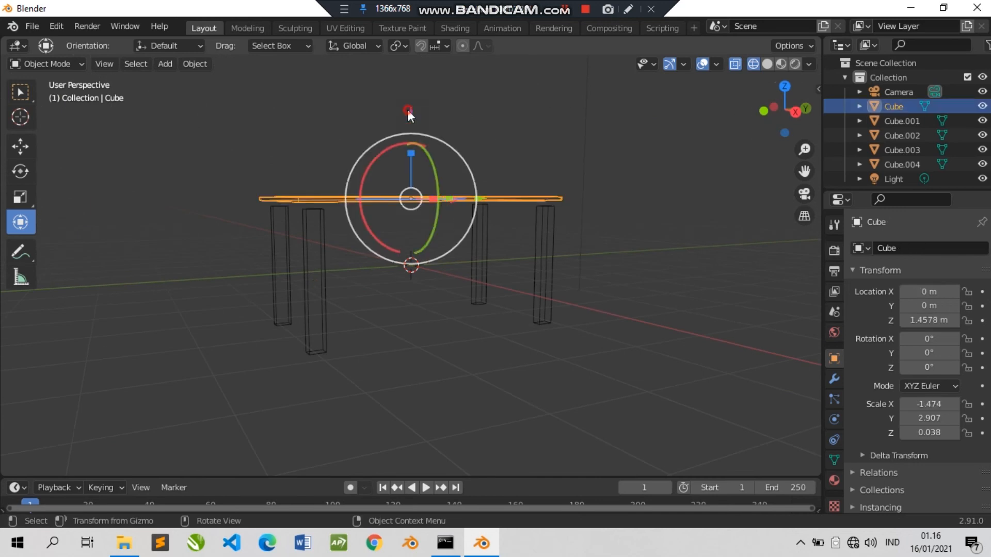
{"action": "left_click_drag", "start_coordinate": [407, 113], "coordinate": [409, 119]}
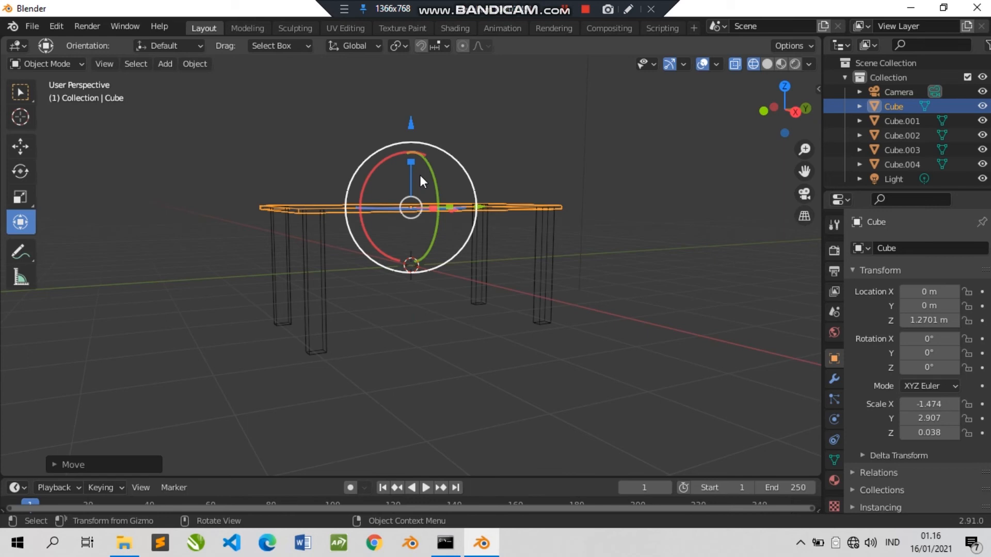
- Thicken the tabletop along Z to a scale of 0.056 and switch the viewport to solid shading
{"action": "left_click_drag", "start_coordinate": [415, 167], "coordinate": [411, 138]}
{"action": "key", "text": "Escape"}
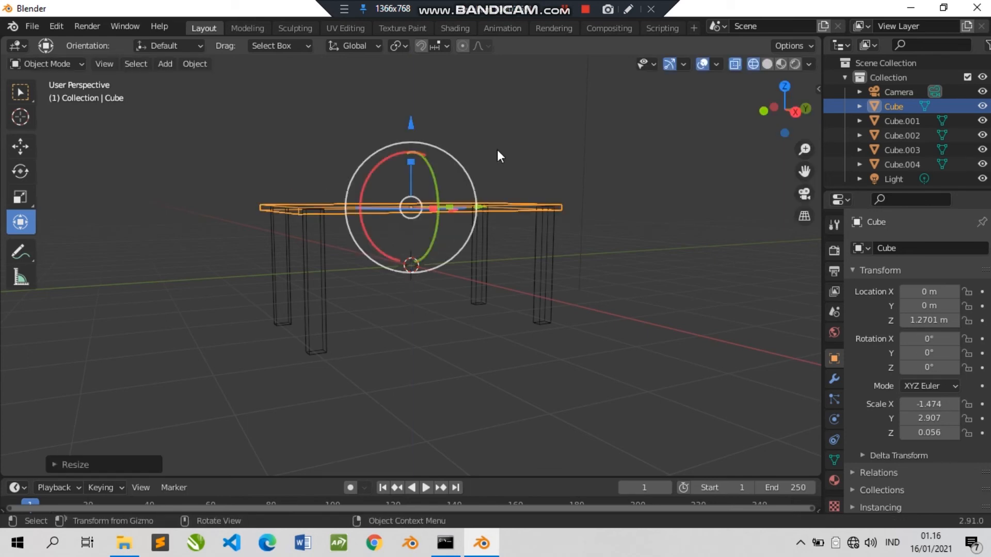
{"action": "left_click", "coordinate": [768, 63]}
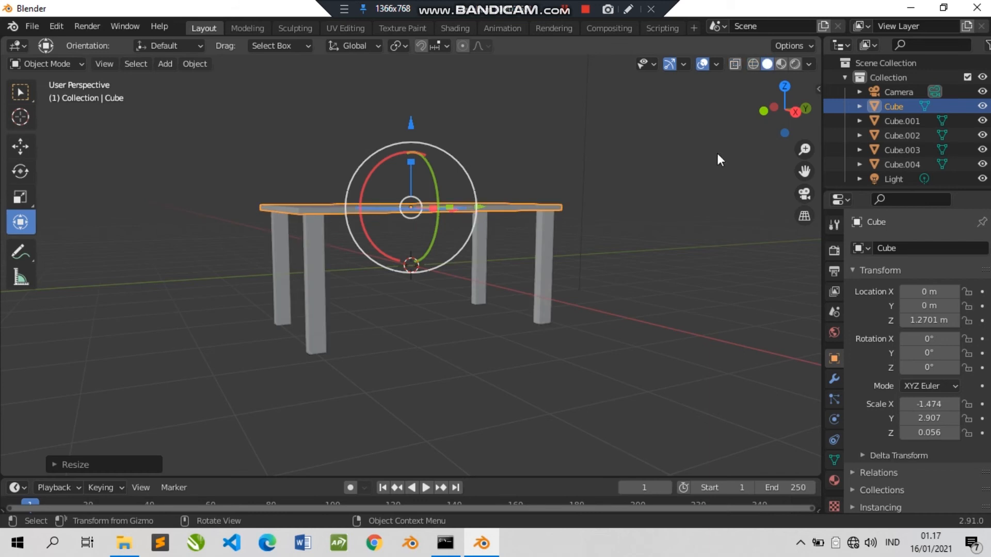
- Examine the table through the camera and from below to check its framing and leg placement
{"action": "left_click_drag", "start_coordinate": [784, 109], "coordinate": [803, 140]}
{"action": "left_click", "coordinate": [804, 194]}
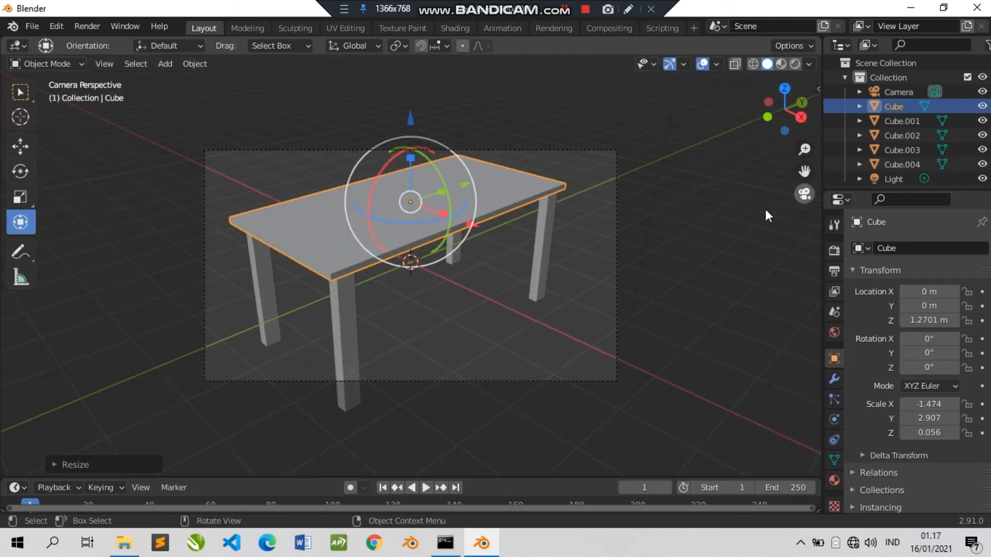
{"action": "left_click", "coordinate": [786, 130]}
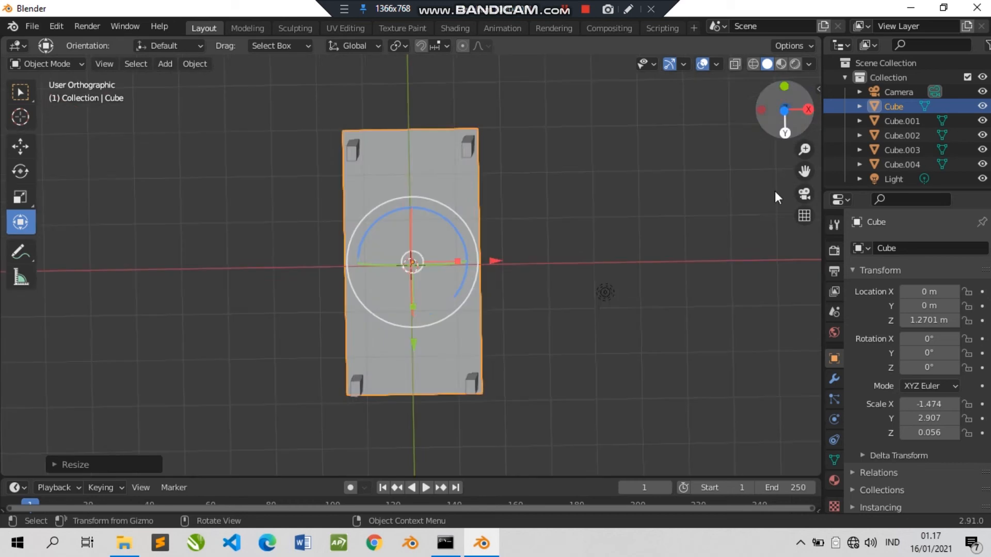
{"action": "left_click", "coordinate": [804, 198]}
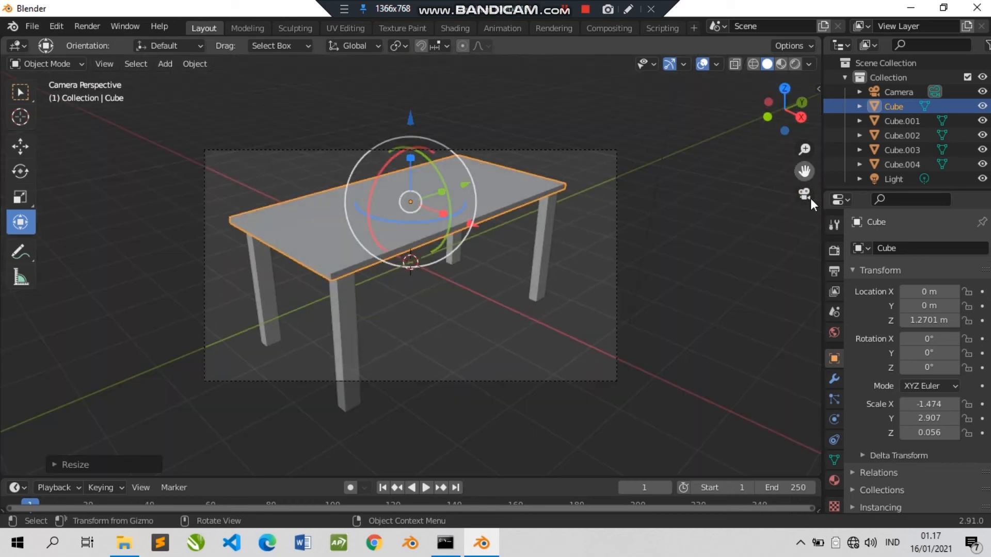
{"action": "left_click", "coordinate": [807, 199]}
{"action": "left_click", "coordinate": [779, 131]}
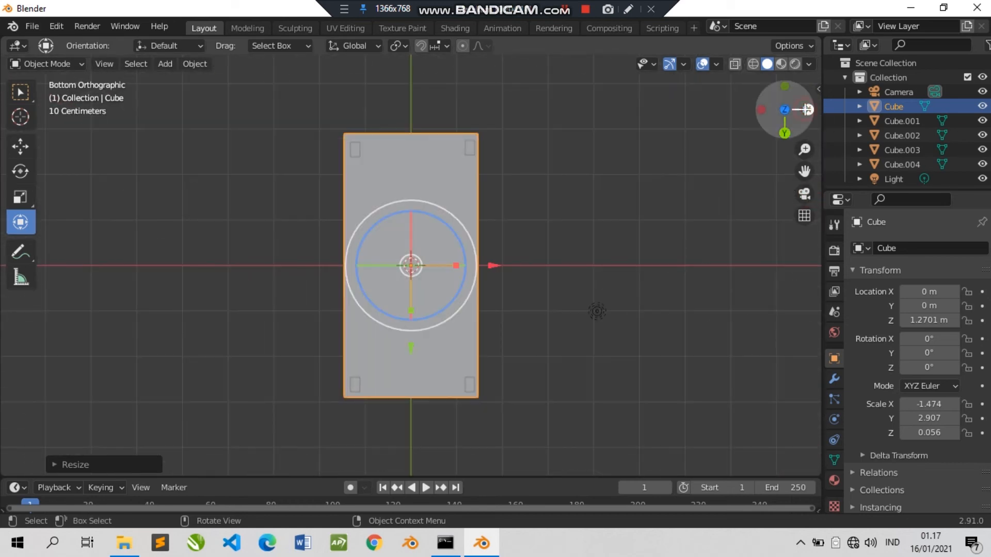
{"action": "left_click", "coordinate": [805, 110]}
{"action": "middle_click_drag", "start_coordinate": [671, 197], "coordinate": [594, 147]}
- Select the camera and enlarge it along global X to a scale of about 3.26, 1.77, 3.11
{"action": "left_click", "coordinate": [165, 153]}
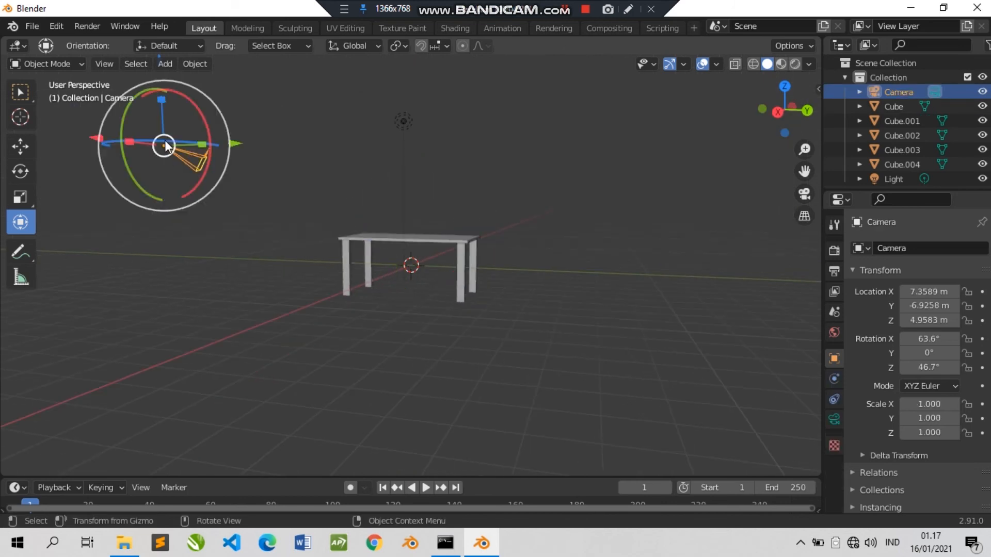
{"action": "scroll", "coordinate": [237, 98], "scroll_direction": "down", "scroll_amount": 2}
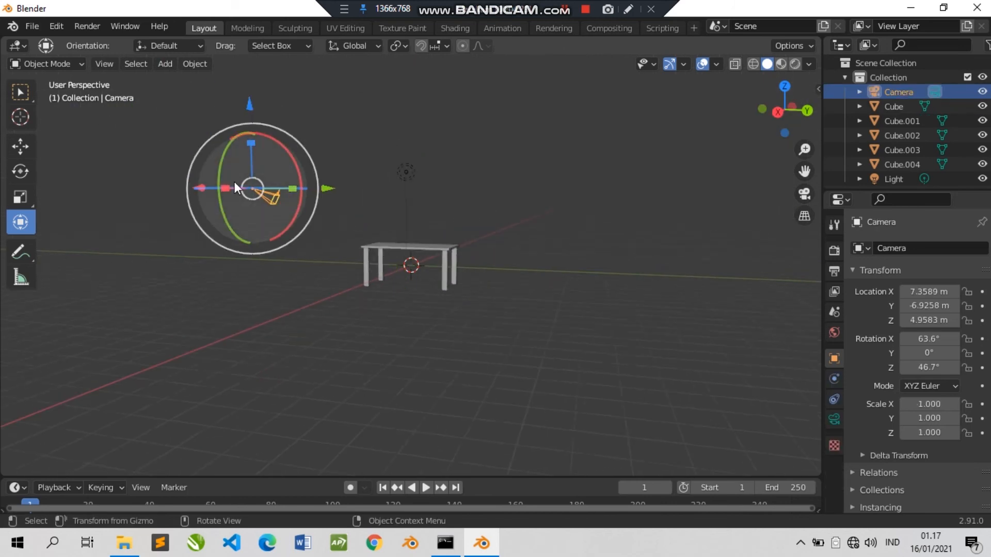
{"action": "left_click_drag", "start_coordinate": [228, 189], "coordinate": [63, 196]}
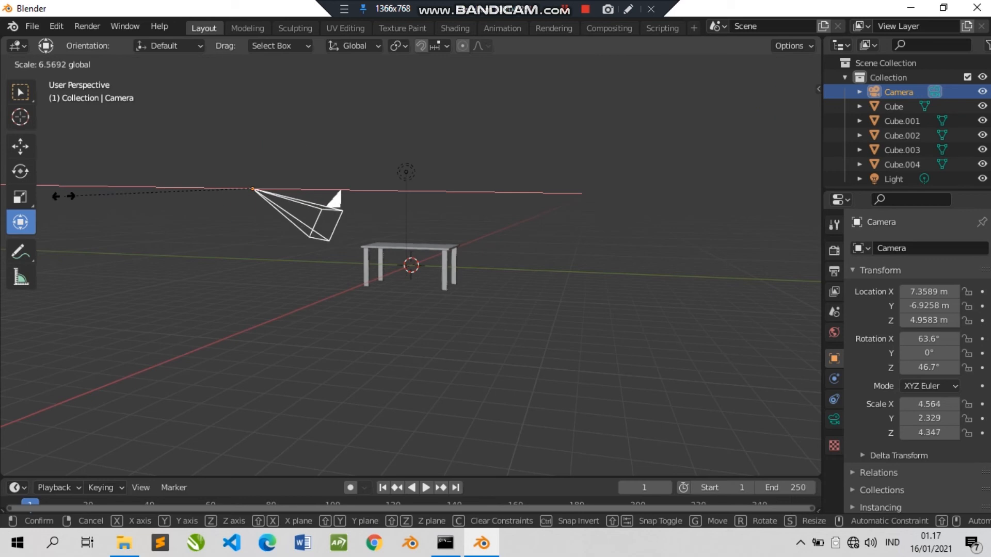
{"action": "left_click_drag", "start_coordinate": [140, 196], "coordinate": [245, 137]}
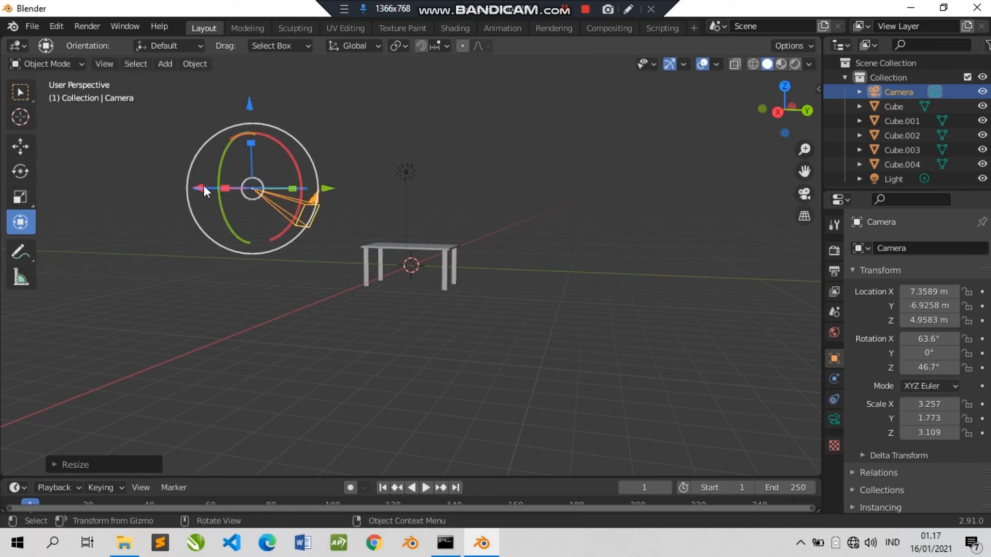
- Move the camera 8 m along X and raise it along Z to about 8.11 m, checking the camera view
{"action": "key", "text": "g"}
{"action": "key", "text": "x"}
{"action": "key", "text": "8"}
{"action": "key", "text": "Return"}
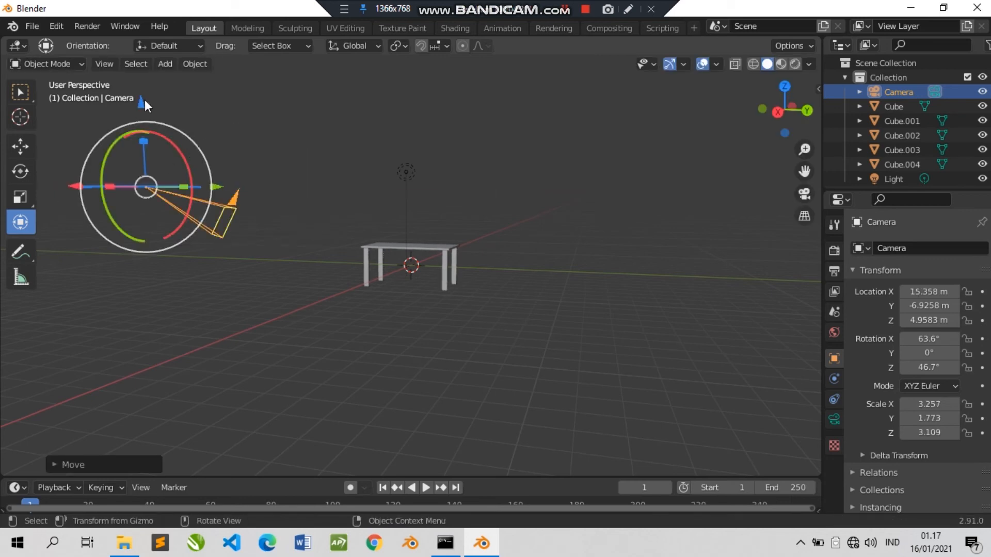
{"action": "left_click_drag", "start_coordinate": [136, 434], "coordinate": [136, 357]}
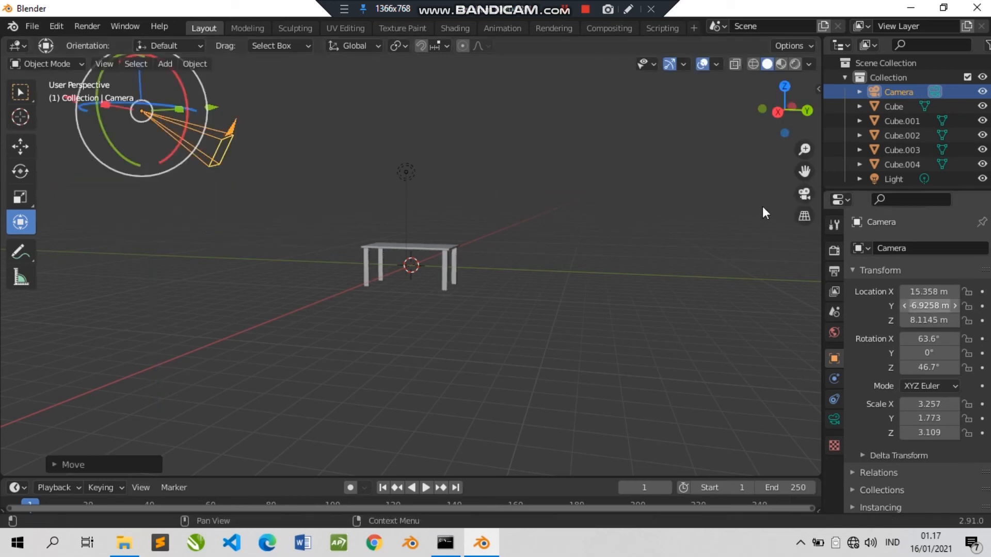
{"action": "left_click", "coordinate": [803, 194]}
{"action": "left_click", "coordinate": [803, 194]}
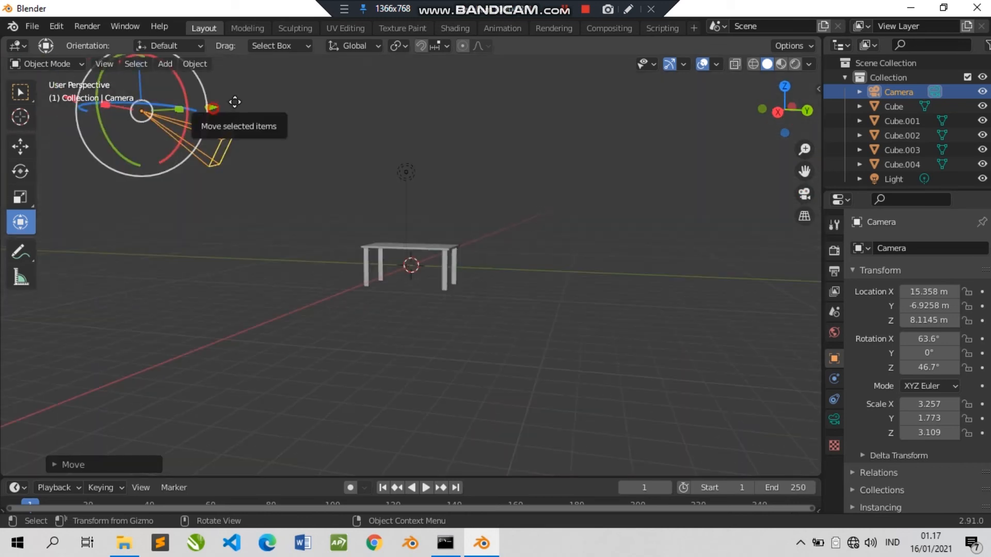
- Move the camera along Y to about -4.74 m and check the framing through it
{"action": "left_click_drag", "start_coordinate": [231, 101], "coordinate": [671, 170]}
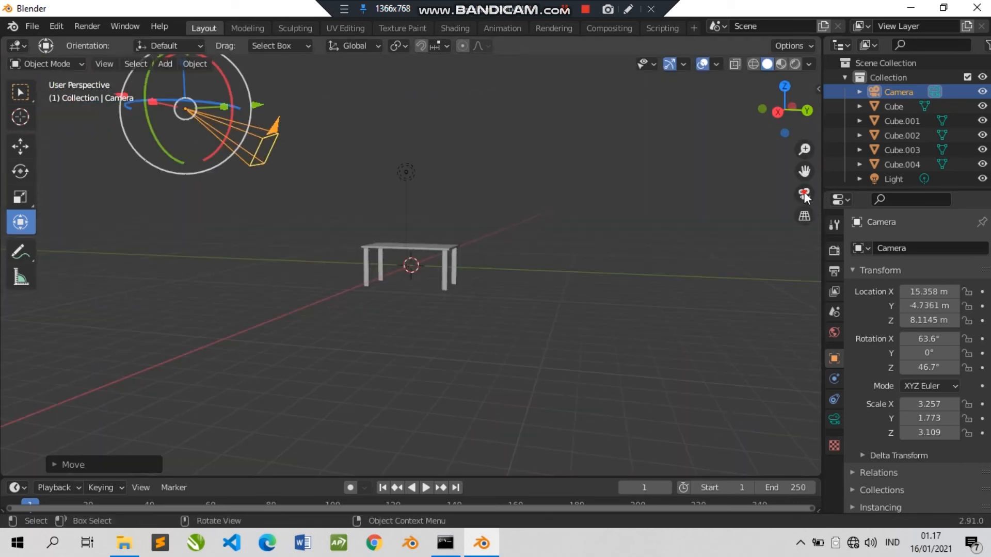
{"action": "left_click", "coordinate": [804, 194]}
{"action": "left_click", "coordinate": [803, 194]}
- Move the camera freely to about X 11.58, Y -11.75, Z 7.66 m so the whole table fits its frame
{"action": "left_click_drag", "start_coordinate": [785, 107], "coordinate": [529, 254]}
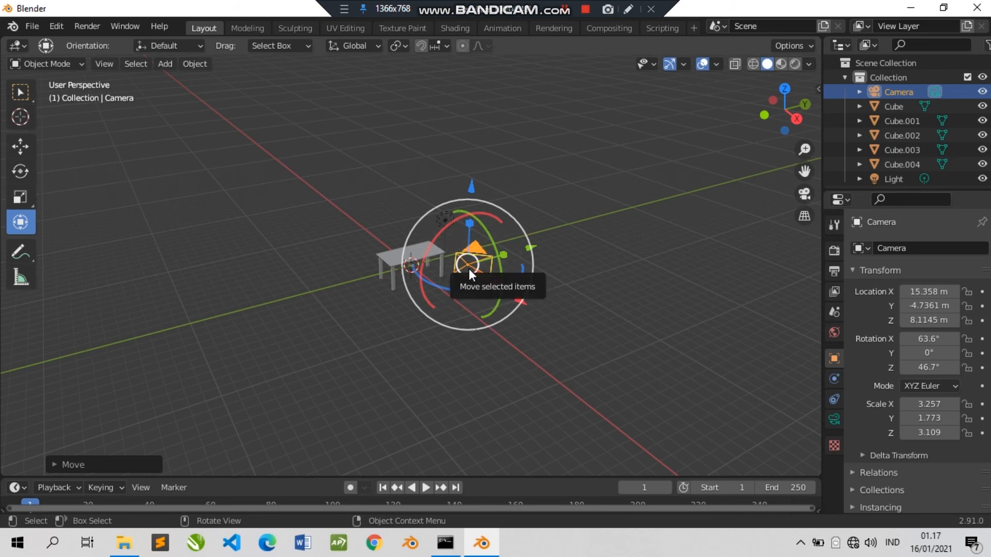
{"action": "left_click_drag", "start_coordinate": [433, 268], "coordinate": [597, 228]}
{"action": "left_click", "coordinate": [804, 194]}
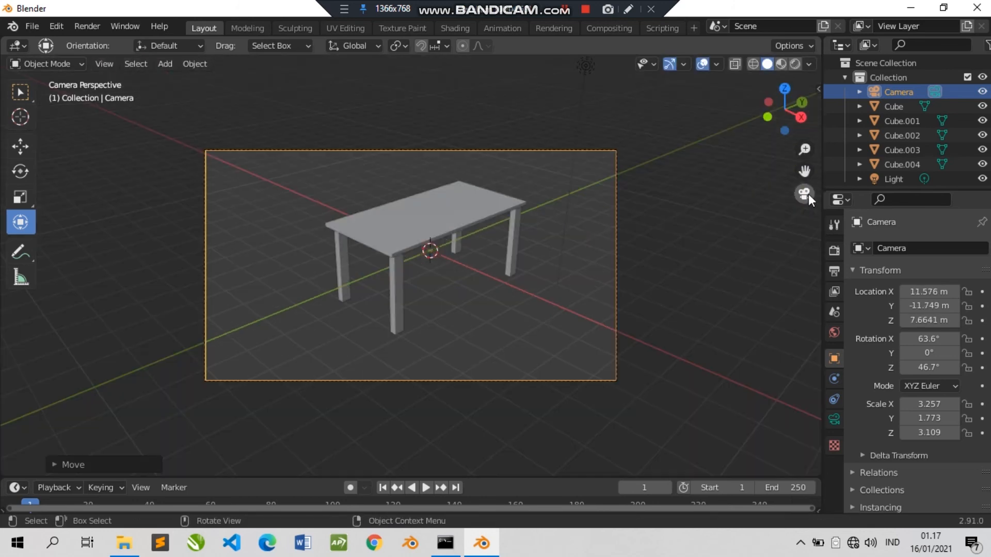
{"action": "left_click", "coordinate": [804, 194]}
{"action": "middle_click_drag", "start_coordinate": [344, 179], "coordinate": [401, 179]}
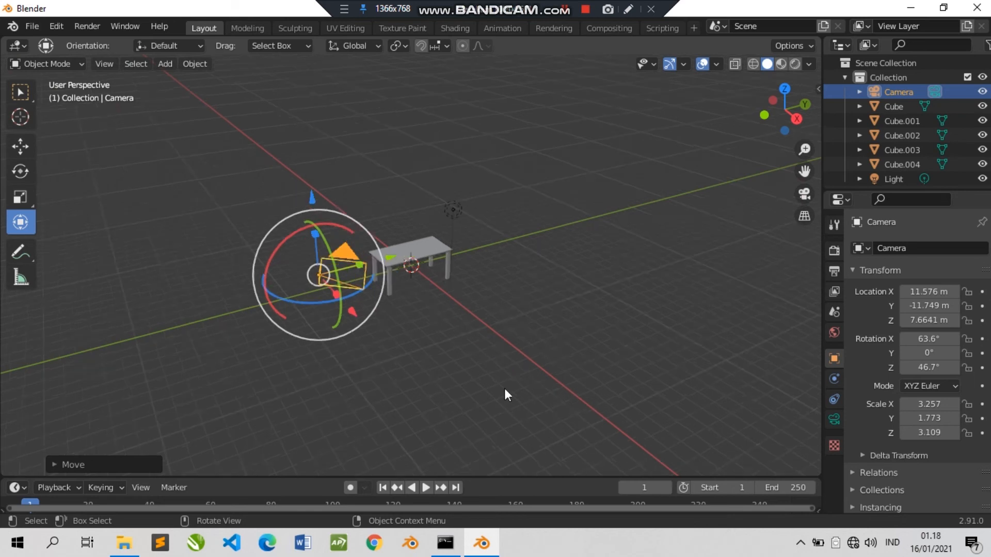
- Copy the tabletop and lower the duplicate along Z to the lower part of the legs
{"action": "scroll", "coordinate": [385, 303], "scroll_direction": "up", "scroll_amount": 9}
{"action": "left_click_drag", "start_coordinate": [782, 111], "coordinate": [764, 111]}
{"action": "left_click", "coordinate": [474, 202]}
{"action": "key", "text": "ctrl+c"}
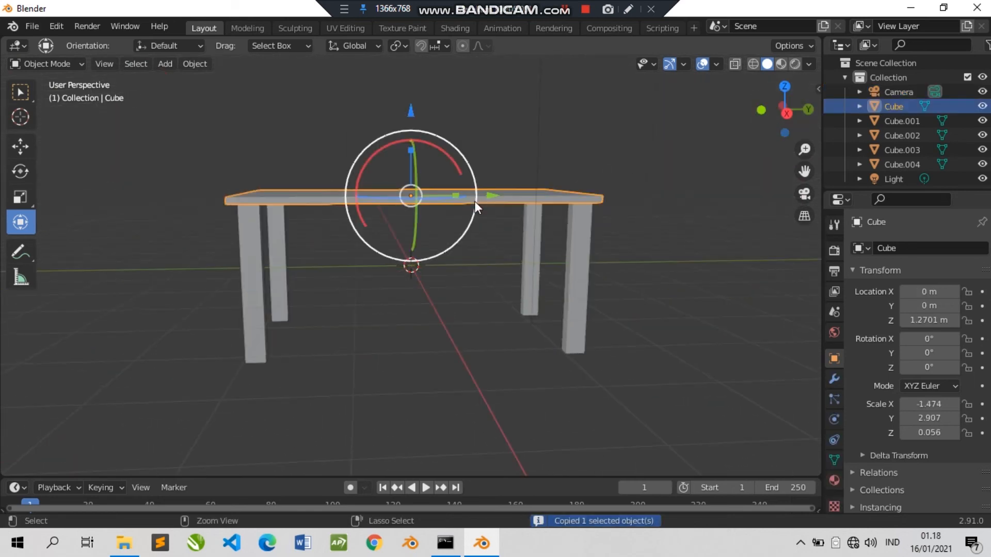
{"action": "key", "text": "ctrl+v"}
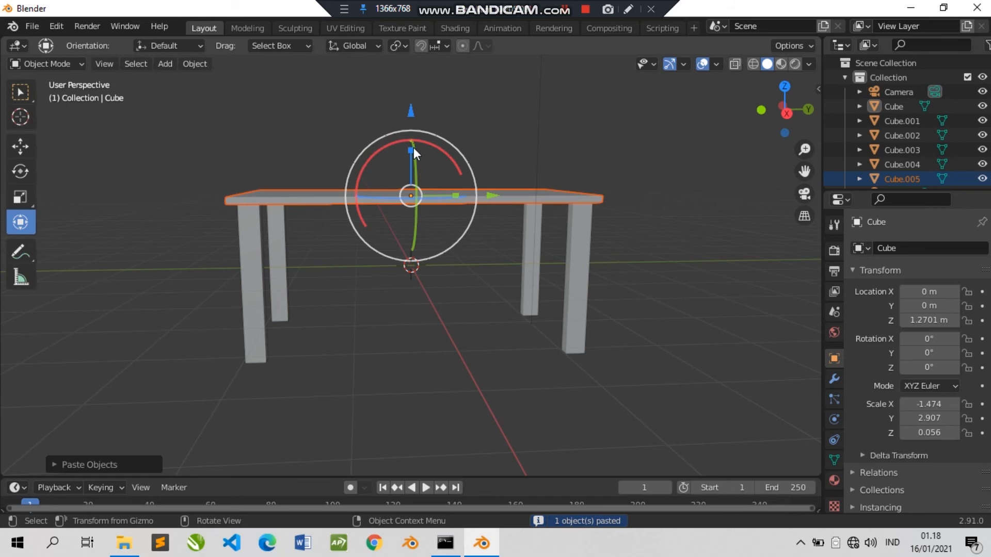
{"action": "left_click_drag", "start_coordinate": [410, 111], "coordinate": [413, 226]}
- Scale the duplicate down along Y into a narrow crossbar and shorten it slightly along X to fit between the legs
{"action": "mouse_move", "coordinate": [776, 112]}
{"action": "left_mouse_down"}
{"action": "mouse_move", "coordinate": [769, 114]}
{"action": "mouse_move", "coordinate": [780, 123]}
{"action": "mouse_move", "coordinate": [794, 111]}
{"action": "left_mouse_up"}
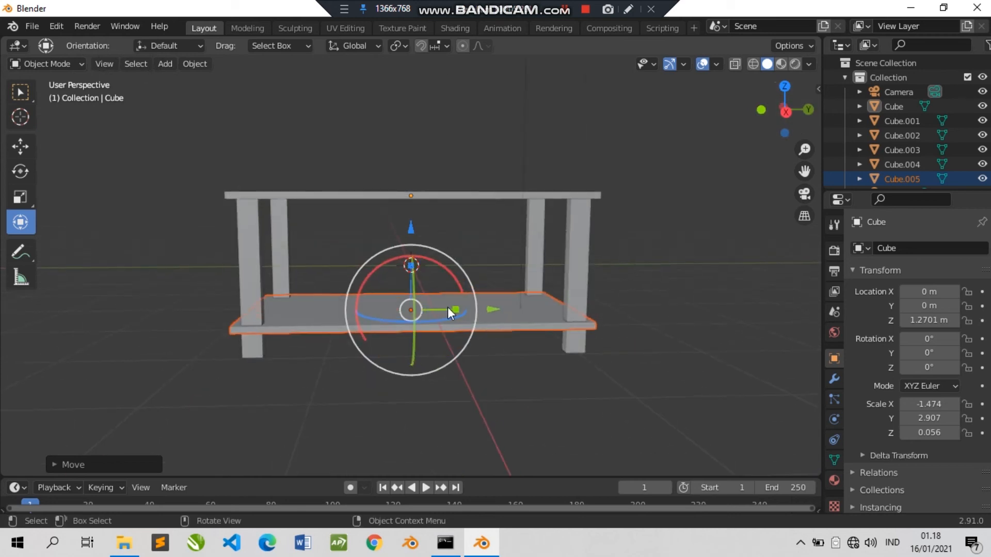
{"action": "key", "text": "s"}
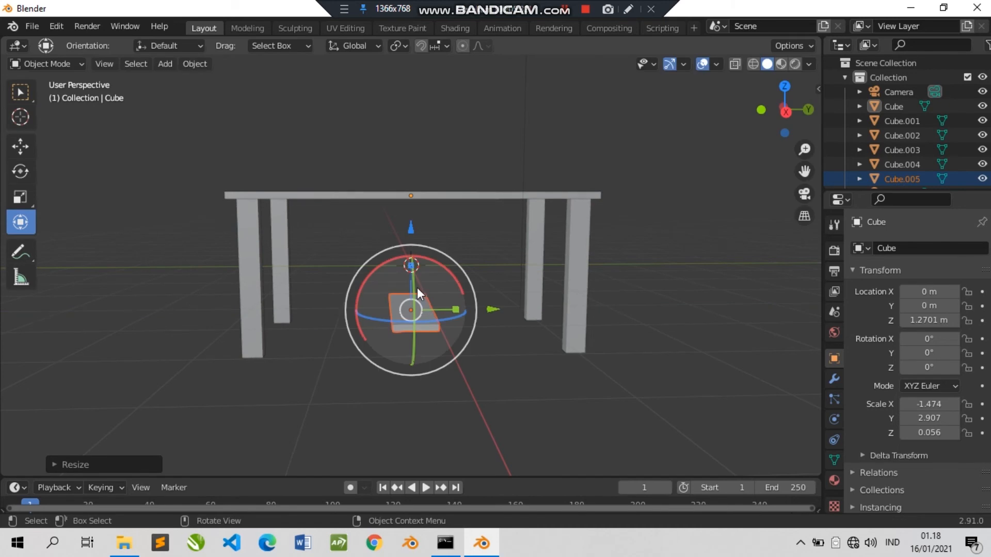
{"action": "key", "text": "s"}
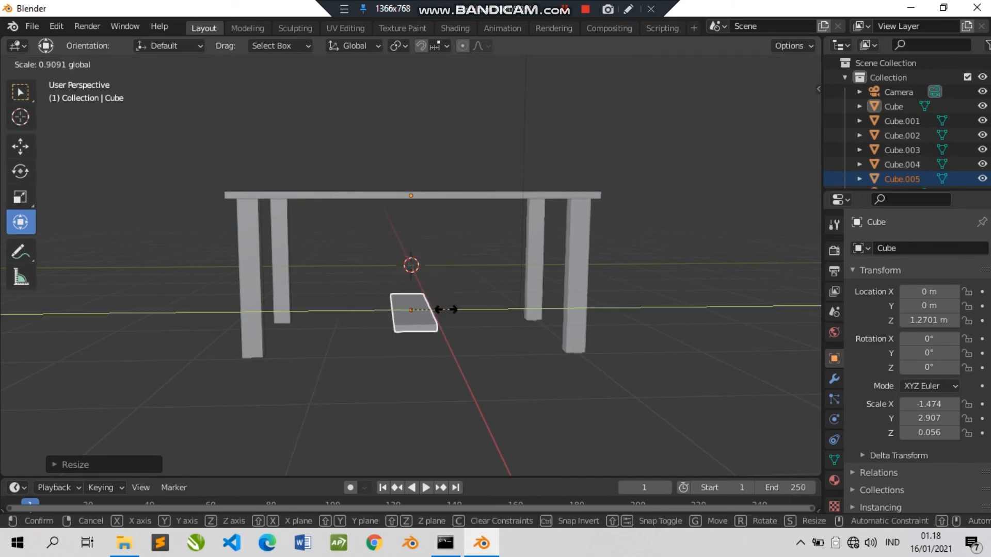
{"action": "left_click", "coordinate": [427, 310]}
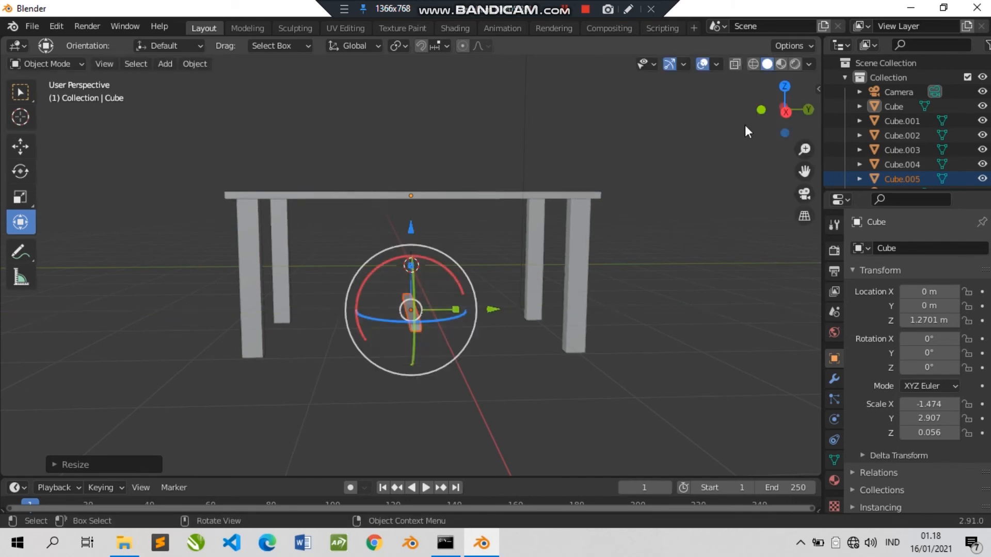
{"action": "left_click_drag", "start_coordinate": [768, 110], "coordinate": [615, 110]}
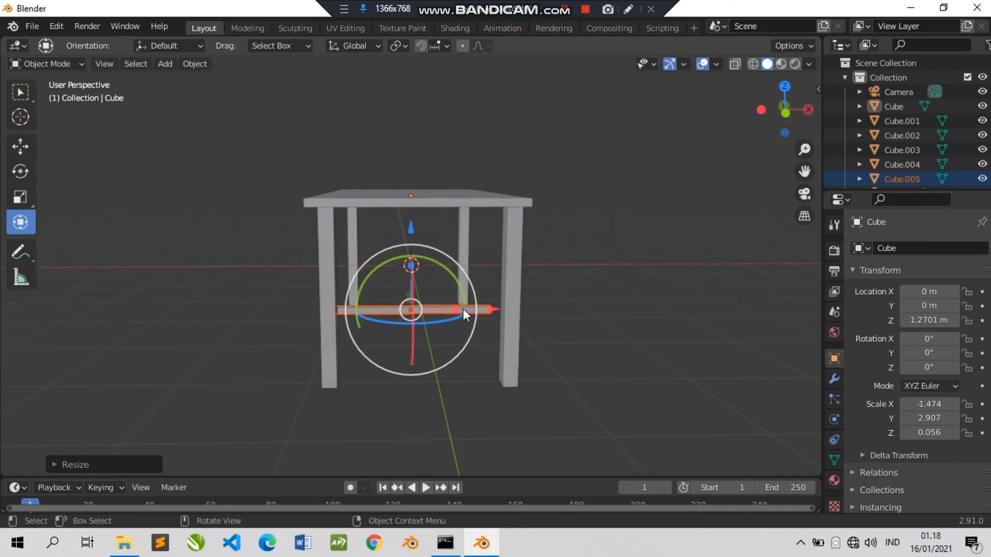
{"action": "left_click_drag", "start_coordinate": [458, 308], "coordinate": [452, 309]}
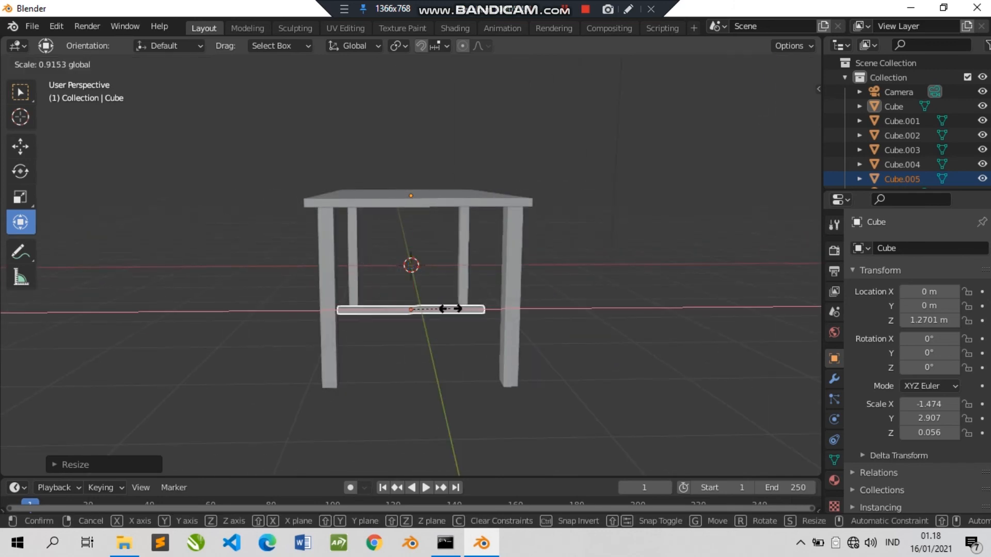
- Move the crossbar along negative Y to sit between the two legs at that short end
{"action": "left_click_drag", "start_coordinate": [785, 113], "coordinate": [622, 111]}
{"action": "left_click_drag", "start_coordinate": [455, 305], "coordinate": [277, 303]}
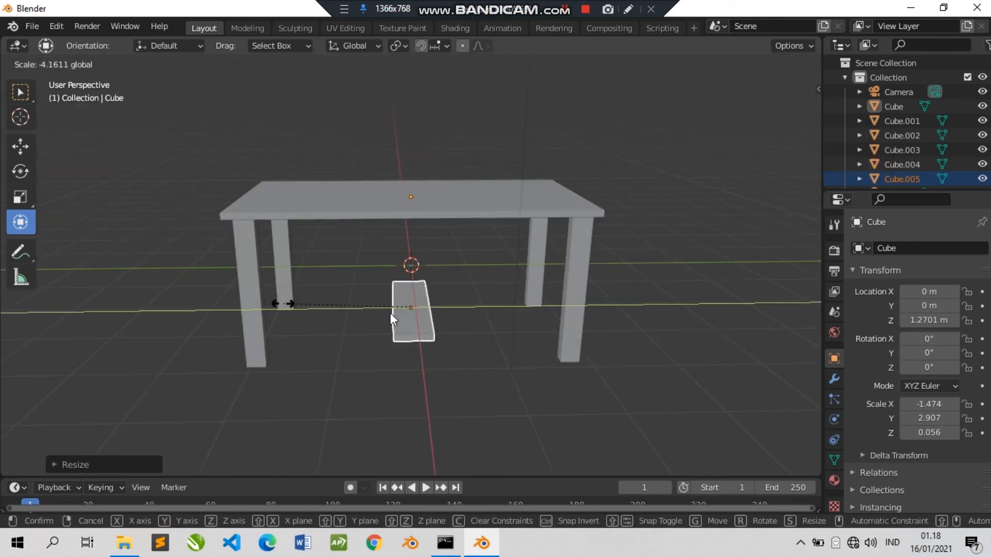
{"action": "key", "text": "ctrl+z"}
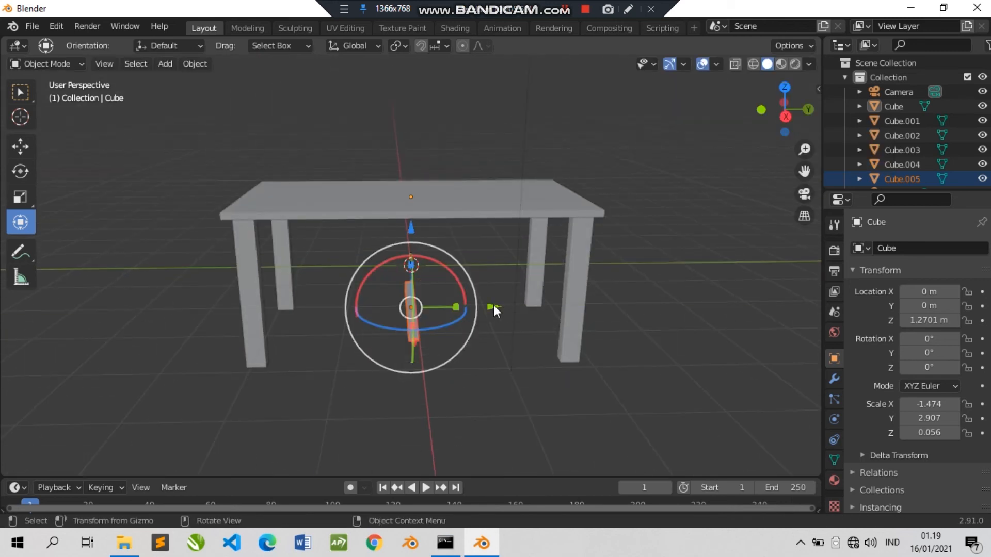
{"action": "left_click_drag", "start_coordinate": [493, 309], "coordinate": [340, 310]}
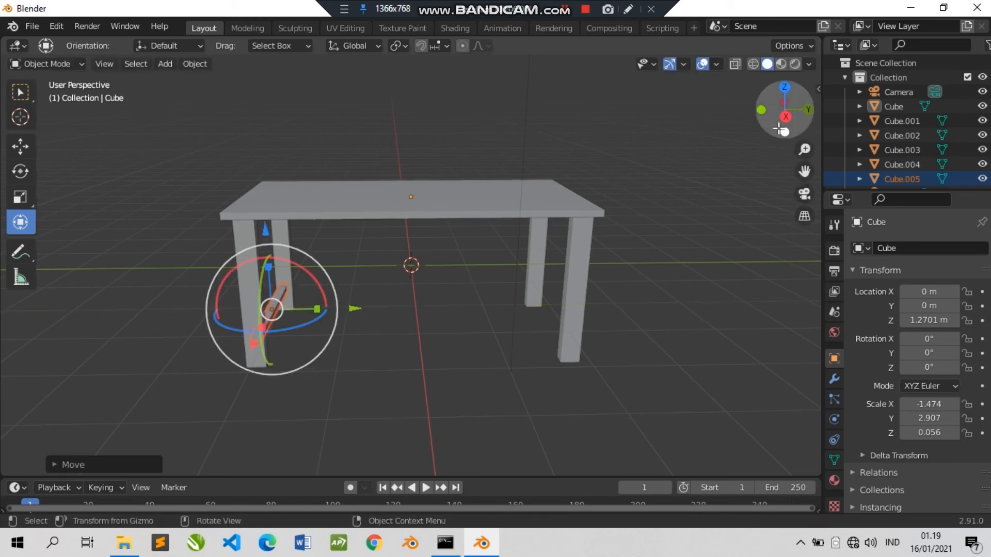
- Copy the crossbar and move the duplicate along Y between the two legs at the opposite short end
{"action": "left_click", "coordinate": [781, 130]}
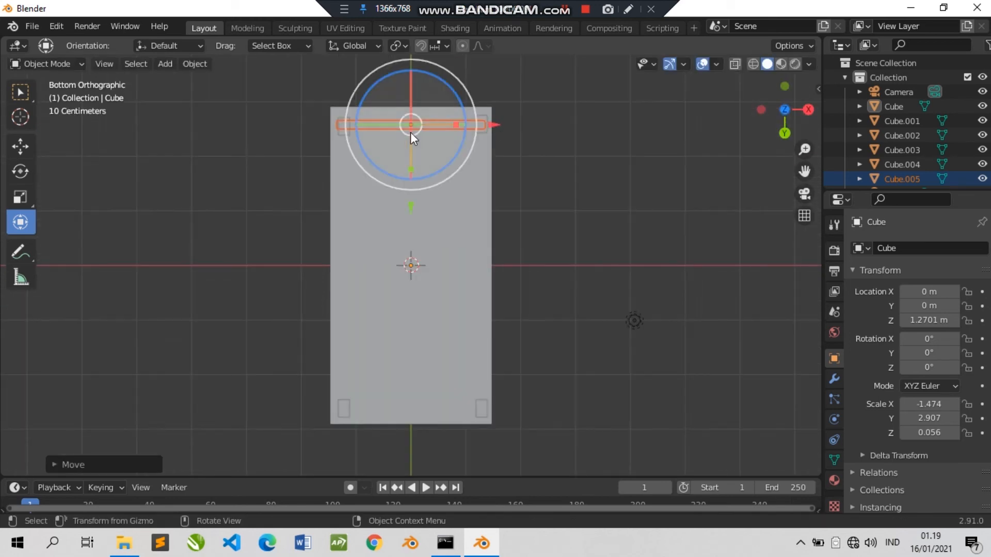
{"action": "key", "text": "ctrl+c"}
{"action": "key", "text": "ctrl+v"}
{"action": "scroll", "coordinate": [413, 127], "scroll_direction": "down", "scroll_amount": 1}
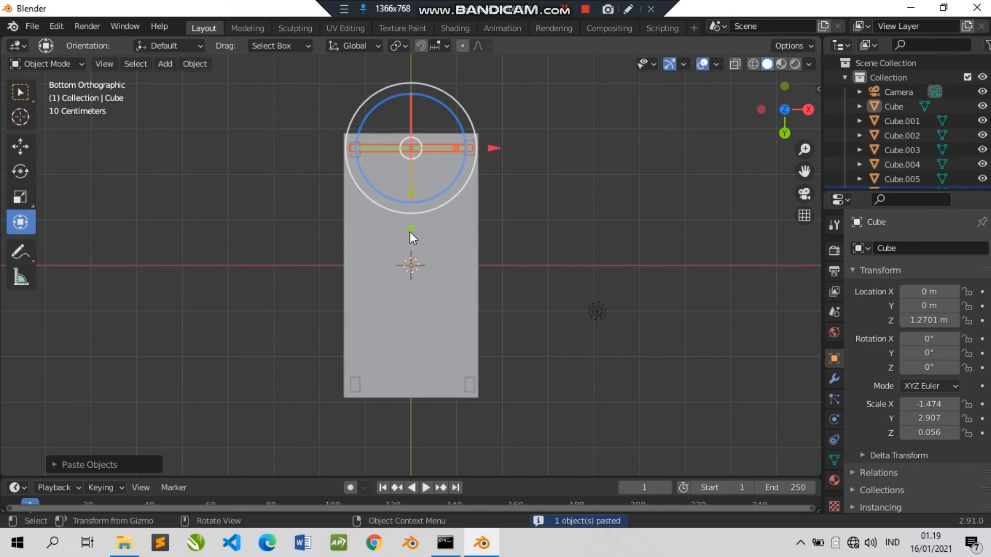
{"action": "left_click_drag", "start_coordinate": [410, 232], "coordinate": [410, 68]}
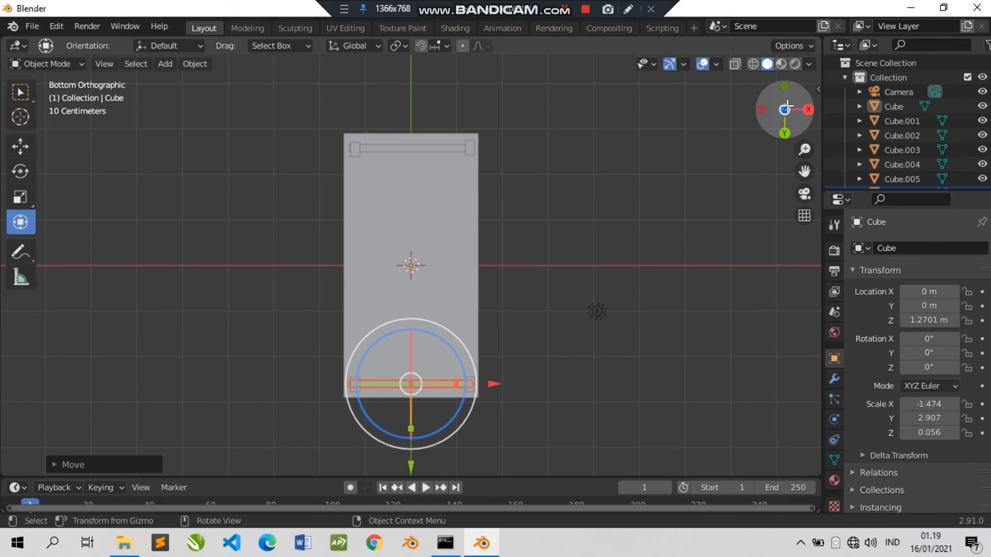
- Copy the tabletop again and lower the duplicate along Z to about the height of the two crossbars
{"action": "left_click_drag", "start_coordinate": [787, 108], "coordinate": [684, 120]}
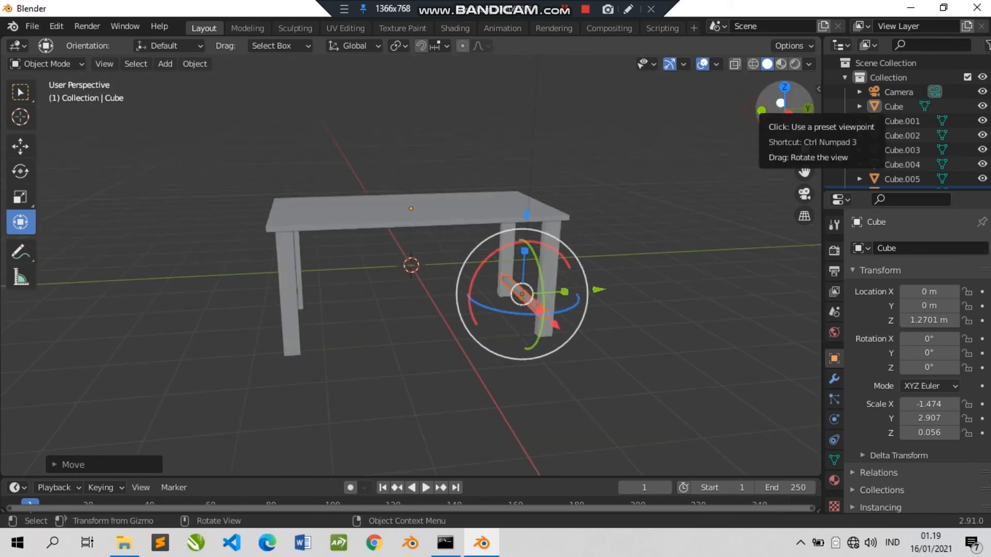
{"action": "left_click_drag", "start_coordinate": [765, 98], "coordinate": [748, 99]}
{"action": "left_click", "coordinate": [375, 208]}
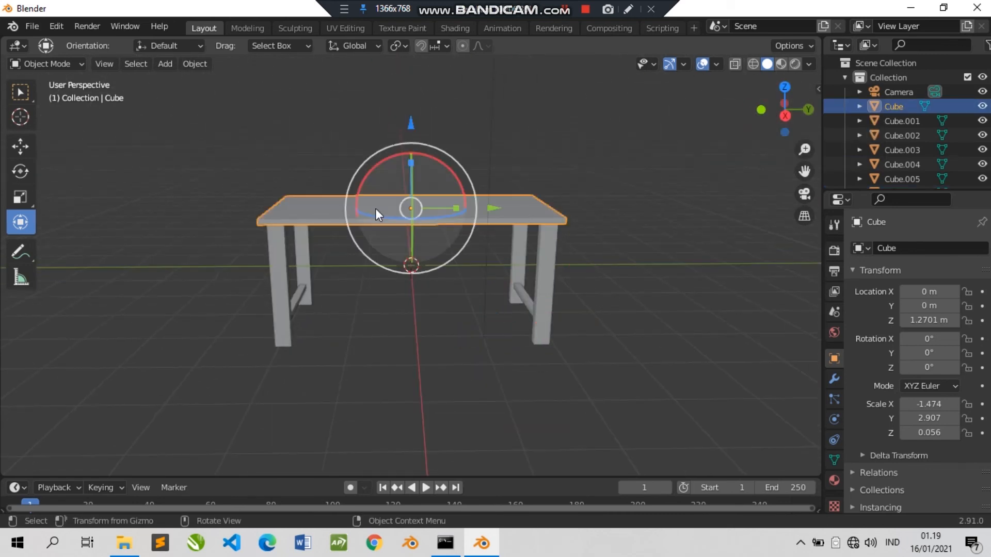
{"action": "key", "text": "ctrl+c"}
{"action": "key", "text": "ctrl+v"}
{"action": "key", "text": "g"}
{"action": "key", "text": "z"}
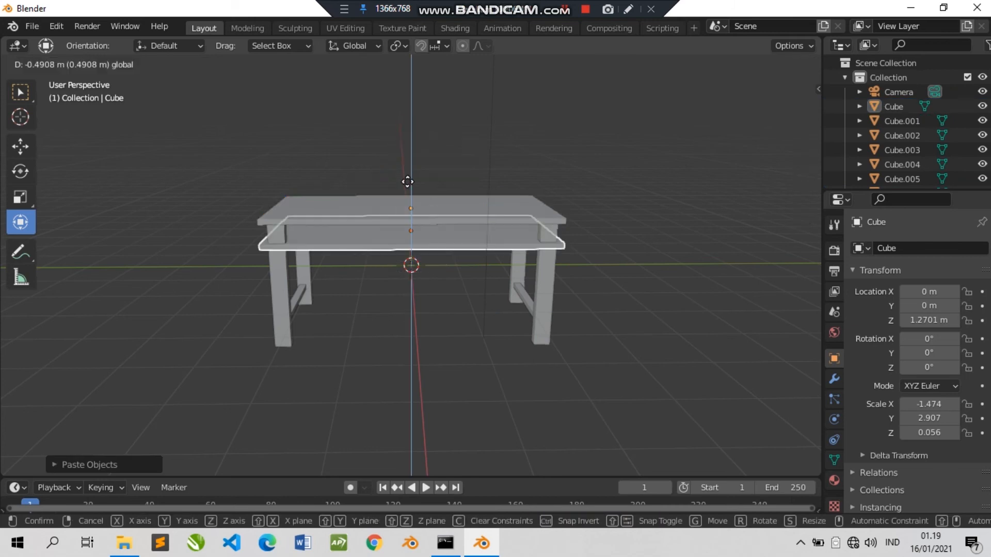
{"action": "left_click", "coordinate": [411, 163]}
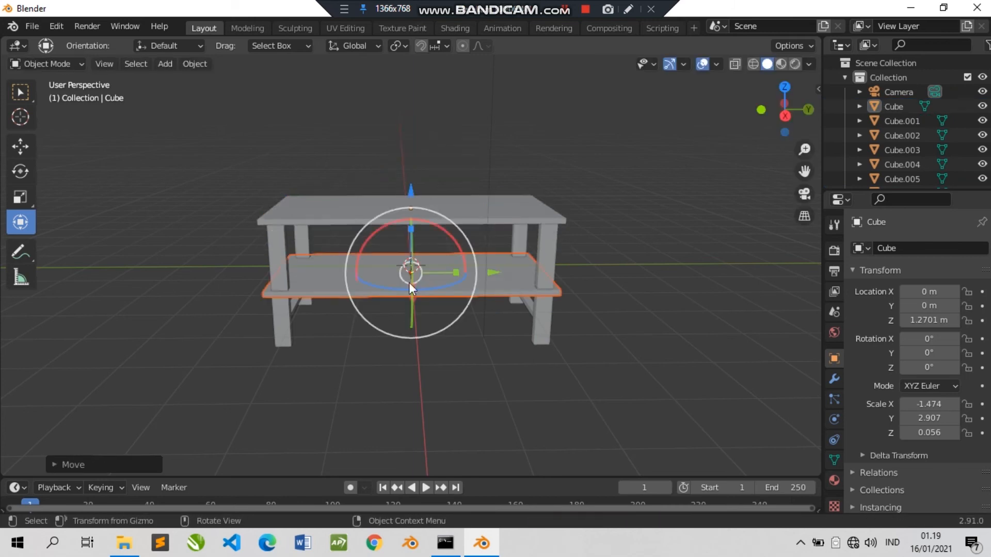
- Scale the lowered tabletop copy along X into a narrow bar about 0.094 and shorten it along Y to about 2.617
{"action": "left_click_drag", "start_coordinate": [777, 114], "coordinate": [467, 266]}
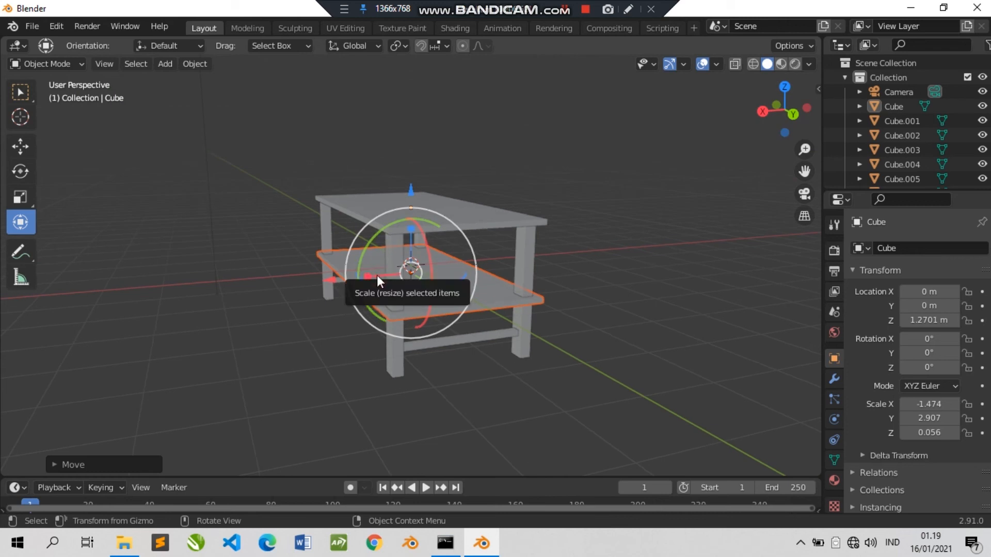
{"action": "left_click_drag", "start_coordinate": [347, 274], "coordinate": [409, 273]}
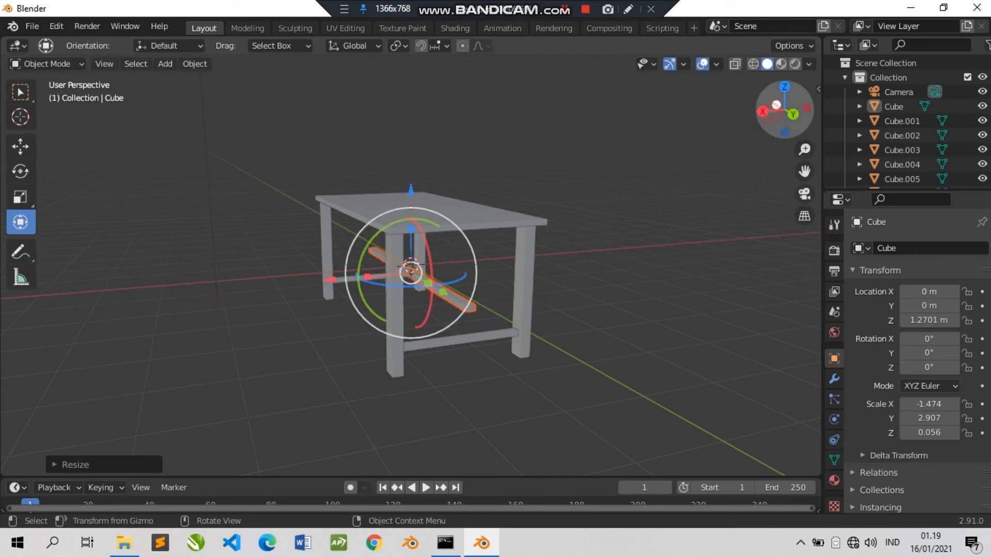
{"action": "left_click_drag", "start_coordinate": [772, 109], "coordinate": [908, 112]}
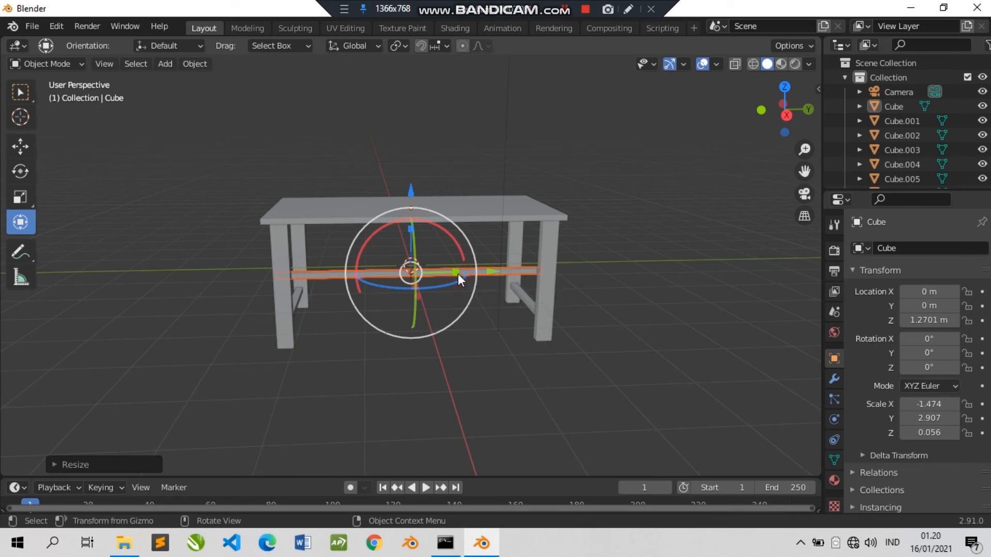
{"action": "left_click_drag", "start_coordinate": [457, 273], "coordinate": [448, 274]}
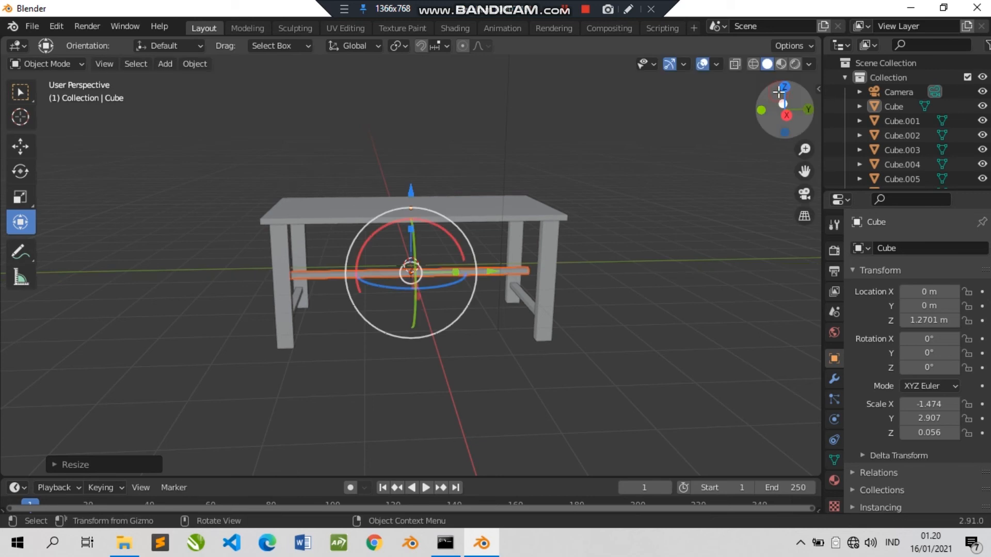
- Lower the long bar along Z to about -0.85 m so it meets the two end crossbars
{"action": "mouse_move", "coordinate": [779, 92]}
{"action": "left_mouse_down"}
{"action": "mouse_move", "coordinate": [799, 102]}
{"action": "mouse_move", "coordinate": [767, 106]}
{"action": "mouse_move", "coordinate": [782, 109]}
{"action": "mouse_move", "coordinate": [777, 103]}
{"action": "left_mouse_up"}
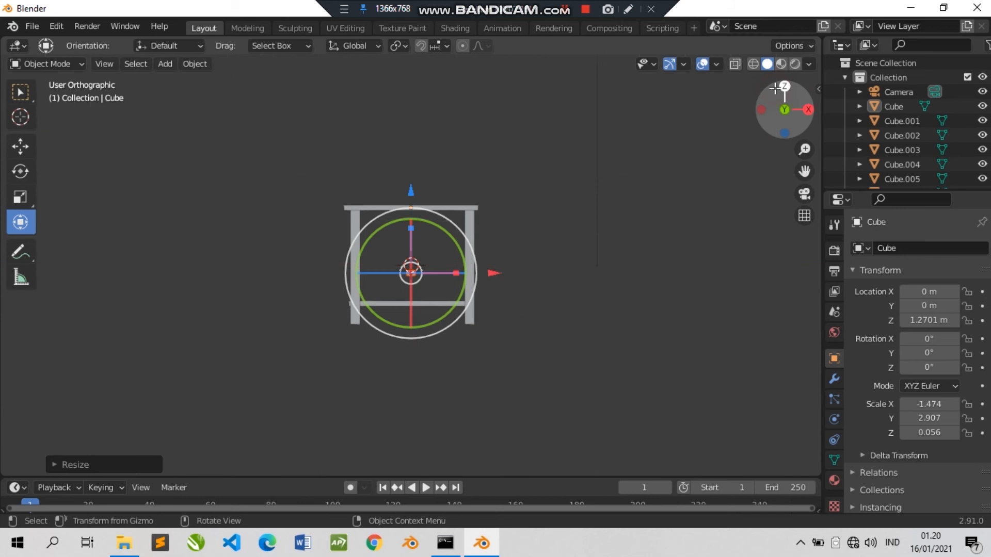
{"action": "key", "text": "KP_7"}
{"action": "scroll", "coordinate": [407, 197], "scroll_direction": "down", "scroll_amount": 3}
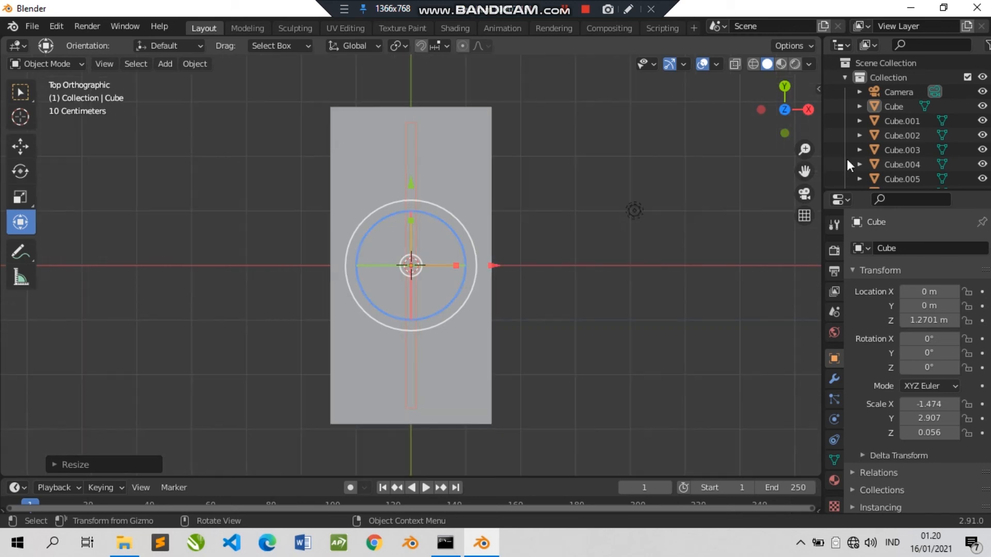
{"action": "left_click_drag", "start_coordinate": [785, 139], "coordinate": [784, 136]}
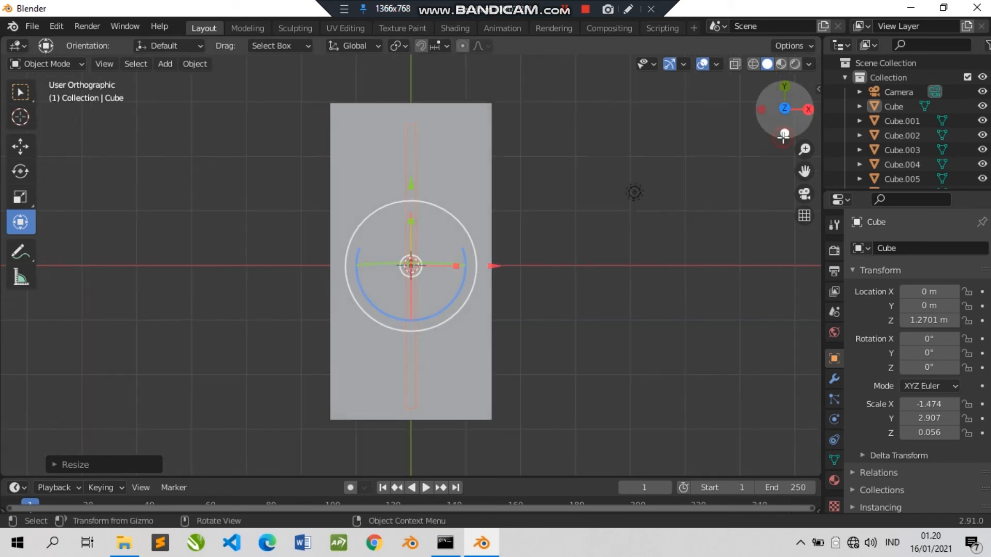
{"action": "left_click", "coordinate": [784, 135]}
{"action": "left_click", "coordinate": [785, 110]}
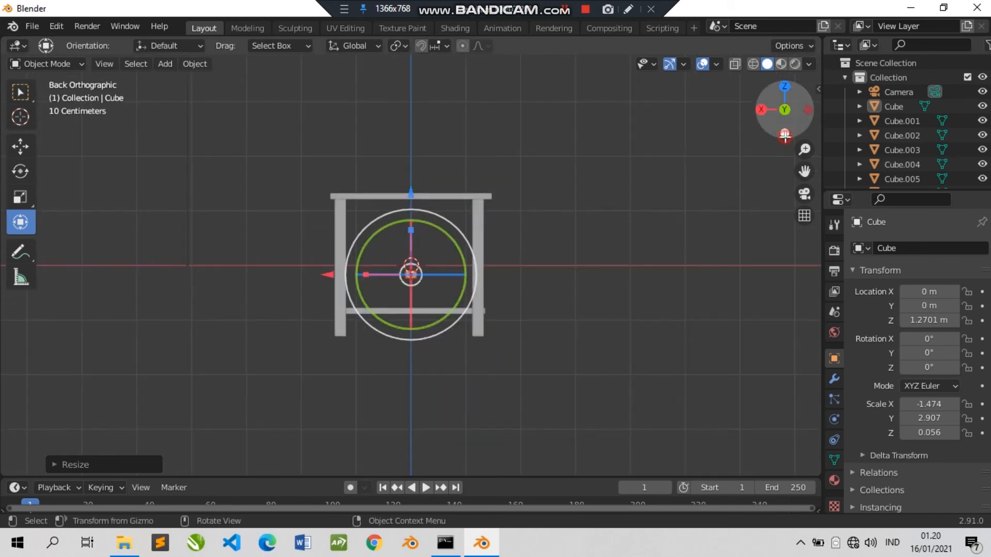
{"action": "left_click", "coordinate": [785, 133]}
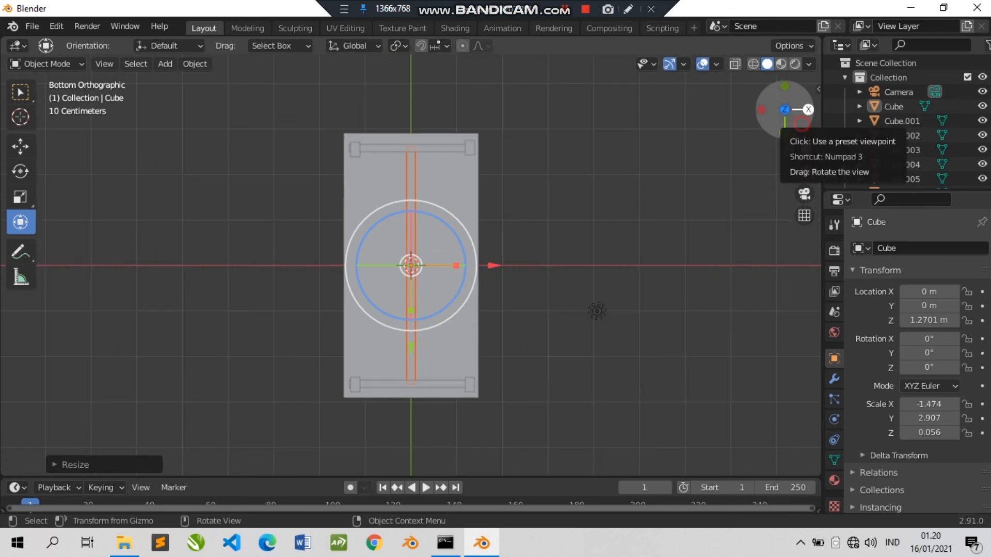
{"action": "left_click_drag", "start_coordinate": [795, 108], "coordinate": [410, 229]}
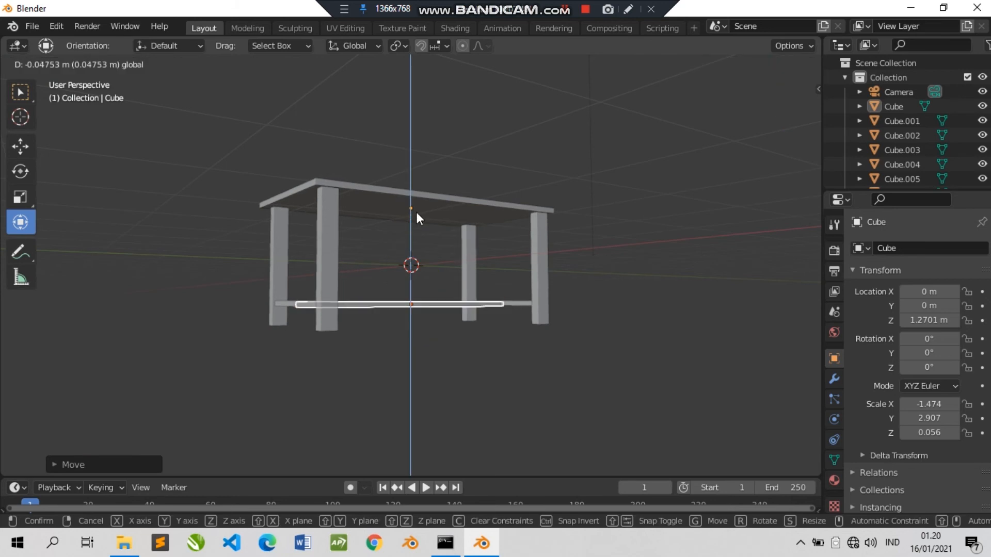
{"action": "middle_click_drag", "start_coordinate": [620, 206], "coordinate": [485, 276]}
{"action": "left_click_drag", "start_coordinate": [779, 116], "coordinate": [784, 117]}
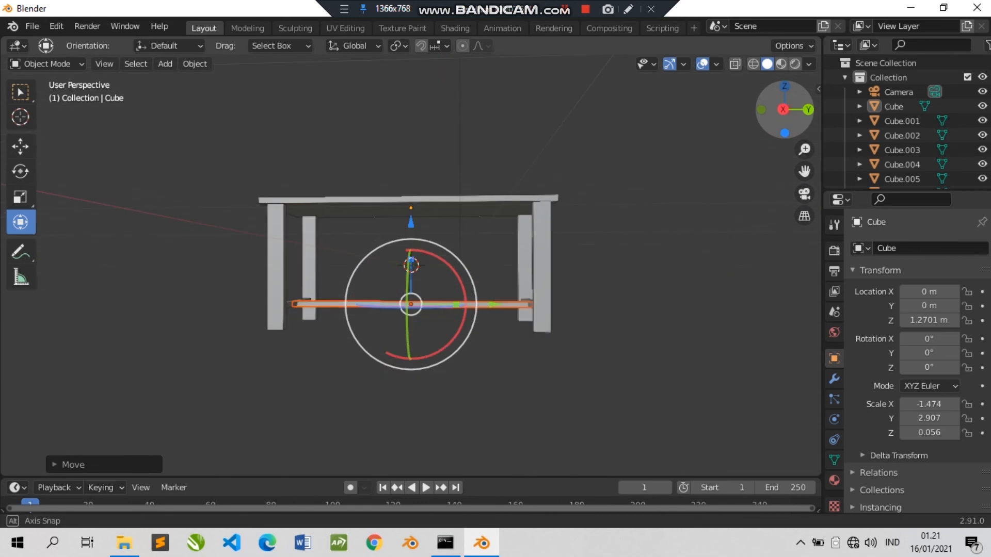
- Save the file as "belajar bikin meja" in the Naskah Short Movie folder
{"action": "key", "text": "ctrl+s"}
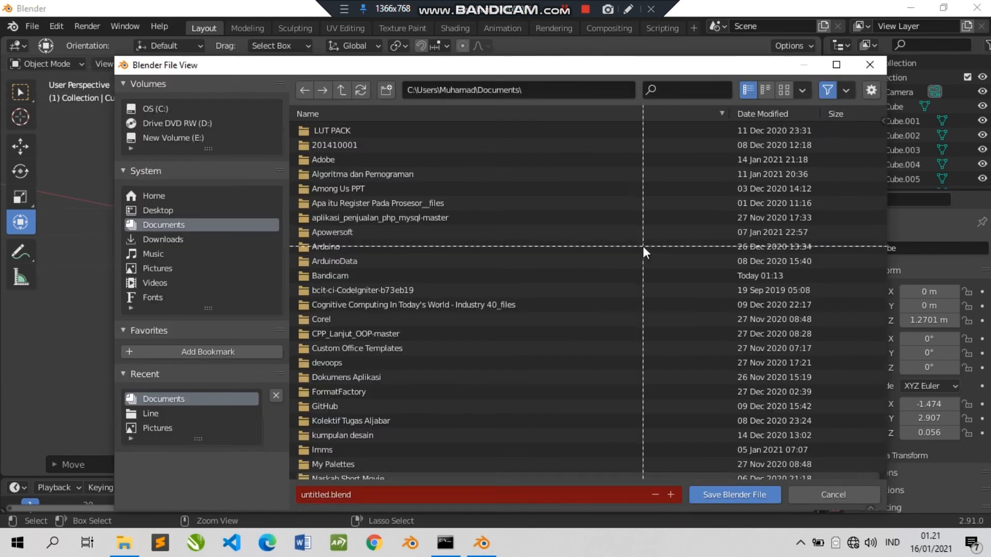
{"action": "left_click", "coordinate": [447, 494]}
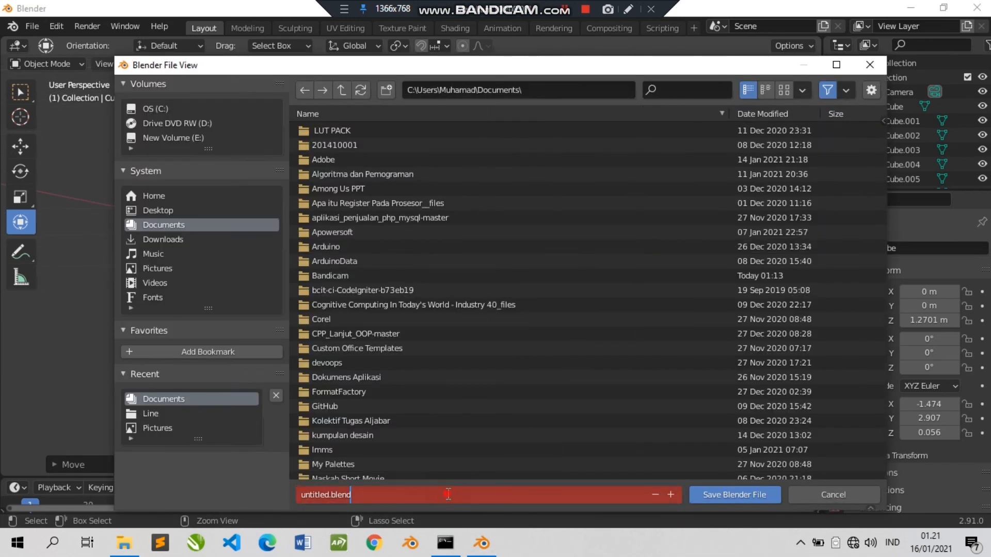
{"action": "type", "text": "belajar bikin meja"}
{"action": "key", "text": "Return"}
{"action": "left_click", "coordinate": [738, 493]}
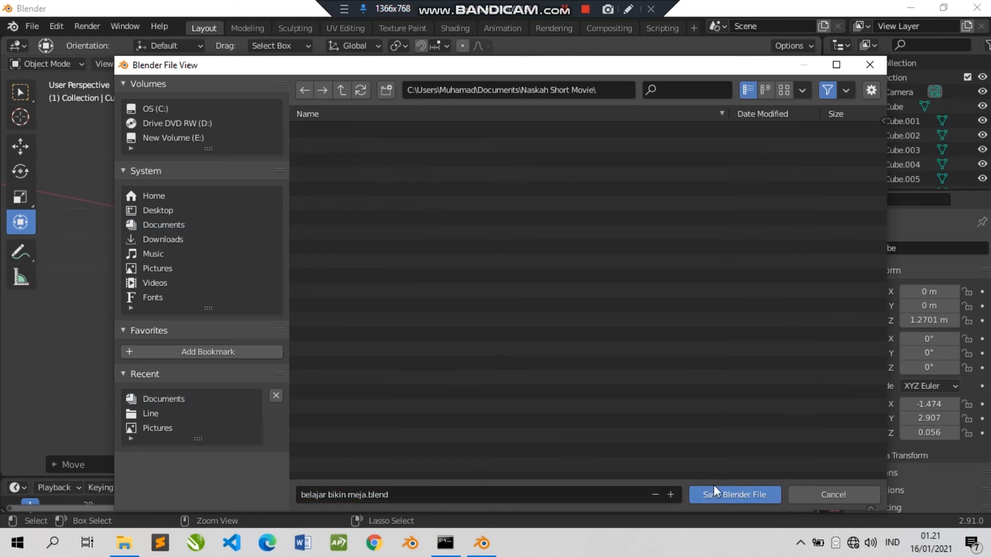
{"action": "left_click", "coordinate": [725, 493]}
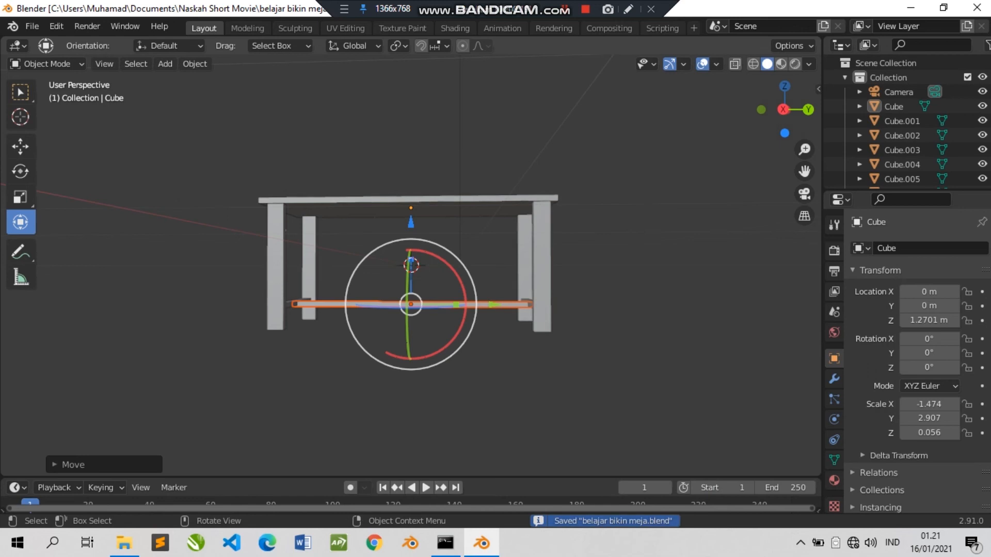
- Rename the tabletop object Cube as "Atas Meja"
{"action": "middle_click_drag", "start_coordinate": [346, 162], "coordinate": [416, 201]}
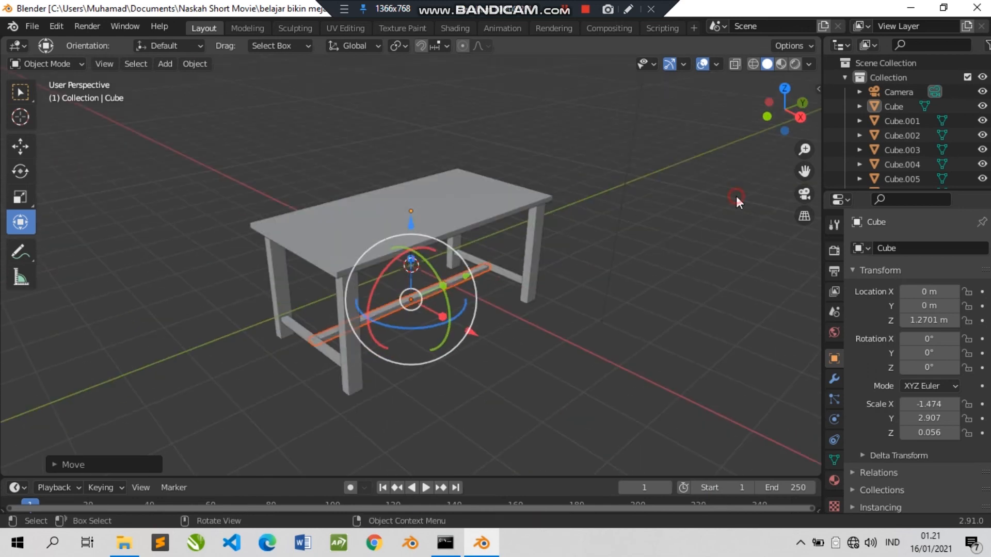
{"action": "left_click", "coordinate": [895, 121]}
{"action": "left_click", "coordinate": [890, 106]}
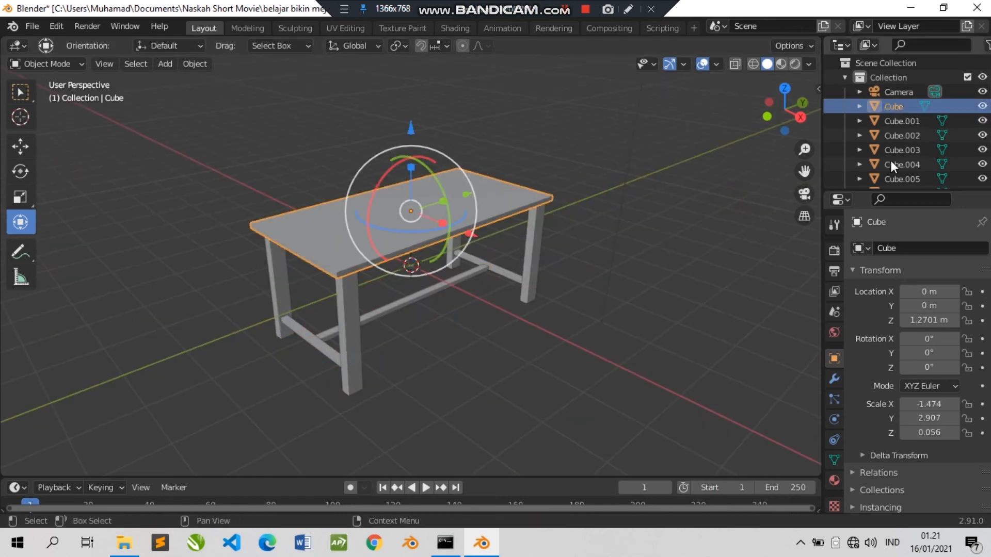
{"action": "right_click", "coordinate": [890, 107]}
{"action": "left_click", "coordinate": [958, 109]}
{"action": "double_click", "coordinate": [895, 110]}
{"action": "key", "text": "BackSpace"}
{"action": "type", "text": "A"}
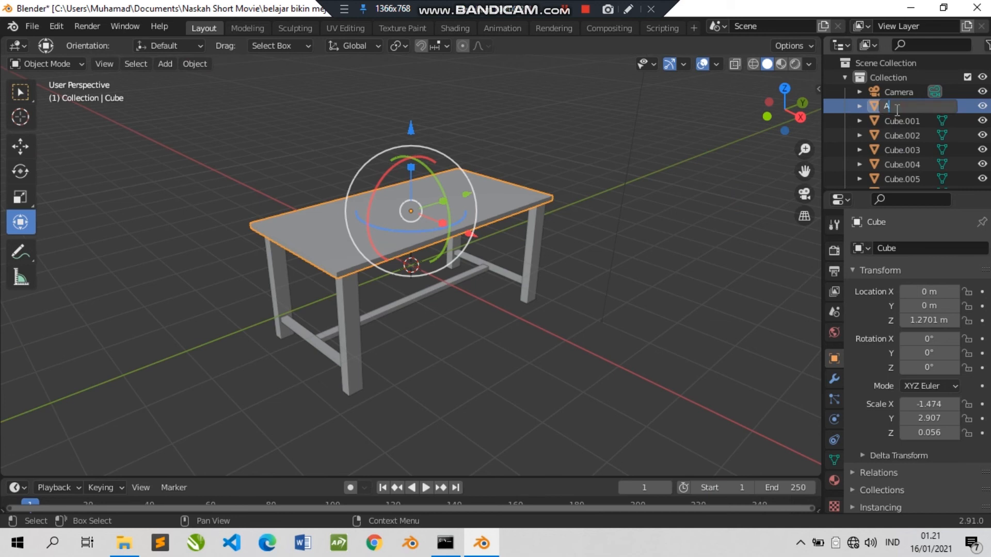
{"action": "type", "text": "tas Meja"}
{"action": "key", "text": "Return"}
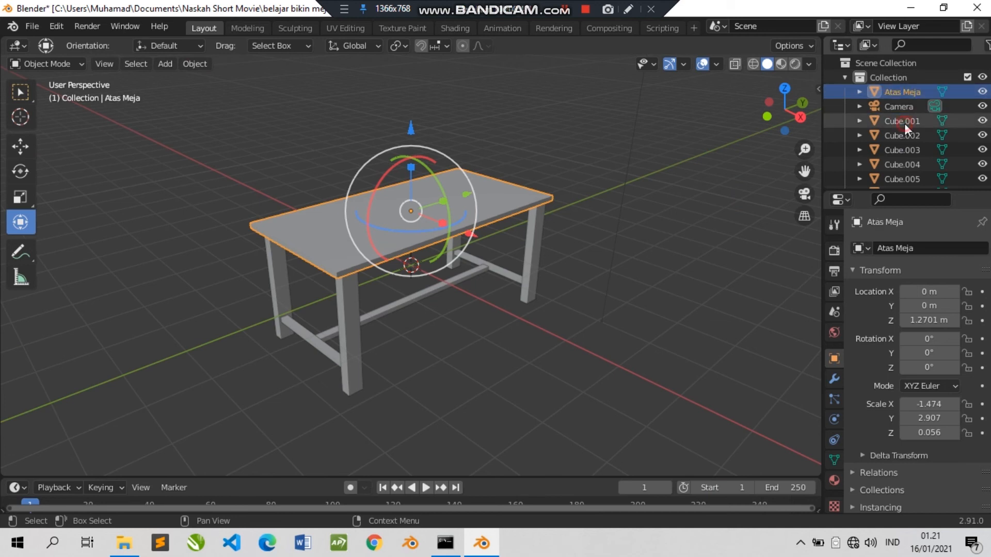
- Rename Cube.001, the leg at the positive X, negative Y corner, as "kaki meja 1"
{"action": "left_click", "coordinate": [904, 123]}
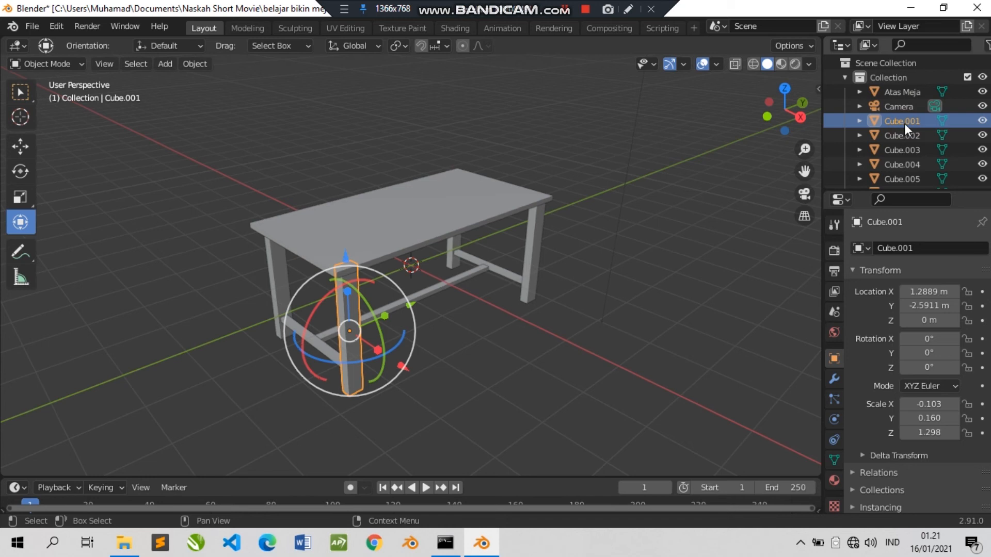
{"action": "double_click", "coordinate": [904, 122]}
{"action": "type", "text": "kak"}
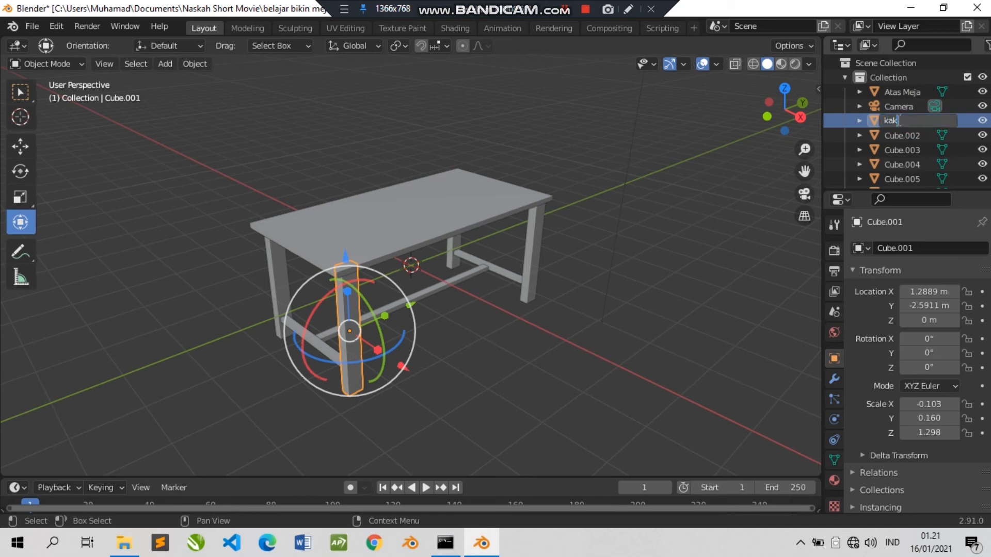
{"action": "type", "text": "i meja 1"}
{"action": "key", "text": "Return"}
- Rename Cube.002, the leg at the positive X, positive Y corner, as "kaki meja 2"
{"action": "left_click", "coordinate": [897, 120]}
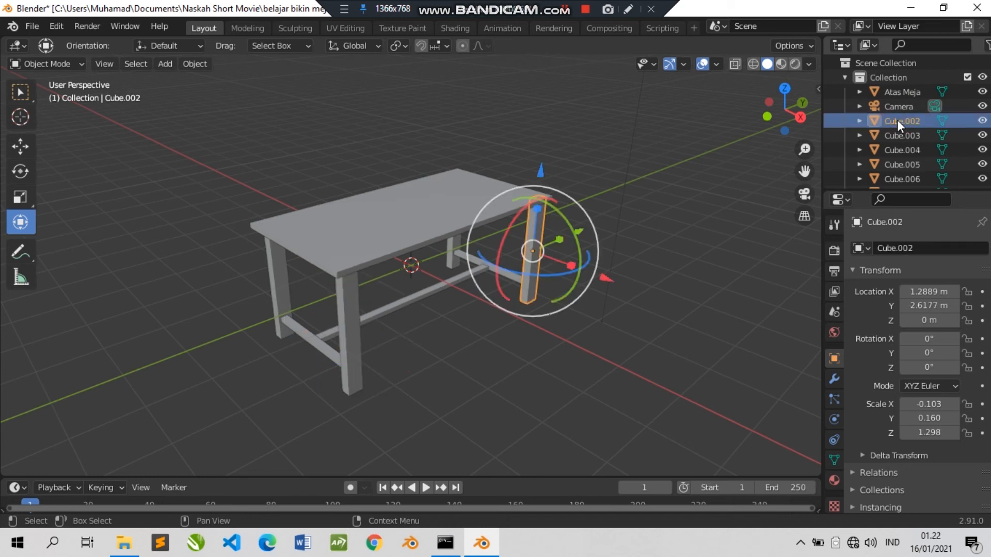
{"action": "double_click", "coordinate": [898, 120]}
{"action": "type", "text": "ka"}
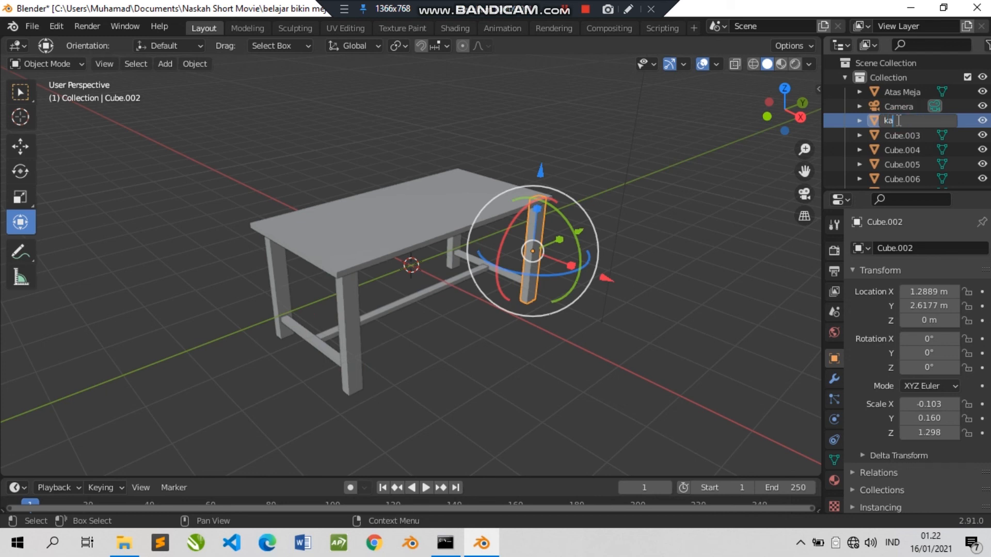
{"action": "type", "text": "ki meja 2"}
{"action": "key", "text": "Return"}
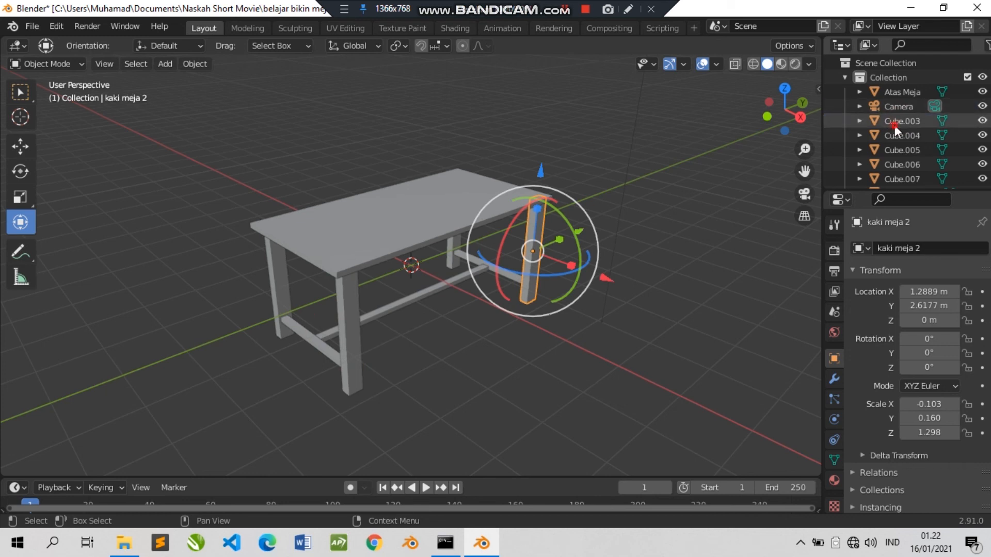
- Rename Cube.003, the leg at the negative X, positive Y corner, as "kaki meja 3"
{"action": "left_click", "coordinate": [896, 121]}
{"action": "double_click", "coordinate": [896, 123]}
{"action": "type", "text": "kaki meja 3"}
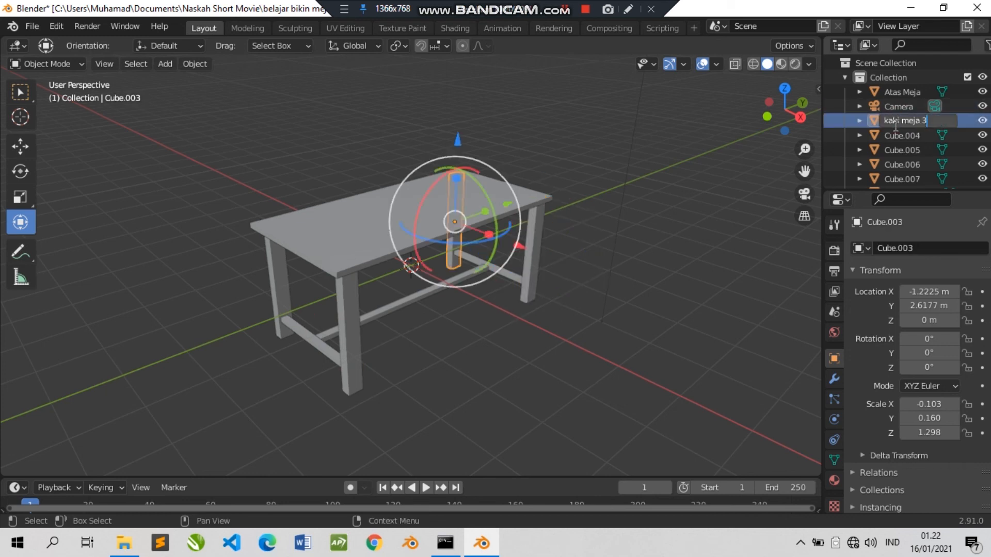
{"action": "key", "text": "Return"}
- Rename Cube.004, the leg at the negative X, negative Y corner, as "kaki meja 4"
{"action": "double_click", "coordinate": [896, 123]}
{"action": "type", "text": "k"}
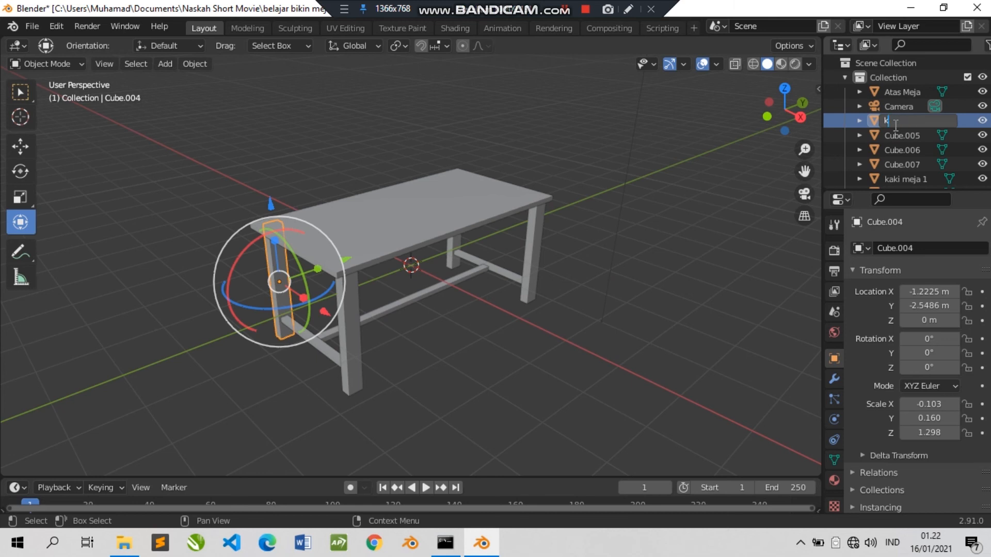
{"action": "type", "text": "aki meja 4"}
{"action": "key", "text": "Return"}
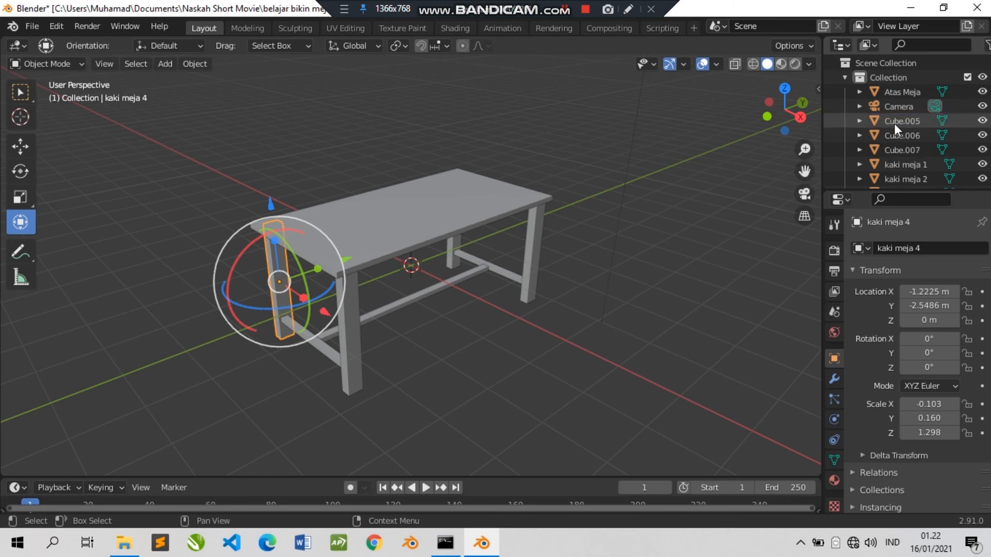
- Rename Cube.005, the short crossbar at the negative Y end, as "tumpuan kaki 1 dan 4"
{"action": "scroll", "coordinate": [894, 123], "scroll_direction": "down", "scroll_amount": 3}
{"action": "scroll", "coordinate": [893, 123], "scroll_direction": "up", "scroll_amount": 2}
{"action": "scroll", "coordinate": [894, 122], "scroll_direction": "down", "scroll_amount": 2}
{"action": "scroll", "coordinate": [894, 123], "scroll_direction": "up", "scroll_amount": 3}
{"action": "left_click", "coordinate": [896, 122]}
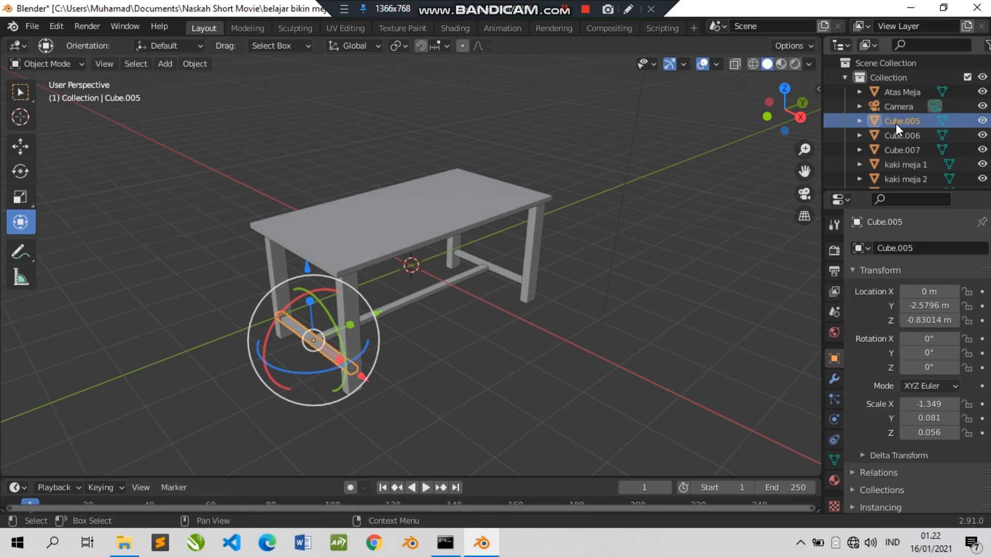
{"action": "double_click", "coordinate": [896, 123]}
{"action": "type", "text": "tump"}
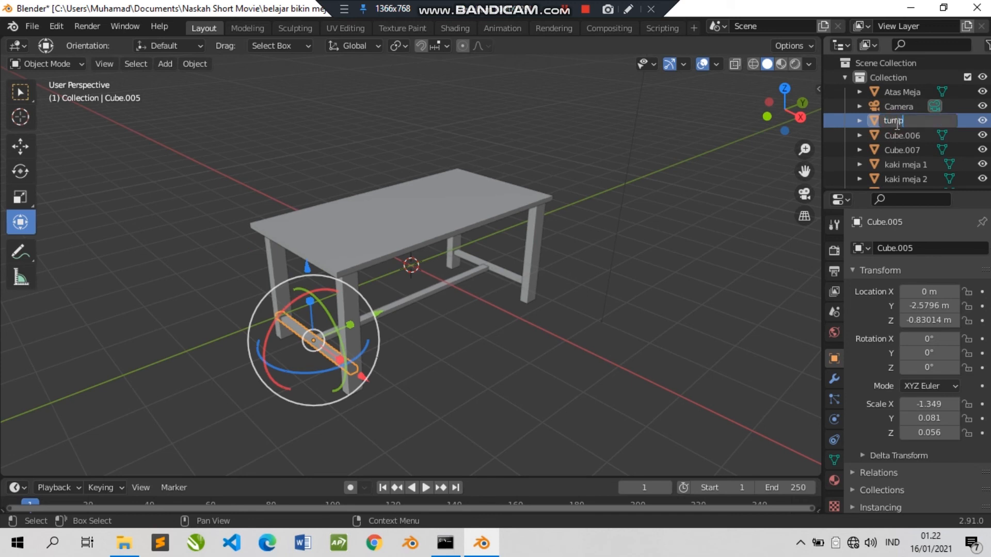
{"action": "type", "text": "uan kaki 1 dan 4"}
{"action": "key", "text": "Return"}
- Rename Cube.006, the short crossbar at the positive Y end, as "tumpuan kaki 2 dan 3"
{"action": "left_click", "coordinate": [898, 110]}
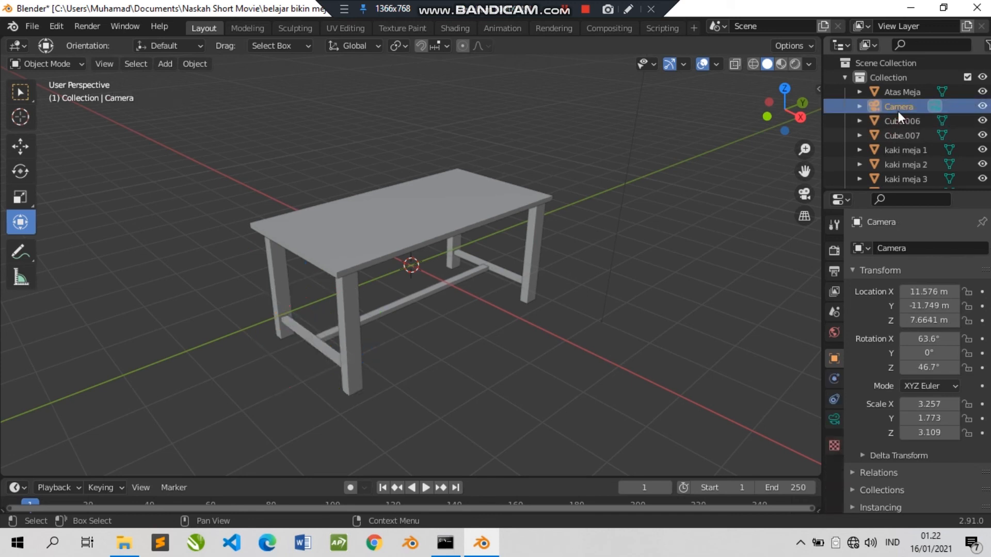
{"action": "left_click", "coordinate": [907, 120]}
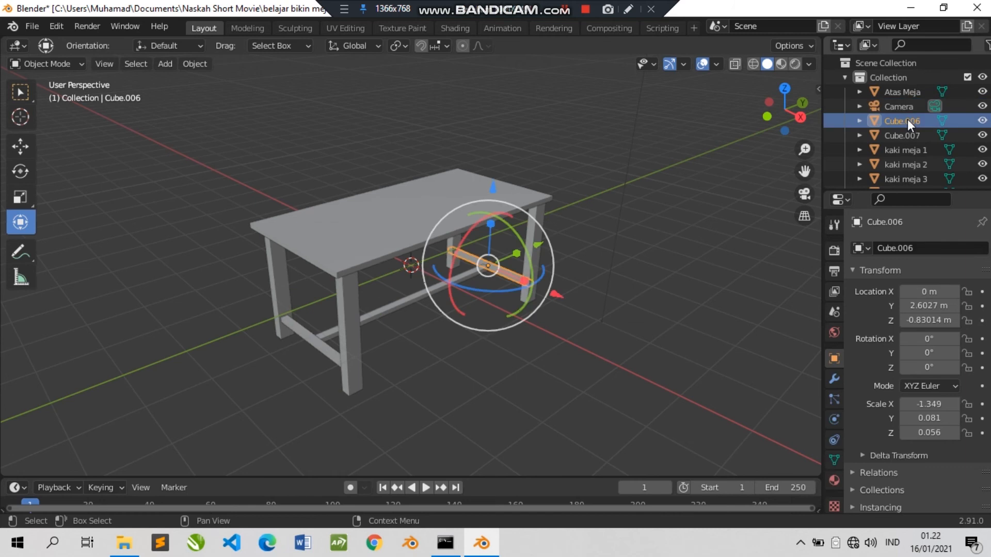
{"action": "double_click", "coordinate": [907, 119]}
{"action": "type", "text": "tumpu"}
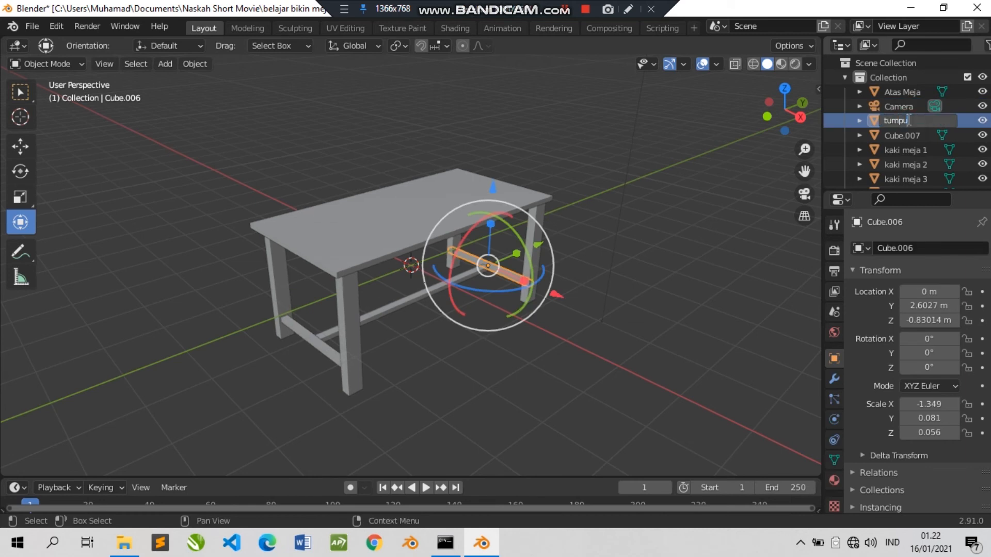
{"action": "type", "text": "an kaki 2 dan 3"}
{"action": "key", "text": "Return"}
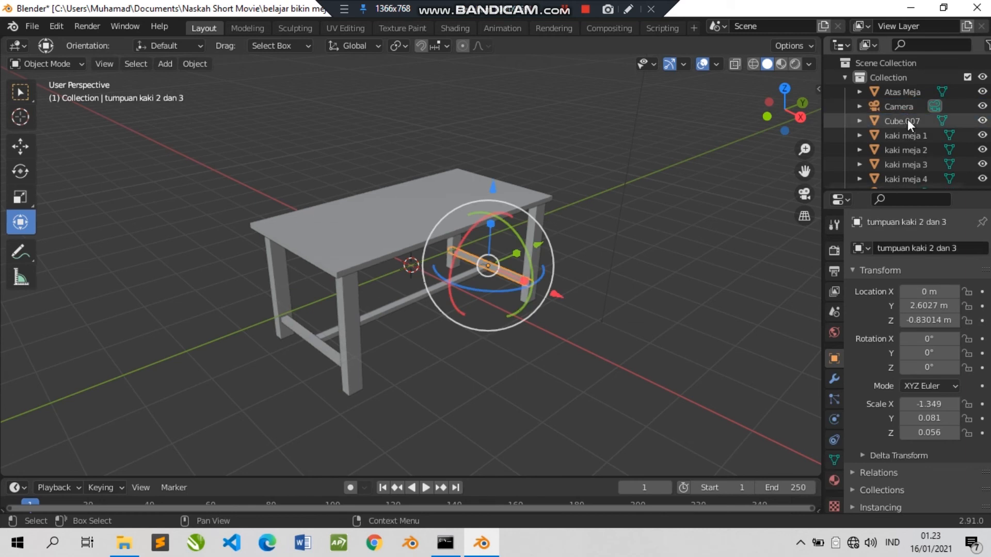
- Rename Cube.007, the long central crossbar, as "tumpuan kaki tengah"
{"action": "left_click", "coordinate": [907, 120]}
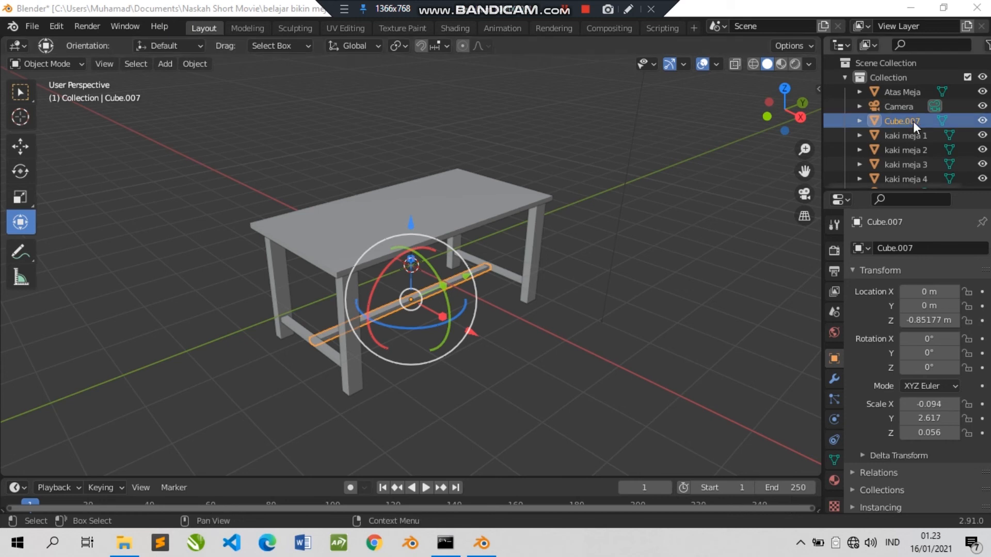
{"action": "double_click", "coordinate": [898, 120]}
{"action": "left_click", "coordinate": [897, 120]}
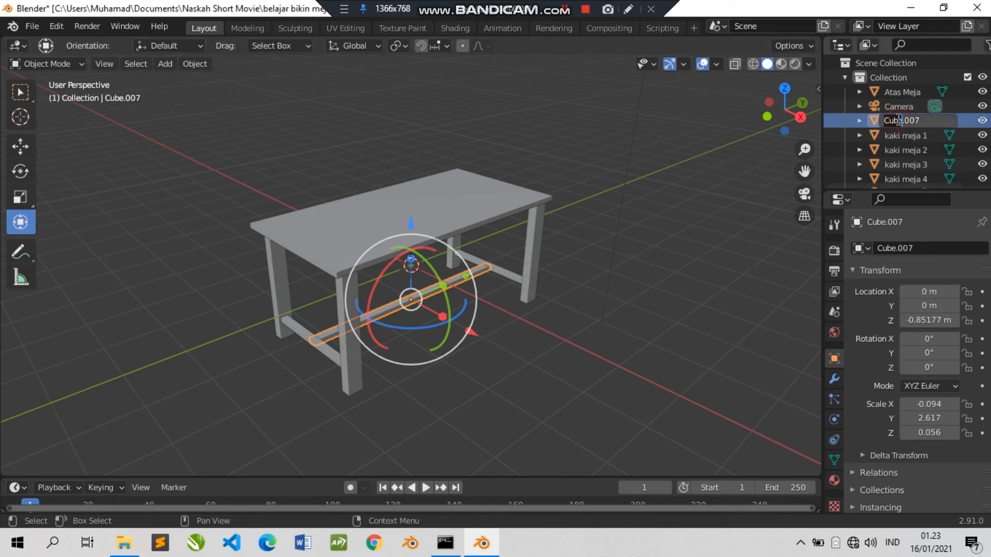
{"action": "key", "text": "ctrl+a"}
{"action": "type", "text": "tum"}
{"action": "type", "text": "puan kaki tengah"}
{"action": "key", "text": "Return"}
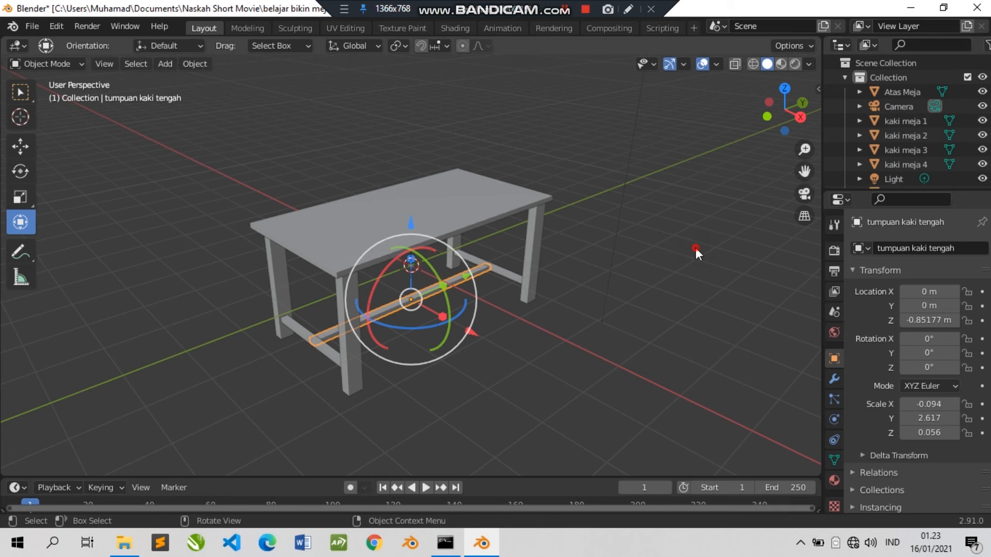
- Deselect the crossbar, inspect the table from another angle, and save the Blender file
{"action": "left_click", "coordinate": [695, 247]}
{"action": "scroll", "coordinate": [366, 244], "scroll_direction": "up", "scroll_amount": 3}
{"action": "scroll", "coordinate": [365, 245], "scroll_direction": "down", "scroll_amount": 3}
{"action": "left_click_drag", "start_coordinate": [790, 106], "coordinate": [818, 109]}
{"action": "scroll", "coordinate": [354, 199], "scroll_direction": "up", "scroll_amount": 3}
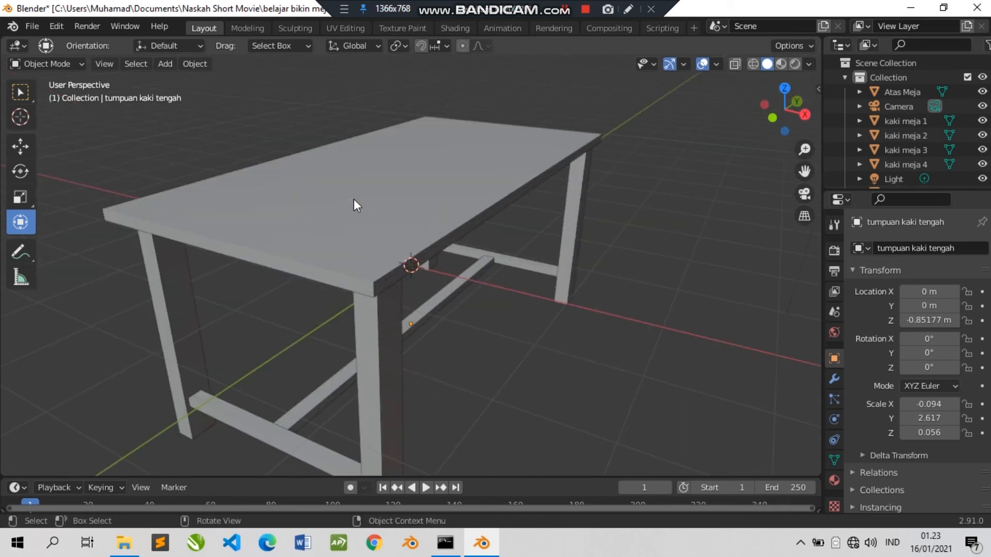
{"action": "scroll", "coordinate": [354, 199], "scroll_direction": "down", "scroll_amount": 3}
{"action": "key", "text": "ctrl+s"}
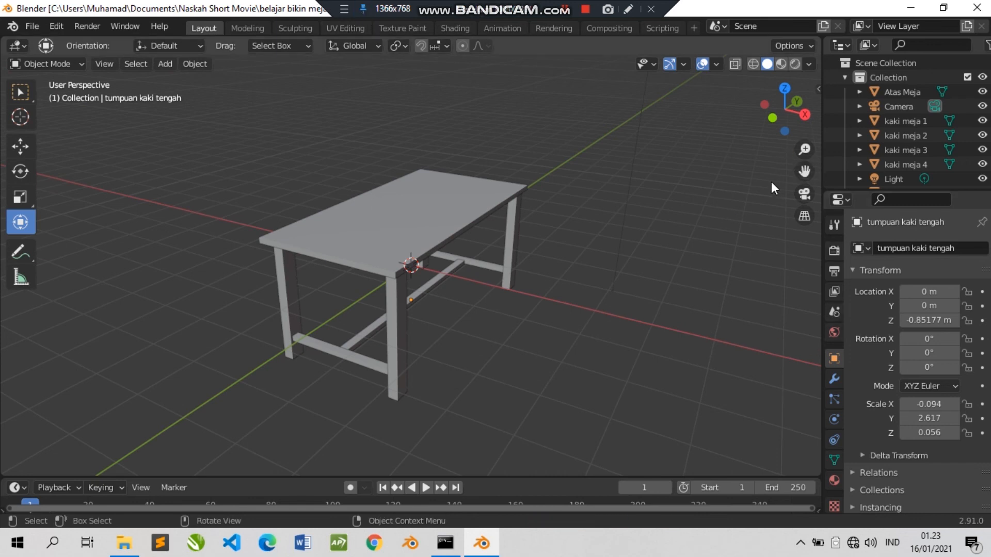
- Check the table through the scene camera, leave the camera view and look at the table from its long side
{"action": "left_click", "coordinate": [803, 193]}
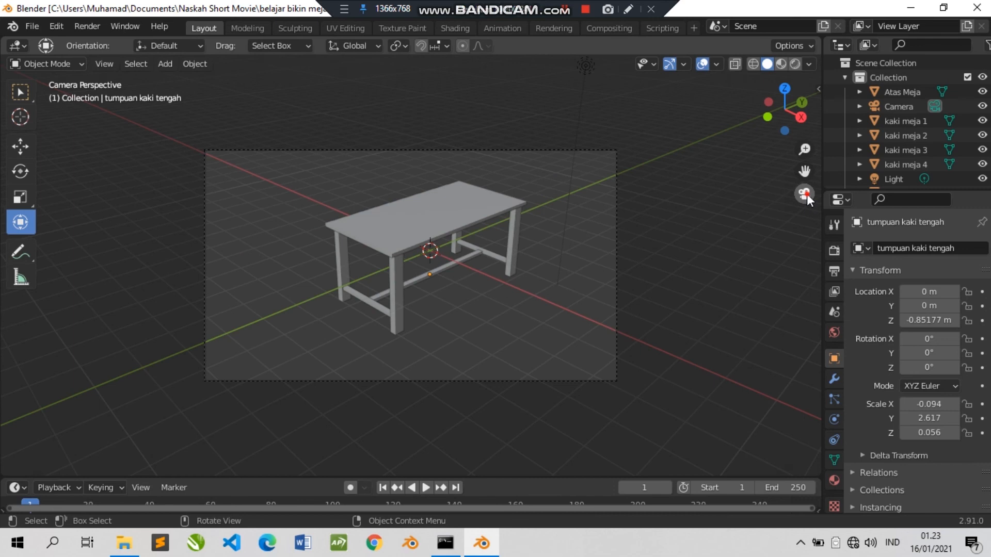
{"action": "left_click", "coordinate": [803, 193]}
{"action": "scroll", "coordinate": [441, 279], "scroll_direction": "up", "scroll_amount": 4}
{"action": "left_click_drag", "start_coordinate": [774, 115], "coordinate": [830, 126]}
{"action": "scroll", "coordinate": [473, 190], "scroll_direction": "down", "scroll_amount": 2}
- Select the tabletop and look through its property categories: output, render, scene, world, object, modifiers, particles, physics, constraints and object data
{"action": "left_click", "coordinate": [473, 190]}
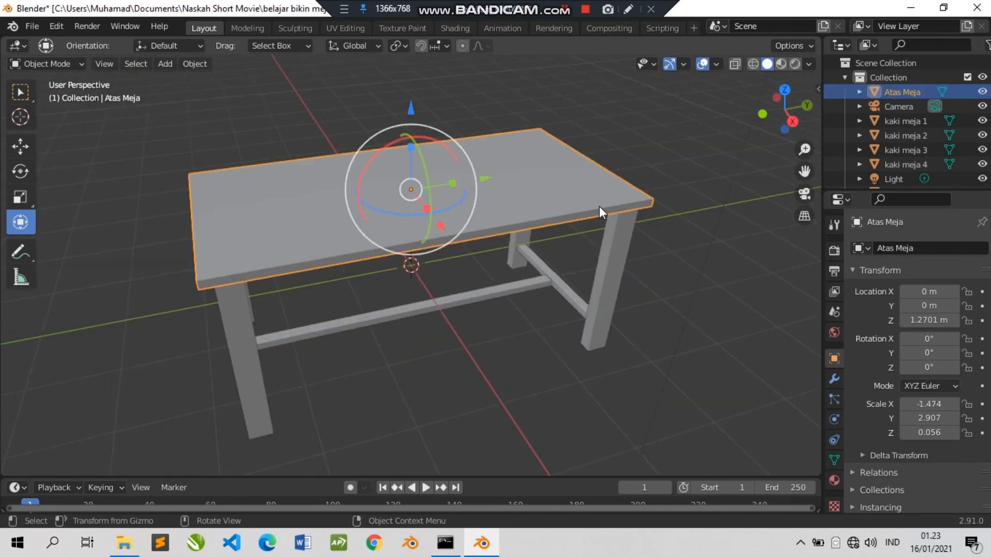
{"action": "left_click", "coordinate": [834, 289]}
{"action": "left_click", "coordinate": [834, 269]}
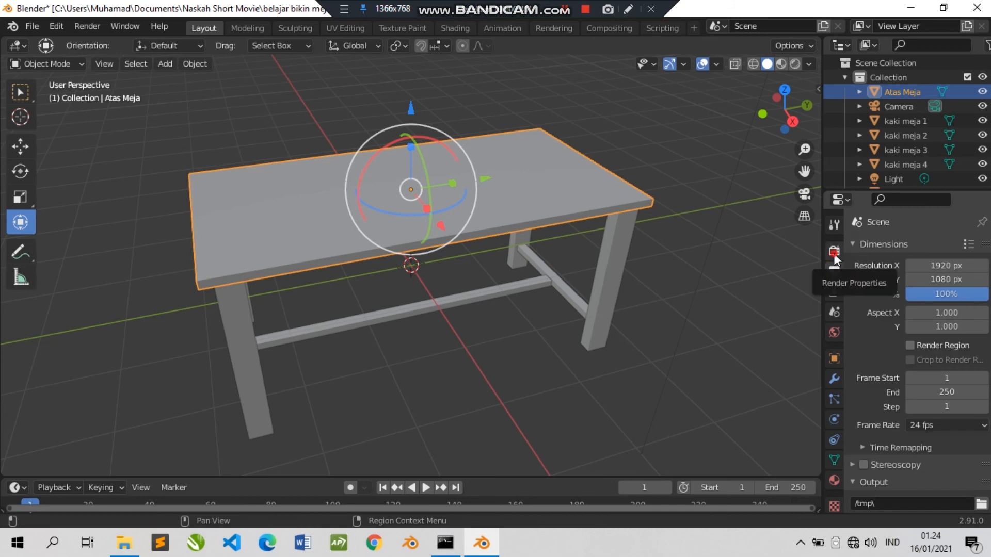
{"action": "left_click", "coordinate": [834, 251]}
{"action": "left_click", "coordinate": [833, 312]}
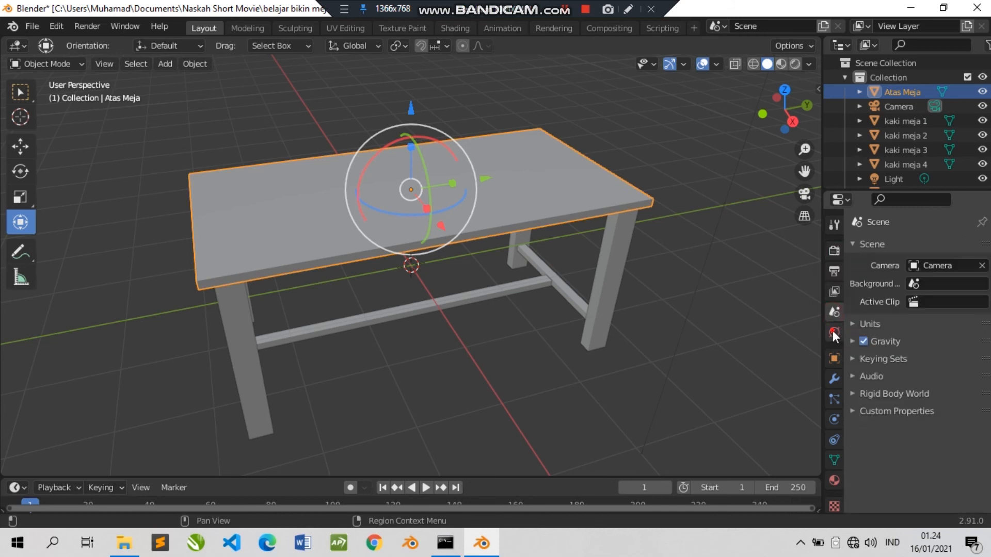
{"action": "left_click", "coordinate": [833, 333]}
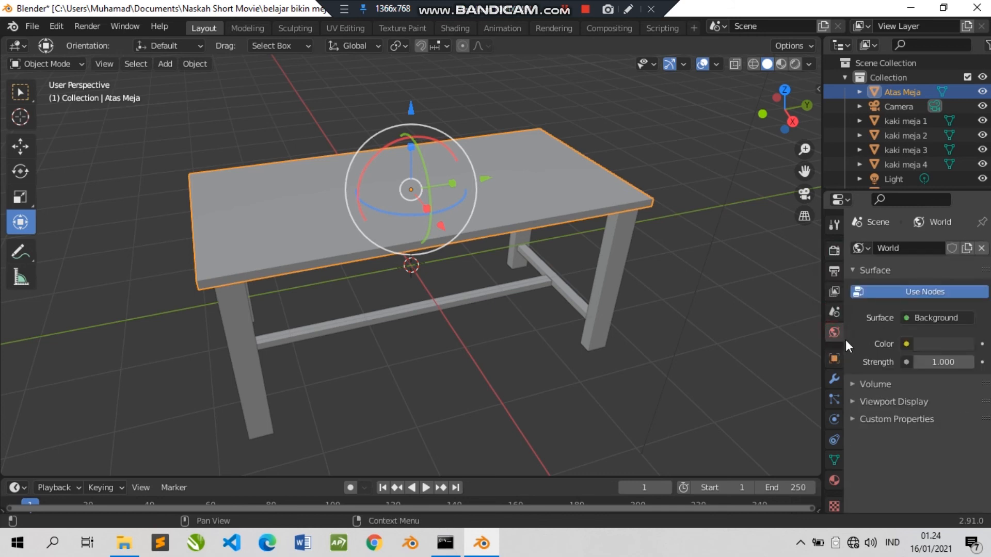
{"action": "left_click", "coordinate": [834, 358]}
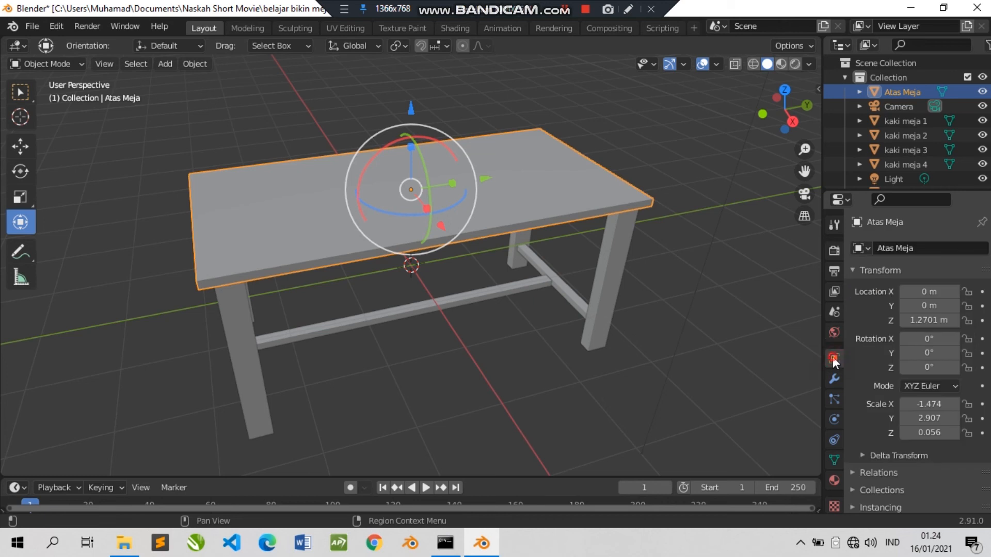
{"action": "left_click", "coordinate": [834, 380]}
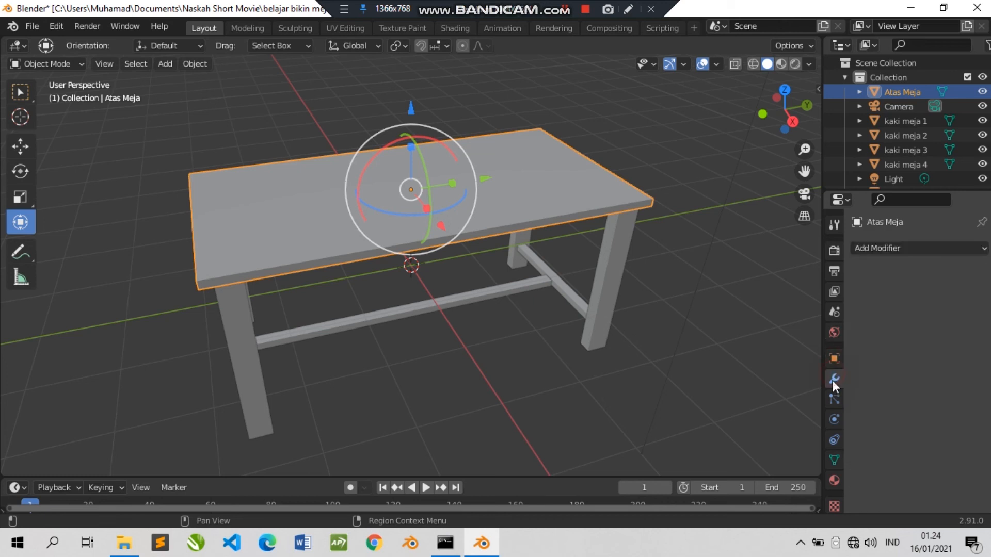
{"action": "left_click", "coordinate": [834, 397]}
{"action": "left_click", "coordinate": [832, 418]}
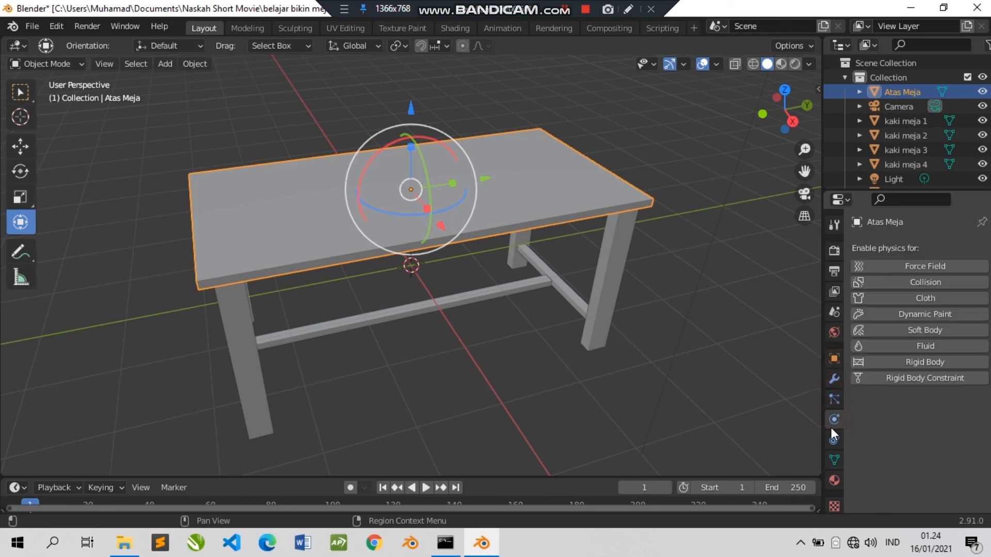
{"action": "left_click", "coordinate": [833, 440]}
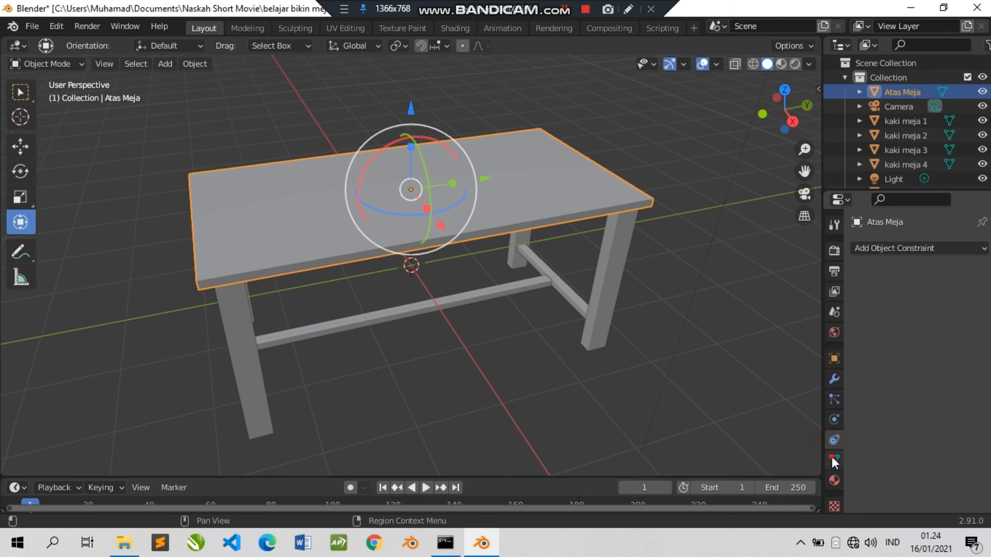
{"action": "left_click", "coordinate": [834, 461]}
- Rename the tabletop's material as "alas meja" and turn off Use Nodes for it
{"action": "left_click", "coordinate": [833, 481]}
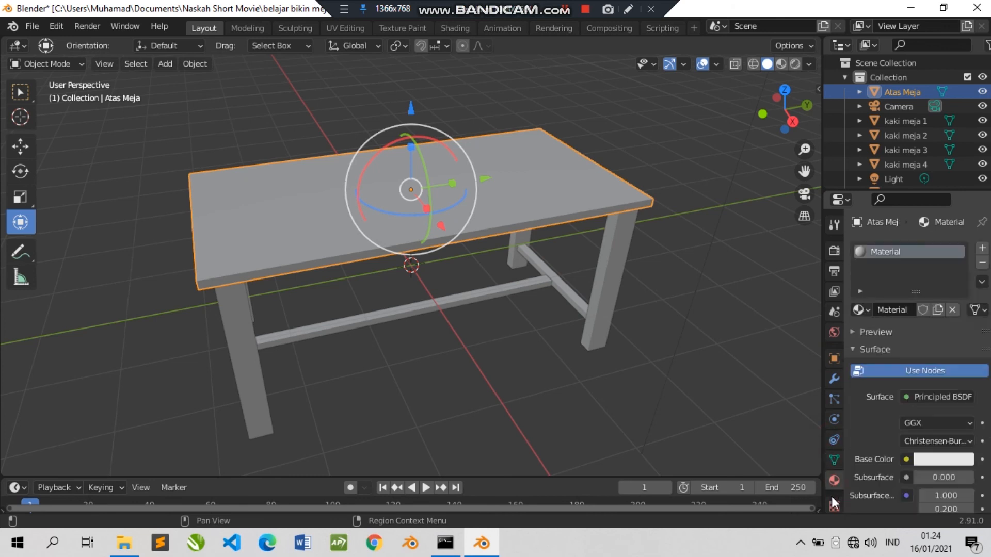
{"action": "left_click", "coordinate": [896, 310]}
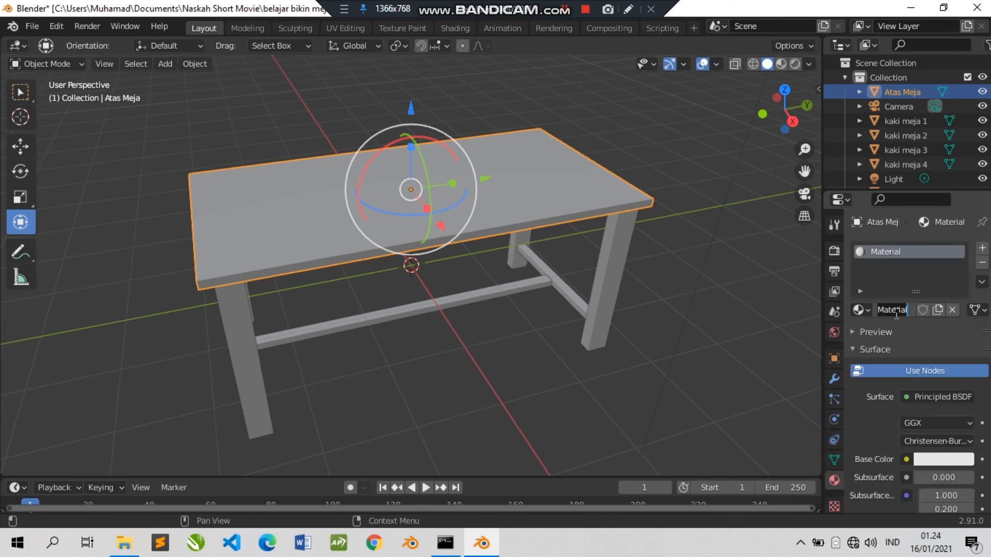
{"action": "type", "text": "alas meja"}
{"action": "key", "text": "Return"}
{"action": "left_click", "coordinate": [906, 371]}
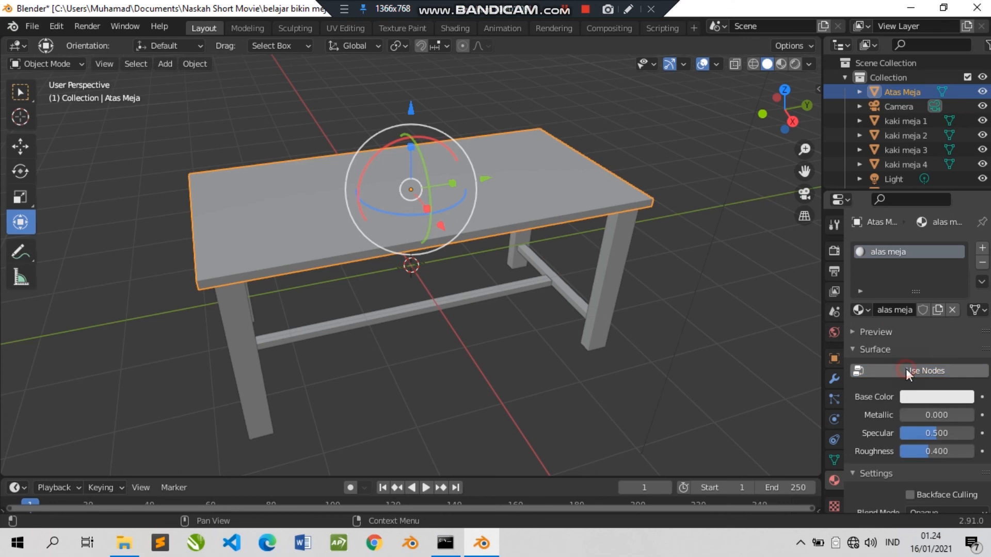
- Set the "alas meja" base colour to RGB 0.800, 0.388, 0.264, and resample it with the eyedropper from the material's own swatch
{"action": "left_click", "coordinate": [918, 402]}
{"action": "left_click", "coordinate": [858, 310]}
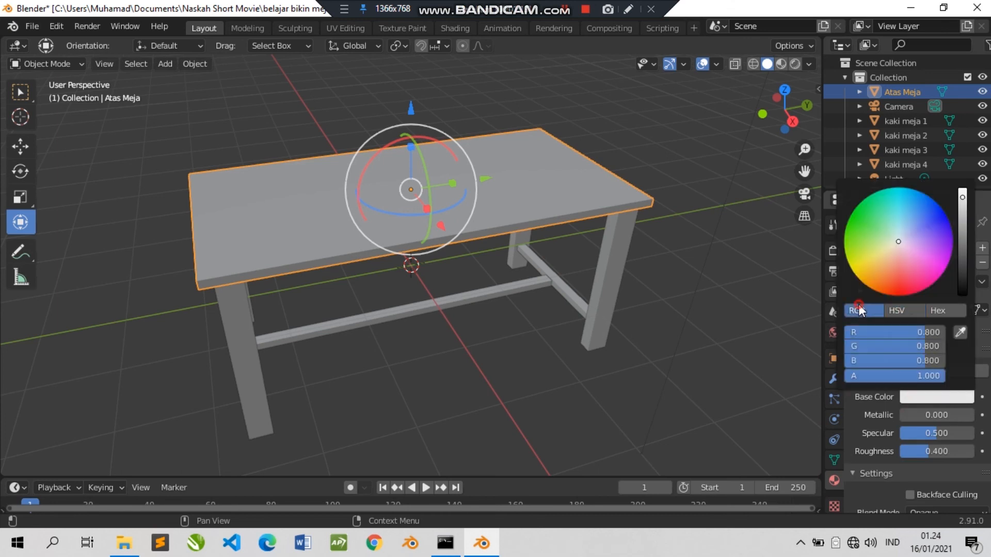
{"action": "mouse_move", "coordinate": [899, 238]}
{"action": "left_mouse_down"}
{"action": "mouse_move", "coordinate": [876, 255]}
{"action": "mouse_move", "coordinate": [872, 244]}
{"action": "mouse_move", "coordinate": [919, 229]}
{"action": "mouse_move", "coordinate": [882, 266]}
{"action": "mouse_move", "coordinate": [891, 261]}
{"action": "left_mouse_up"}
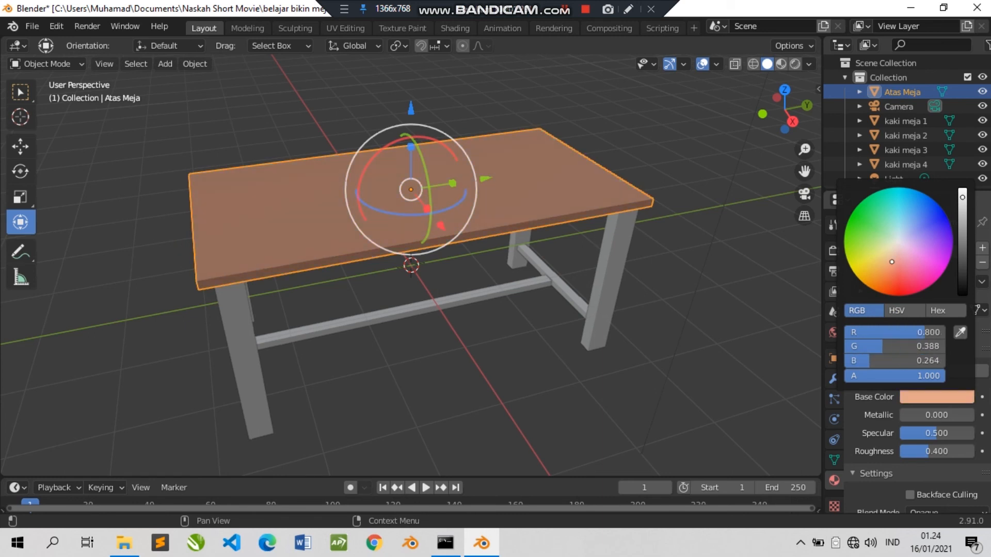
{"action": "key", "text": "e"}
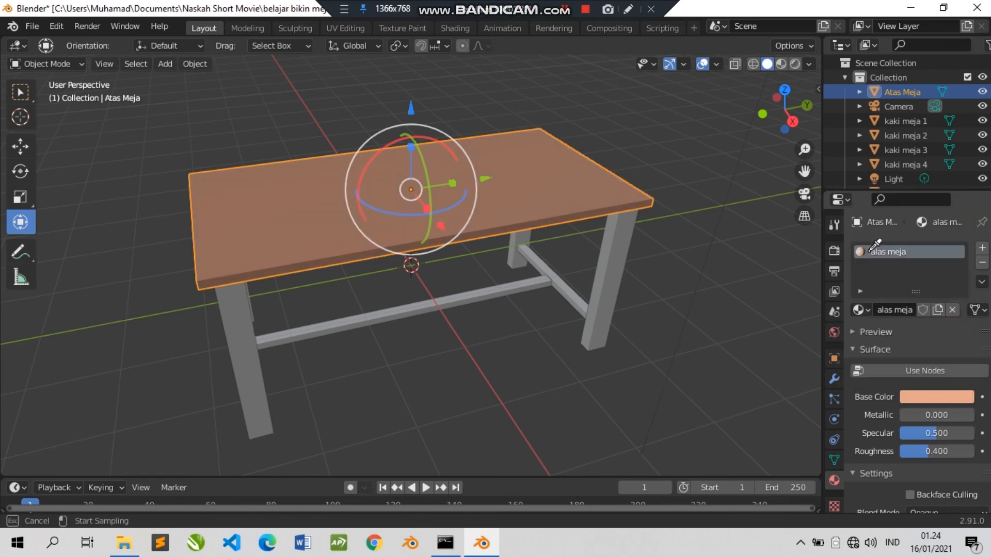
{"action": "left_click", "coordinate": [860, 252]}
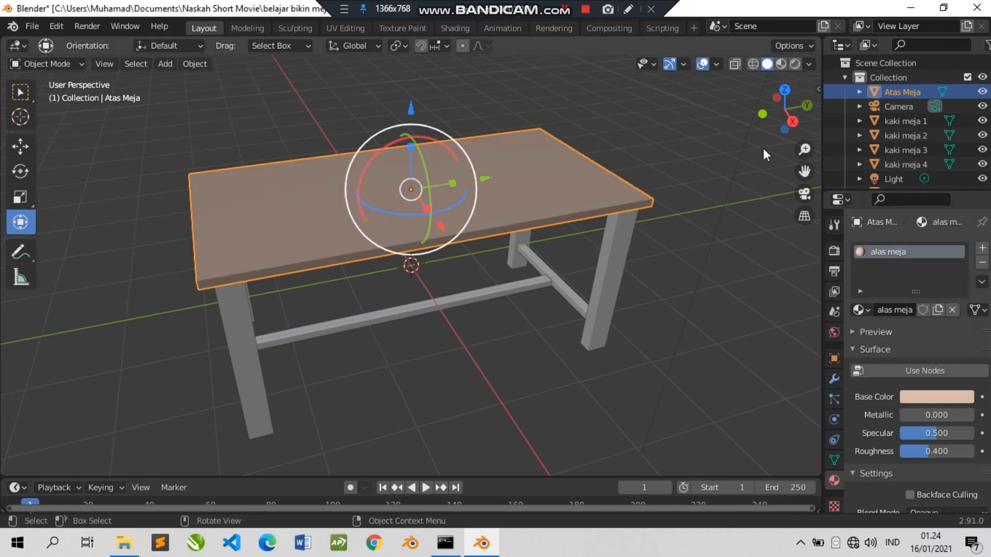
- Darken the "alas meja" base colour slightly to about RGB 0.638, 0.473, 0.388
{"action": "left_click_drag", "start_coordinate": [774, 119], "coordinate": [775, 135]}
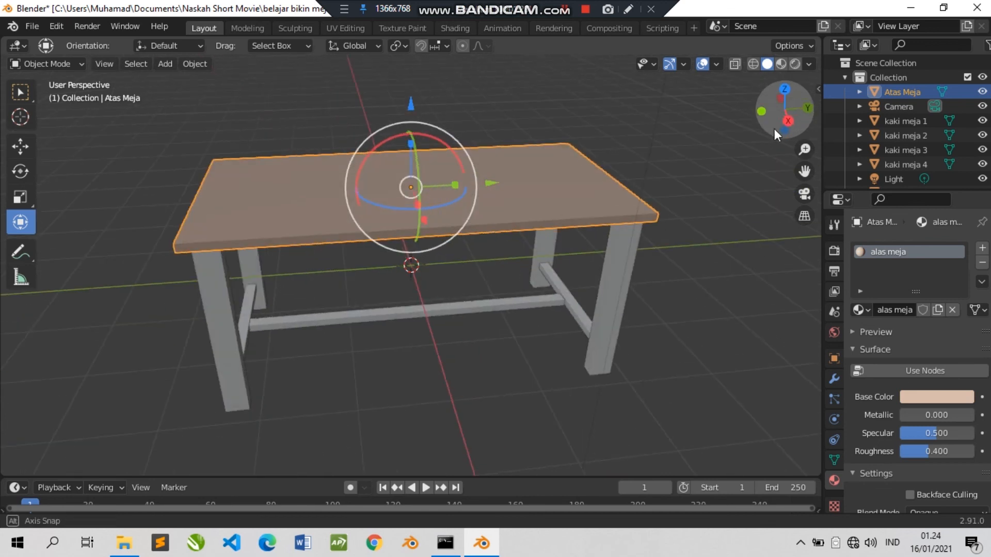
{"action": "left_click", "coordinate": [915, 398]}
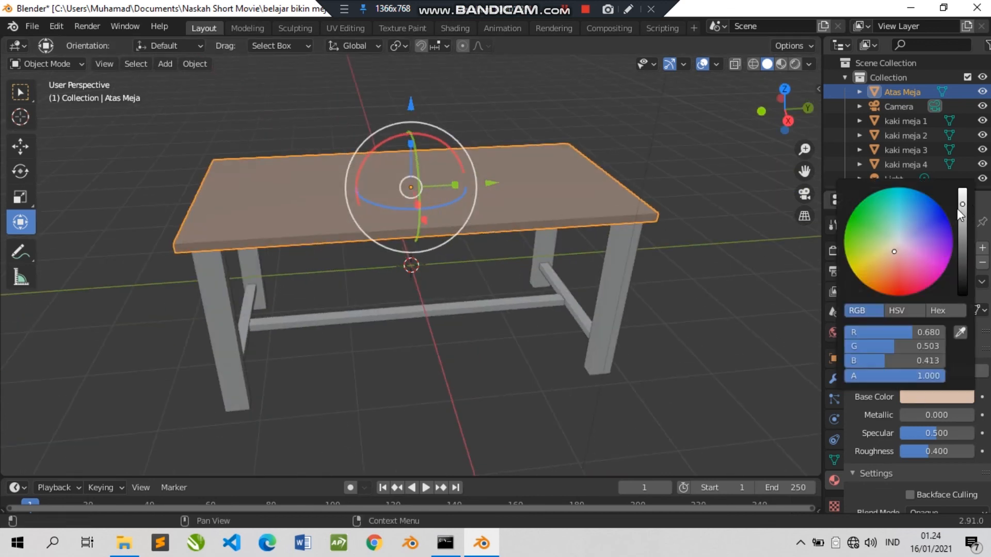
{"action": "left_click_drag", "start_coordinate": [961, 204], "coordinate": [962, 214]}
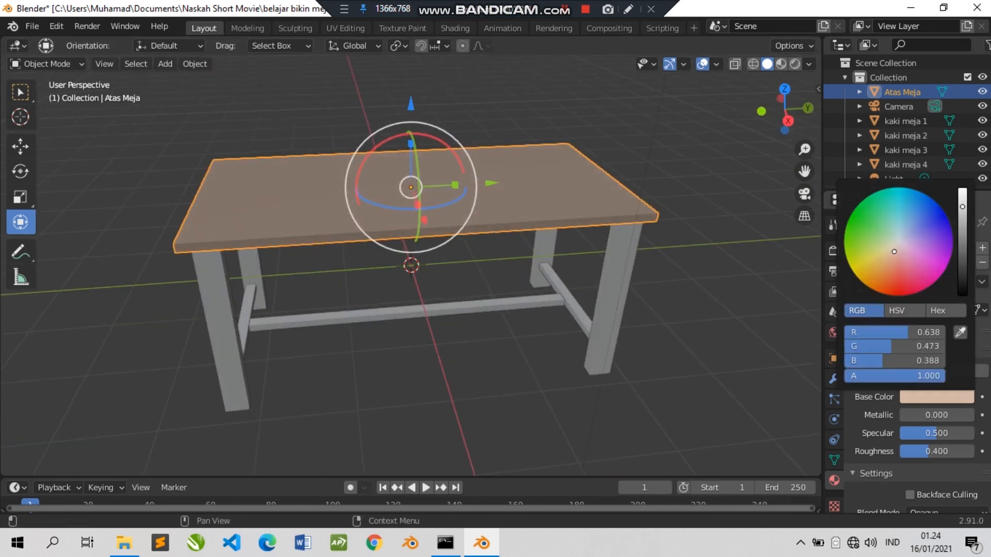
{"action": "left_click", "coordinate": [665, 261]}
- Give the leg "kaki meja 1" a new material named "kaki 1" and turn off Use Nodes for it
{"action": "left_click", "coordinate": [614, 270]}
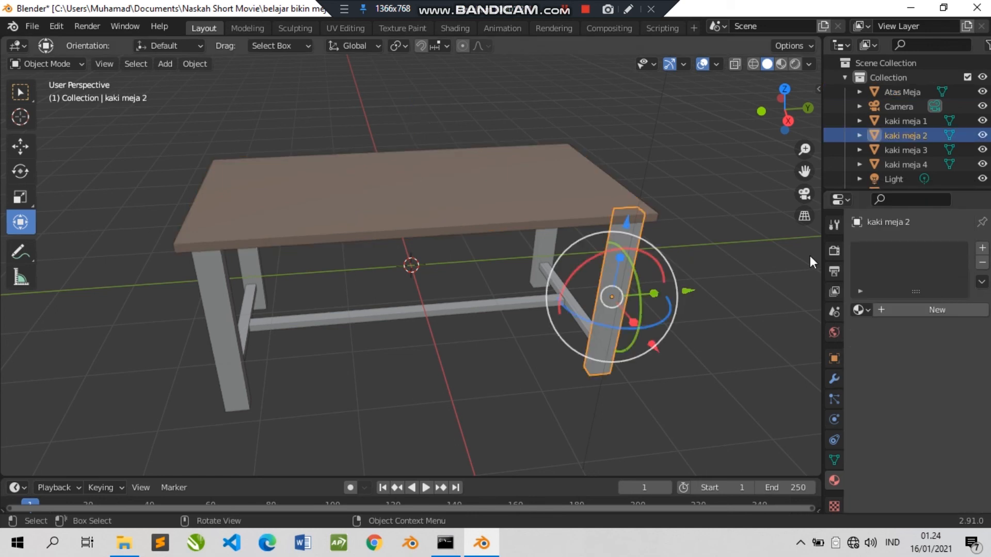
{"action": "left_click", "coordinate": [757, 240]}
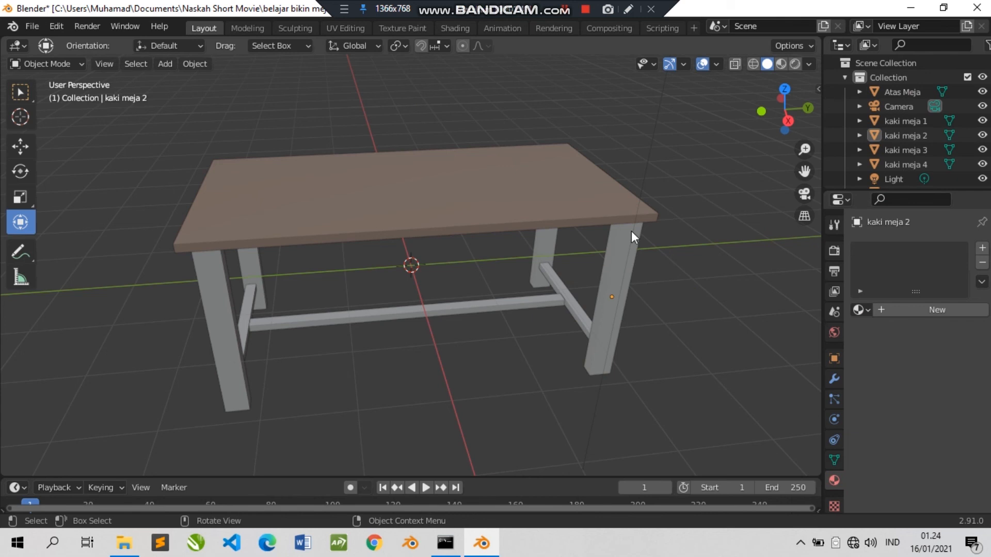
{"action": "left_click", "coordinate": [227, 311]}
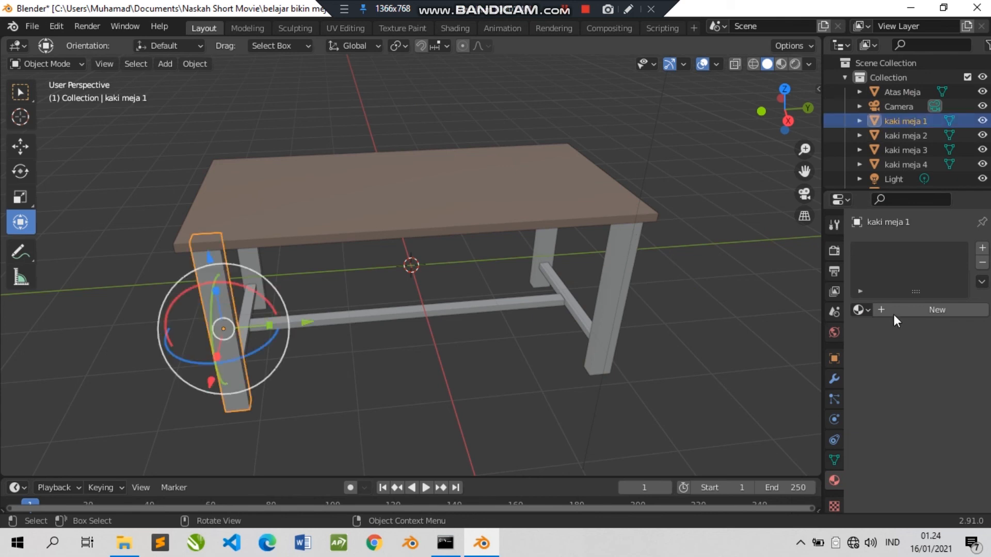
{"action": "left_click", "coordinate": [924, 318]}
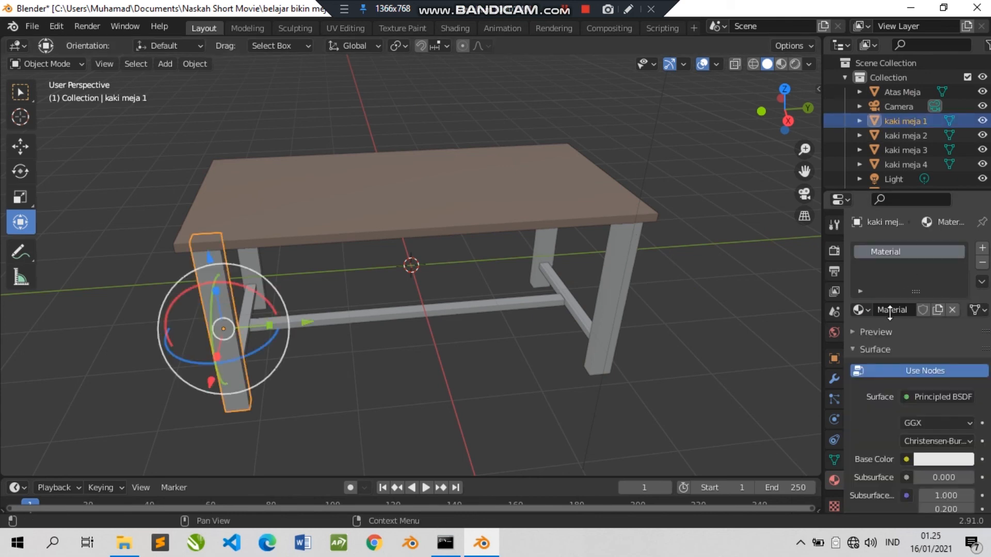
{"action": "double_click", "coordinate": [888, 311]}
{"action": "type", "text": "kaki 1"}
{"action": "key", "text": "Return"}
{"action": "left_click", "coordinate": [934, 374]}
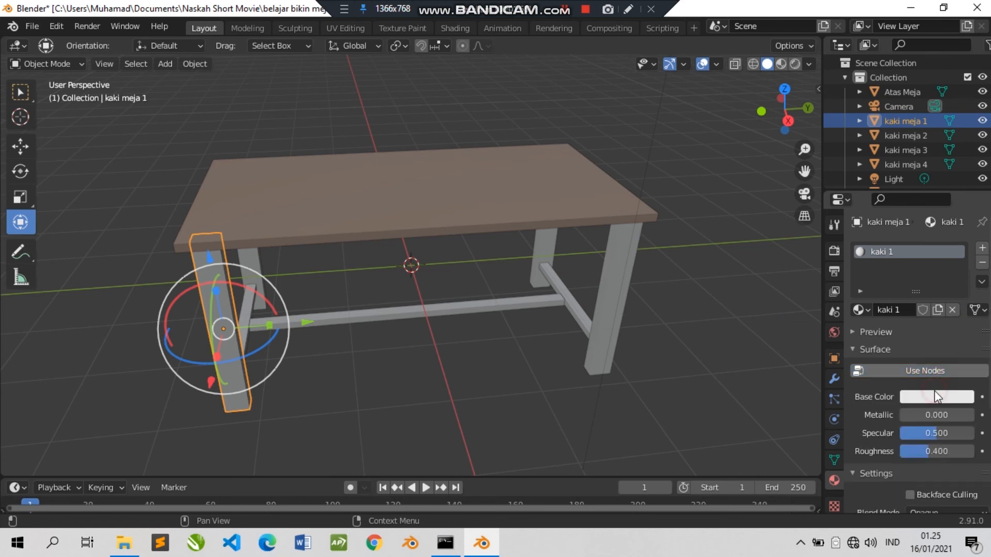
- Sample the tabletop's displayed colour with the eyedropper as the base colour of material "kaki 1"
{"action": "left_click", "coordinate": [940, 397]}
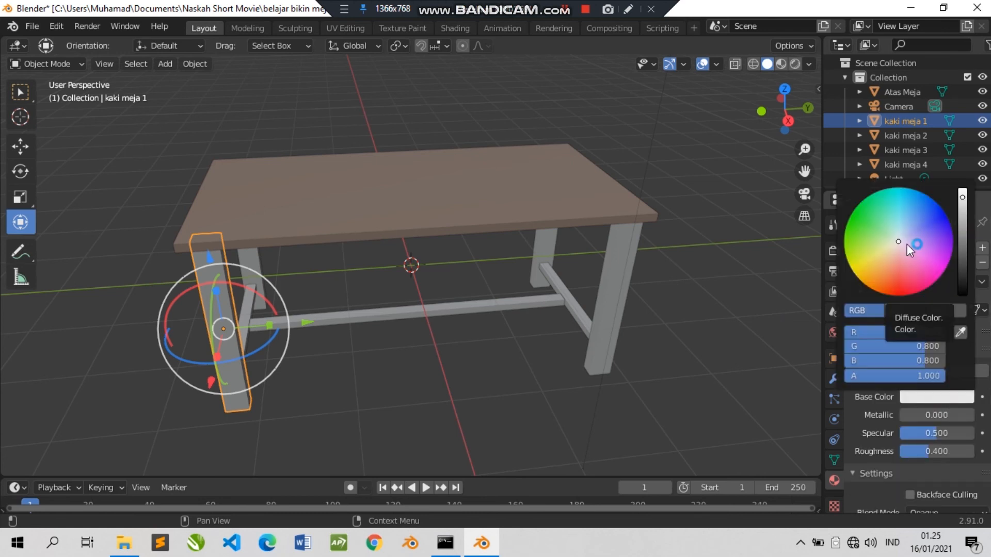
{"action": "left_click", "coordinate": [960, 332]}
{"action": "left_click", "coordinate": [961, 331]}
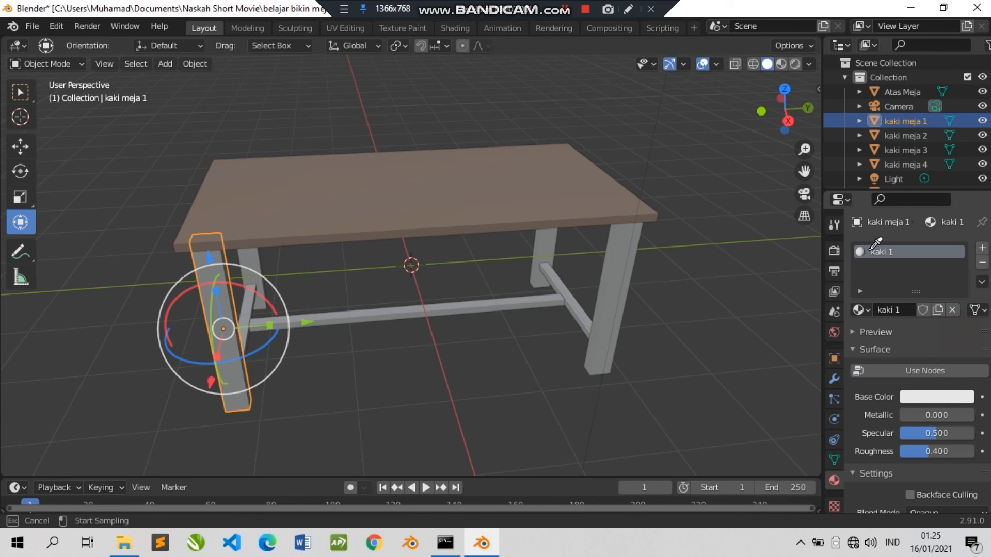
{"action": "left_click", "coordinate": [296, 181]}
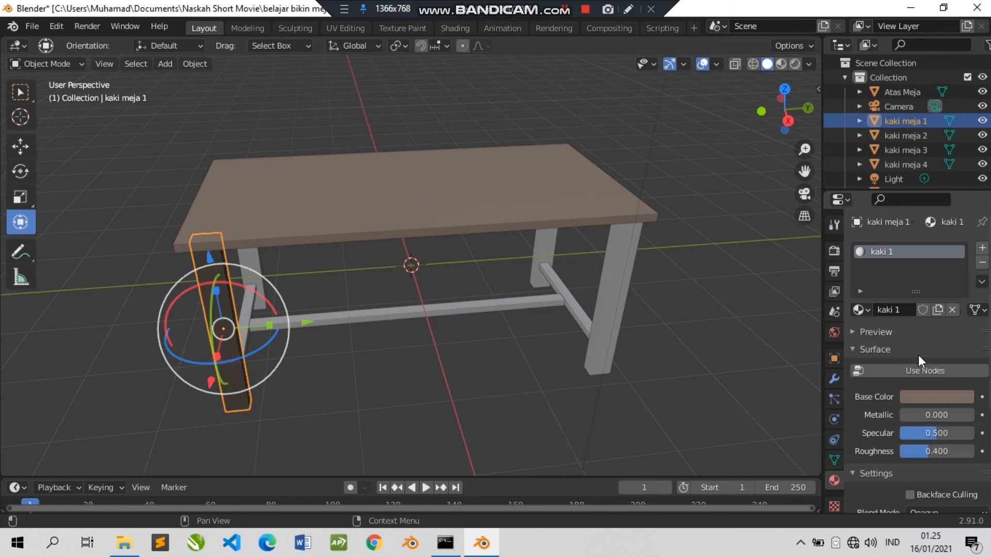
- Brighten the "kaki 1" base colour to match the tabletop's light brown, keeping Use Nodes off, and deselect the leg
{"action": "left_click", "coordinate": [924, 372]}
{"action": "left_click", "coordinate": [922, 394]}
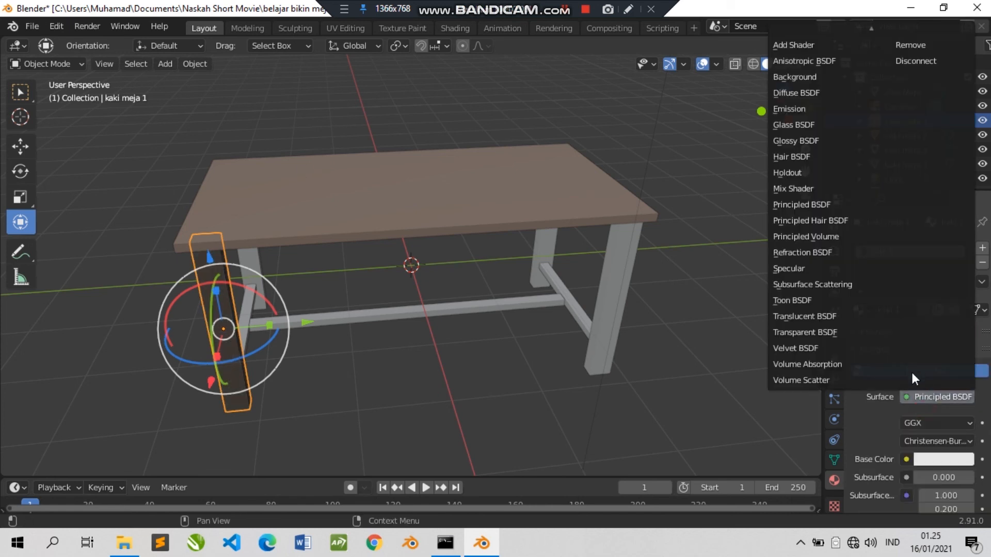
{"action": "scroll", "coordinate": [898, 397], "scroll_direction": "down", "scroll_amount": 3}
{"action": "left_click", "coordinate": [921, 398]}
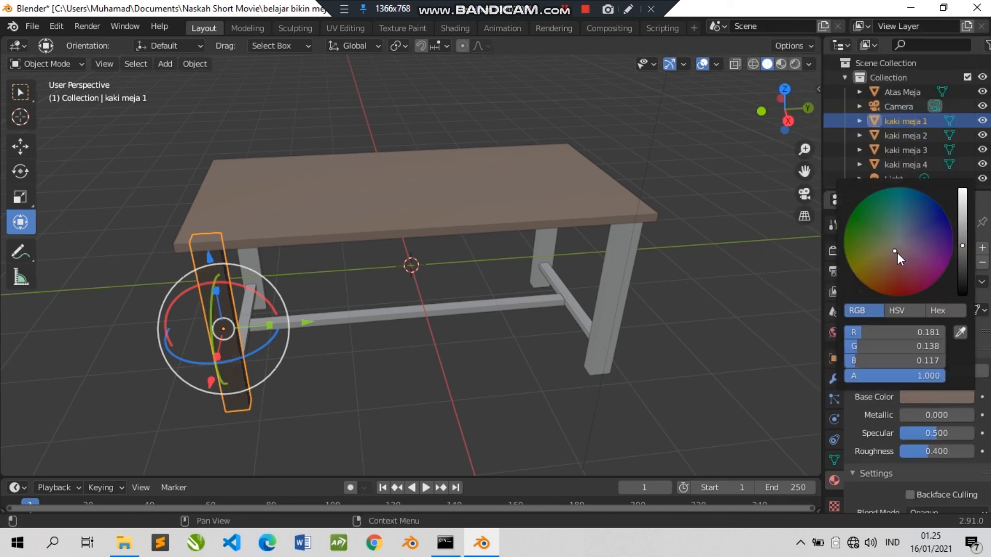
{"action": "left_click_drag", "start_coordinate": [952, 241], "coordinate": [961, 204]}
{"action": "left_click", "coordinate": [593, 309]}
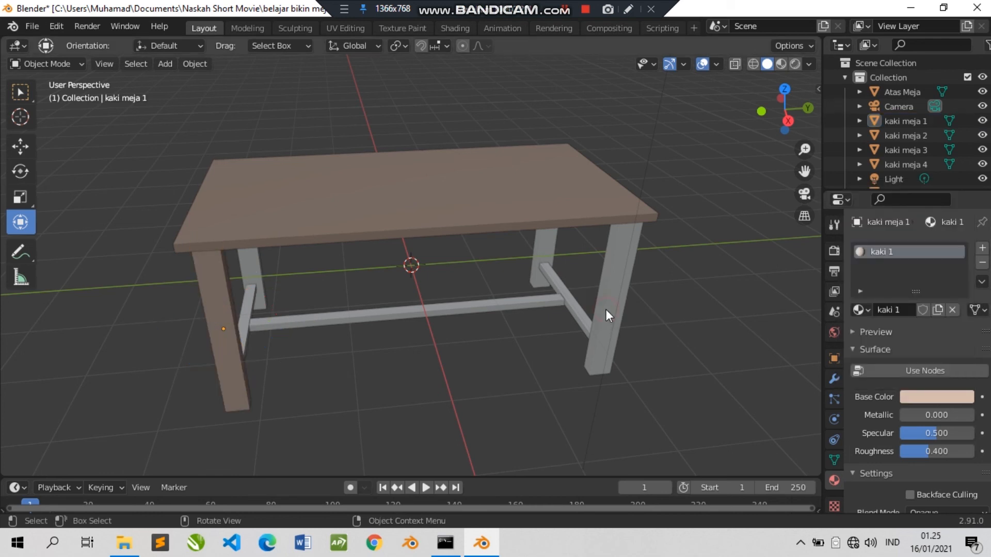
- Give the leg "kaki meja 2" a new material named "kaki 2" and turn off Use Nodes for it
{"action": "left_click", "coordinate": [605, 309]}
{"action": "left_click", "coordinate": [927, 309]}
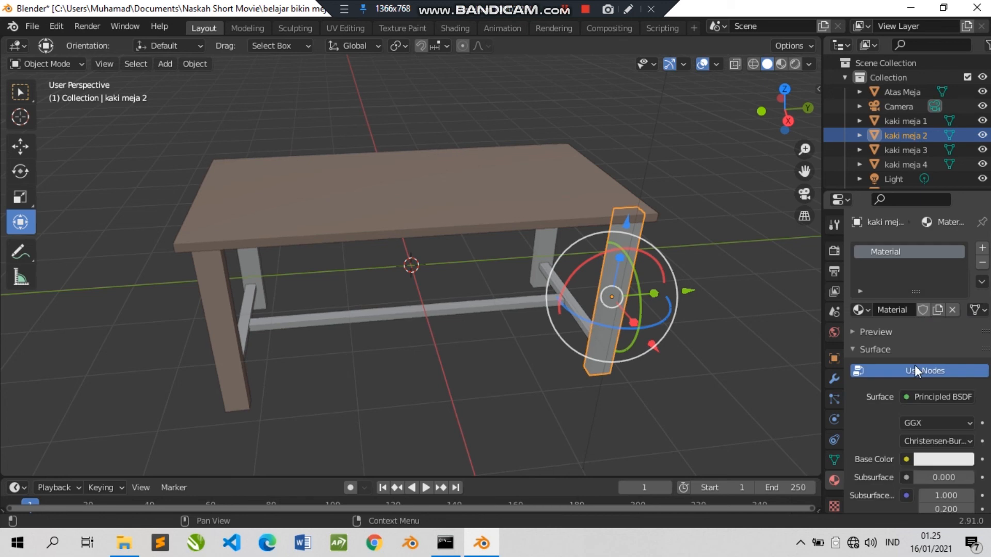
{"action": "left_click", "coordinate": [886, 308]}
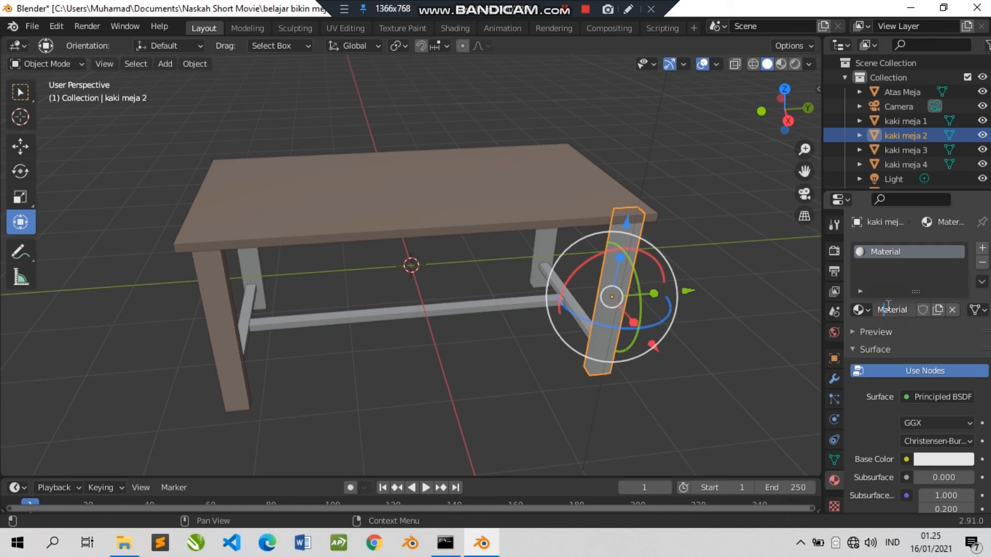
{"action": "key", "text": "ctrl+a"}
{"action": "type", "text": "kaki 2"}
{"action": "key", "text": "Return"}
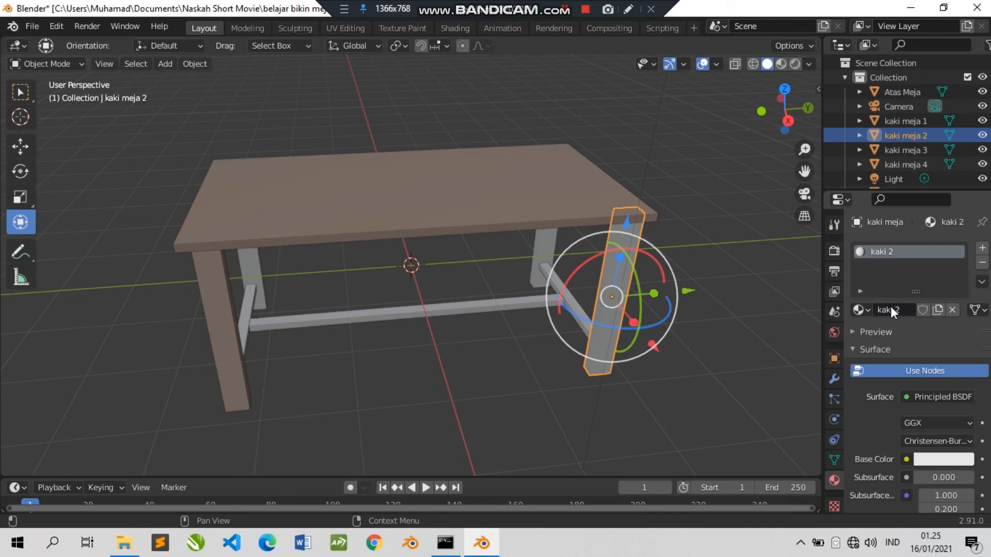
{"action": "scroll", "coordinate": [899, 351], "scroll_direction": "down", "scroll_amount": 3}
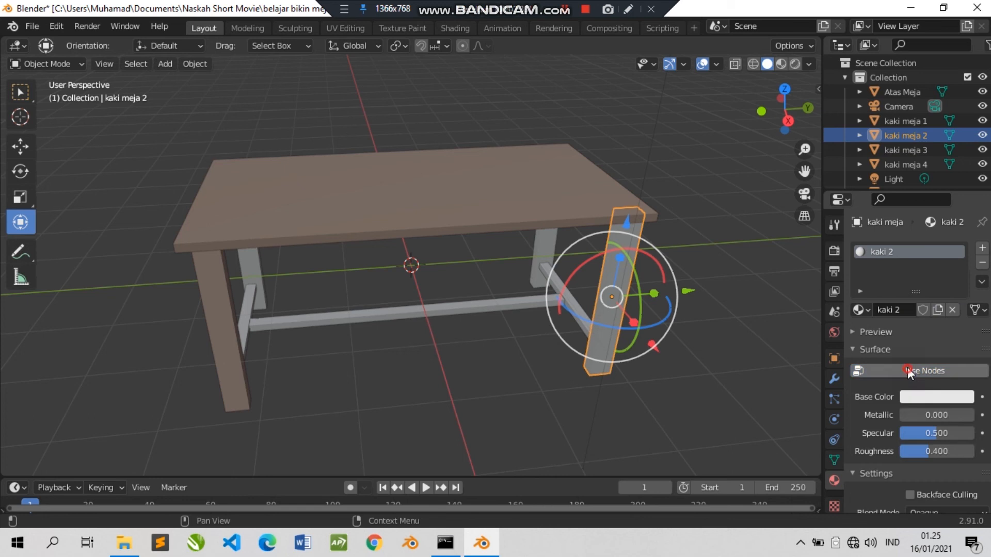
- Sample the tabletop's colour as the "kaki 2" base colour, brighten it to about RGB 0.458, 0.346, 0.297, and deselect the leg
{"action": "left_click", "coordinate": [913, 397]}
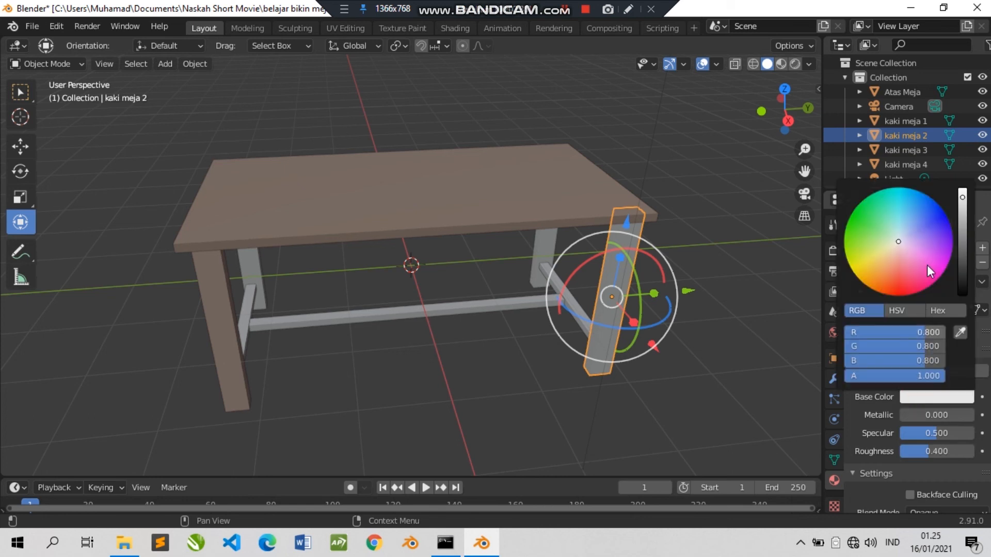
{"action": "left_click", "coordinate": [895, 240]}
{"action": "left_click", "coordinate": [959, 332]}
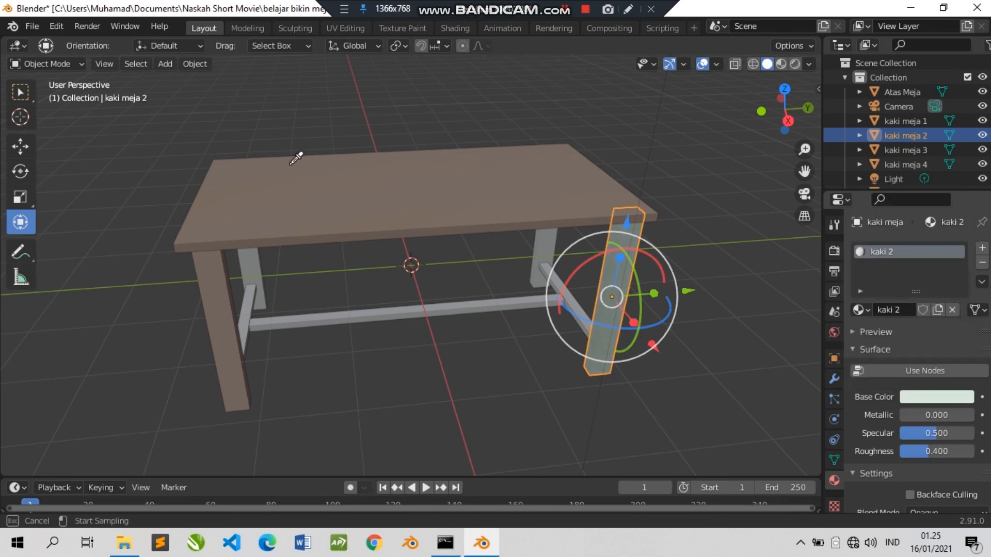
{"action": "left_click", "coordinate": [302, 193]}
{"action": "left_click", "coordinate": [934, 399]}
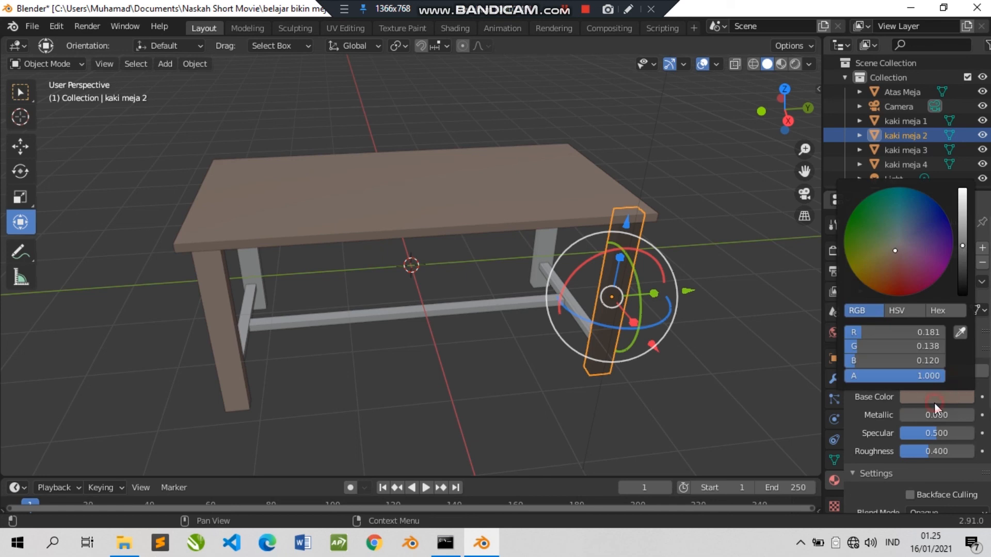
{"action": "left_click_drag", "start_coordinate": [964, 237], "coordinate": [962, 219]}
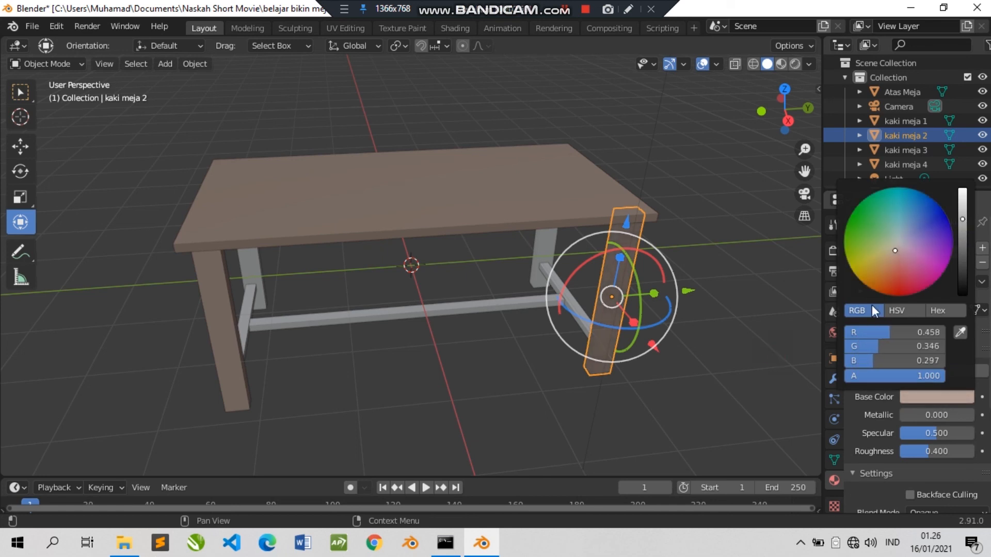
{"action": "left_click", "coordinate": [807, 261]}
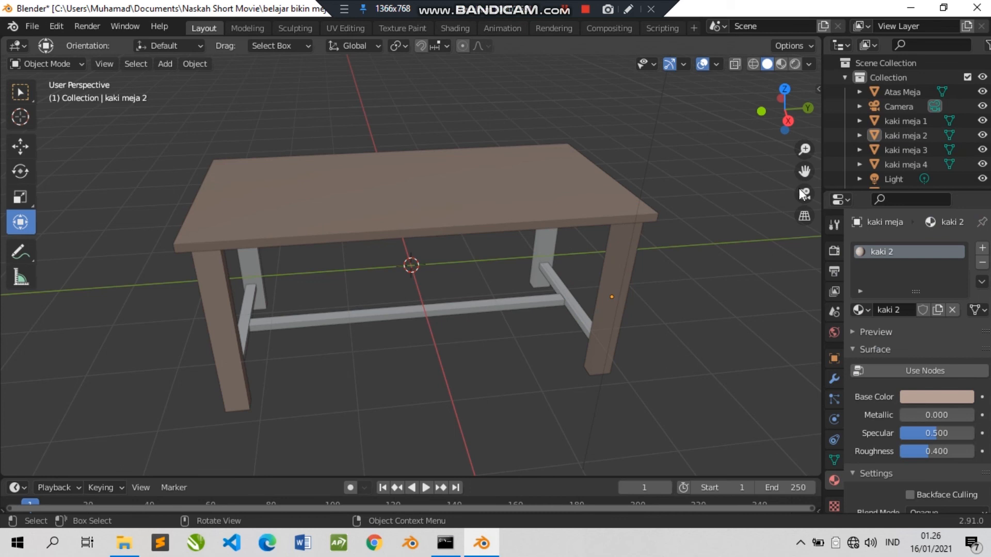
- Darken the base colour of material "kaki 1" on the leg "kaki meja 1" to about RGB 0.570, 0.430, 0.360
{"action": "left_click_drag", "start_coordinate": [784, 110], "coordinate": [701, 118]}
{"action": "left_click", "coordinate": [577, 237]}
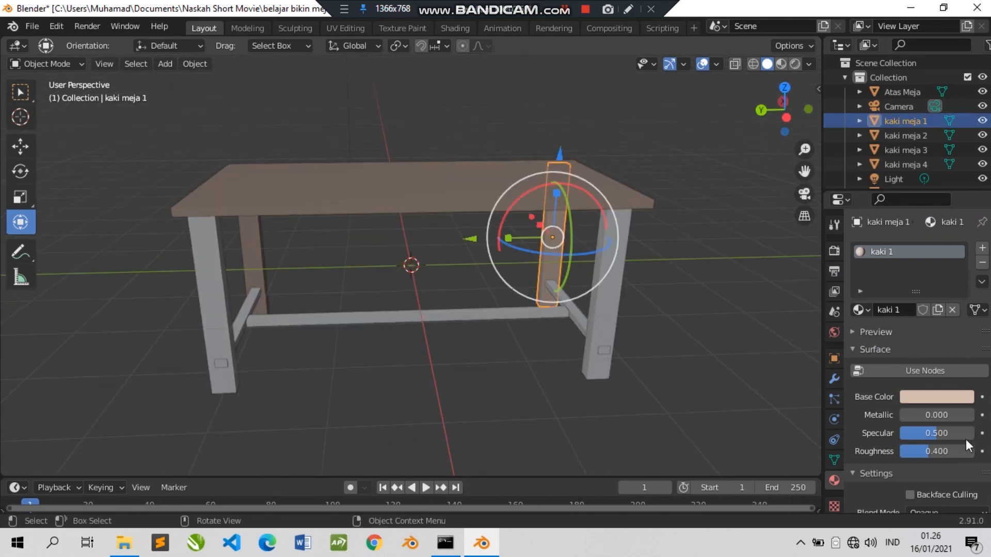
{"action": "left_click", "coordinate": [954, 393]}
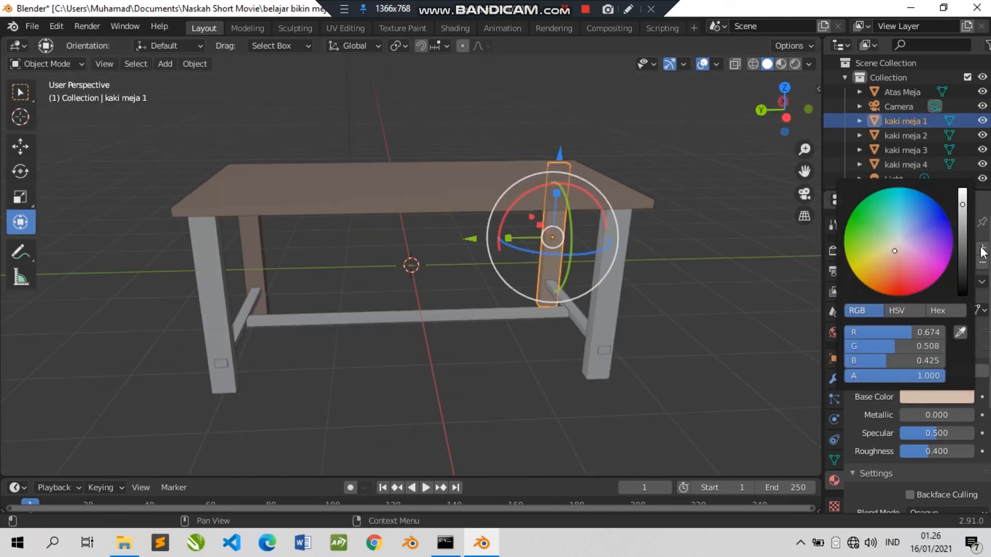
{"action": "left_click", "coordinate": [964, 211]}
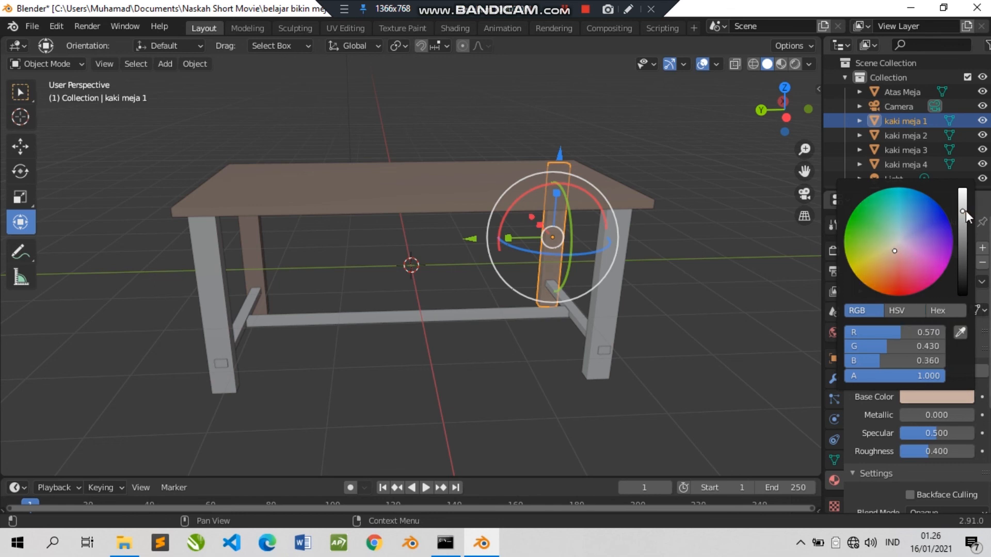
{"action": "left_click", "coordinate": [751, 324]}
- Darken the "kaki 1" base colour slightly further to match the tabletop, then deselect "kaki meja 1"
{"action": "left_click", "coordinate": [945, 399]}
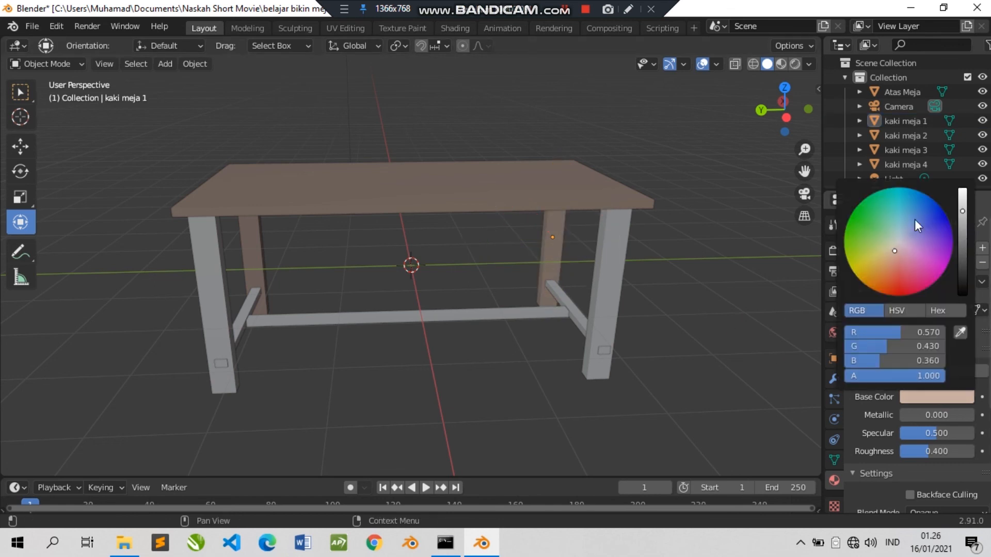
{"action": "left_click", "coordinate": [562, 222]}
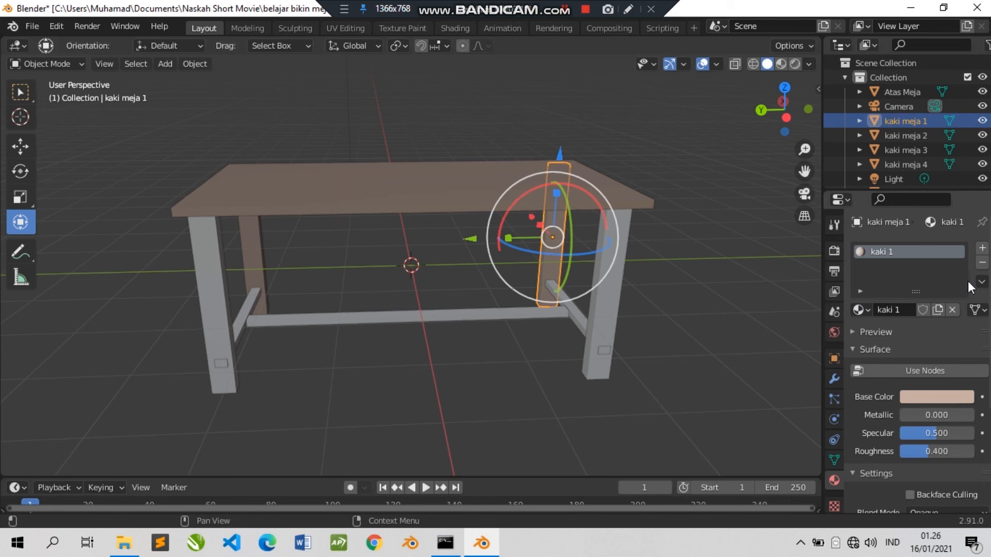
{"action": "left_click", "coordinate": [939, 398]}
{"action": "left_click", "coordinate": [649, 340]}
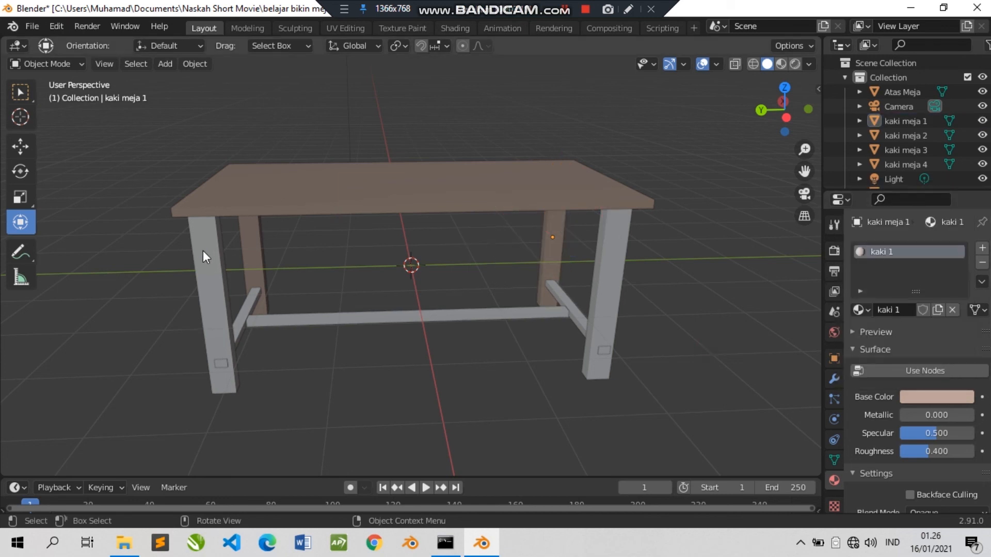
- Give the leg "kaki meja 3" a new material named "kaki 3" and turn off Use Nodes for it
{"action": "left_click", "coordinate": [205, 249]}
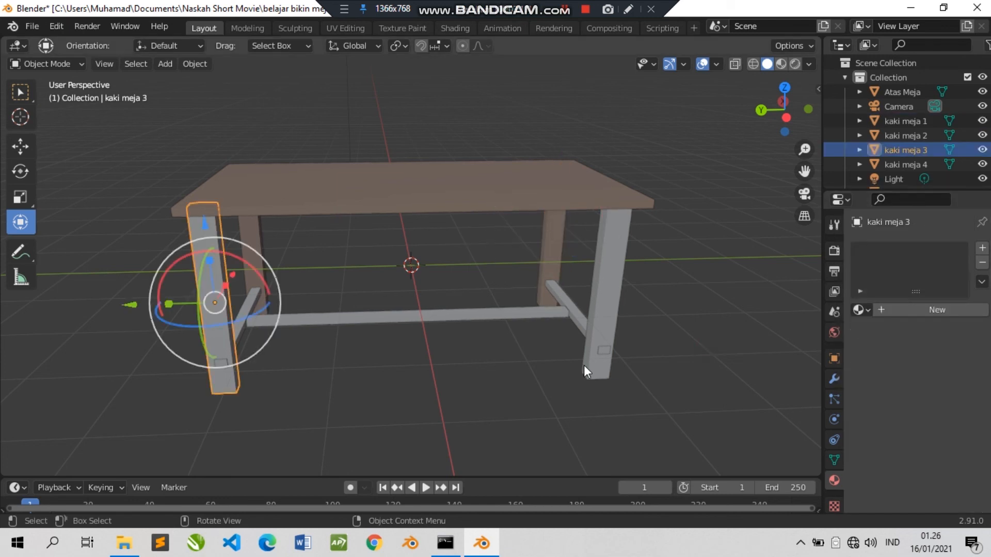
{"action": "left_click", "coordinate": [906, 313]}
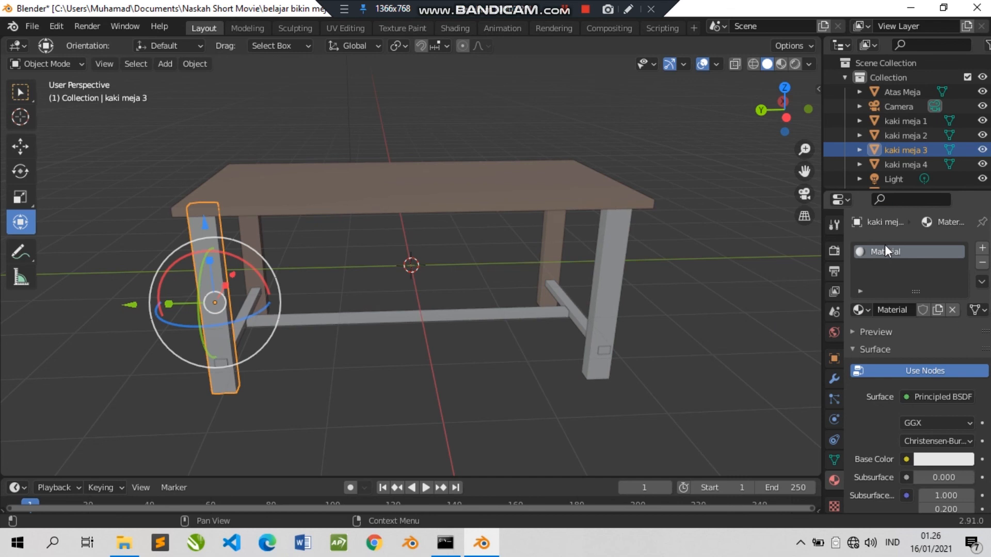
{"action": "double_click", "coordinate": [878, 309]}
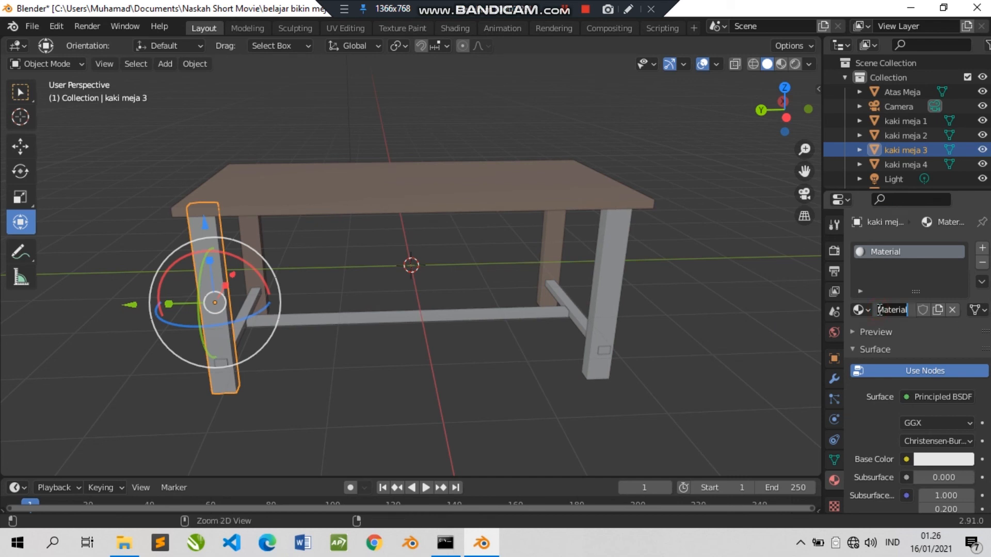
{"action": "type", "text": "kaki 3"}
{"action": "key", "text": "Return"}
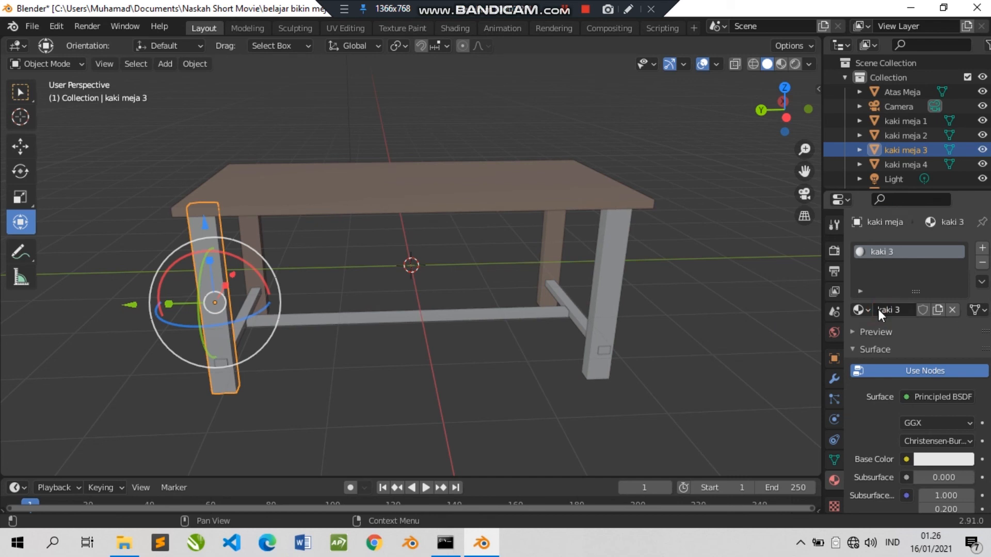
{"action": "left_click", "coordinate": [945, 371]}
- Sample the tabletop's displayed colour with the eyedropper as the base colour of material "kaki 3"
{"action": "left_click", "coordinate": [944, 391]}
{"action": "left_click", "coordinate": [944, 392]}
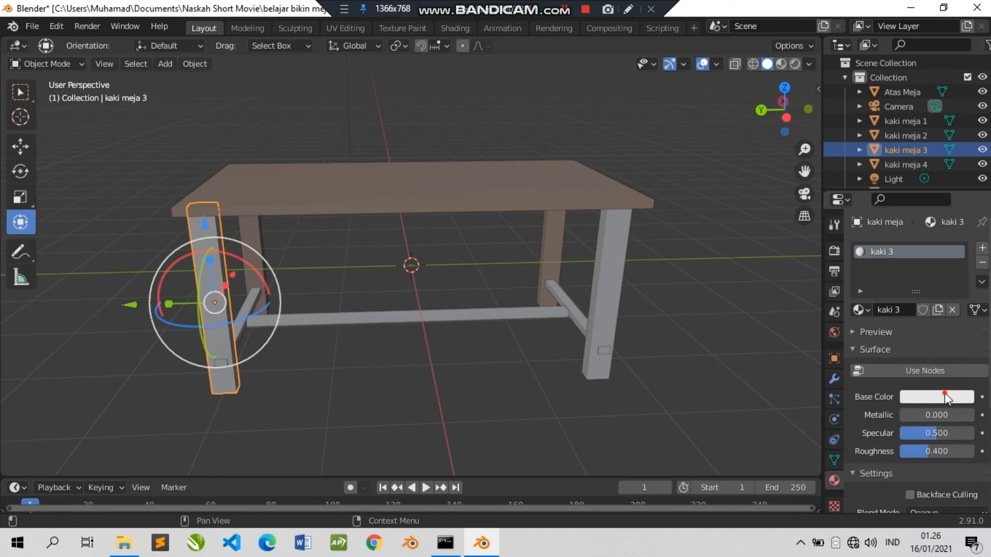
{"action": "left_click", "coordinate": [944, 392]}
{"action": "left_click", "coordinate": [959, 330]}
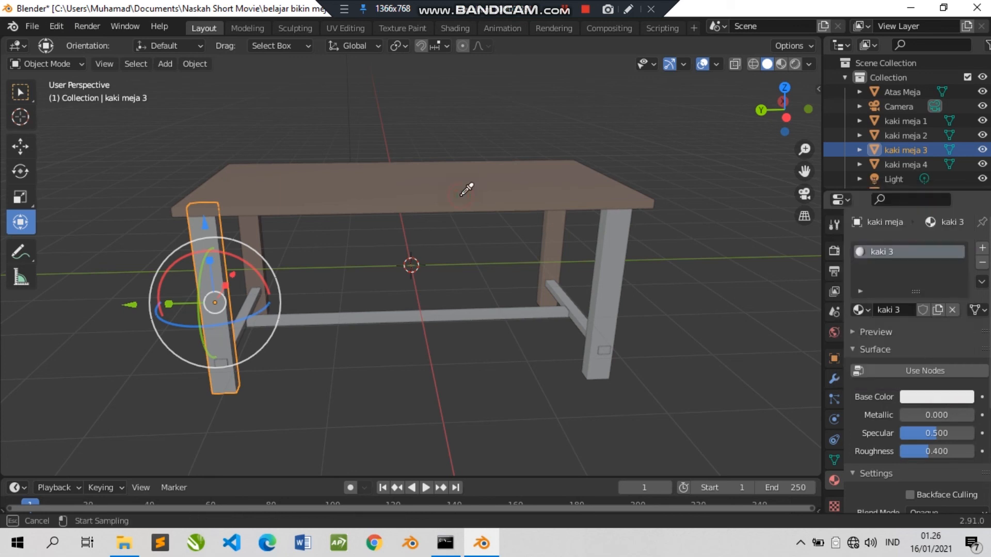
{"action": "left_click", "coordinate": [467, 189]}
- Brighten the "kaki 3" base colour until the leg matches the tabletop's light brown
{"action": "left_click", "coordinate": [952, 396]}
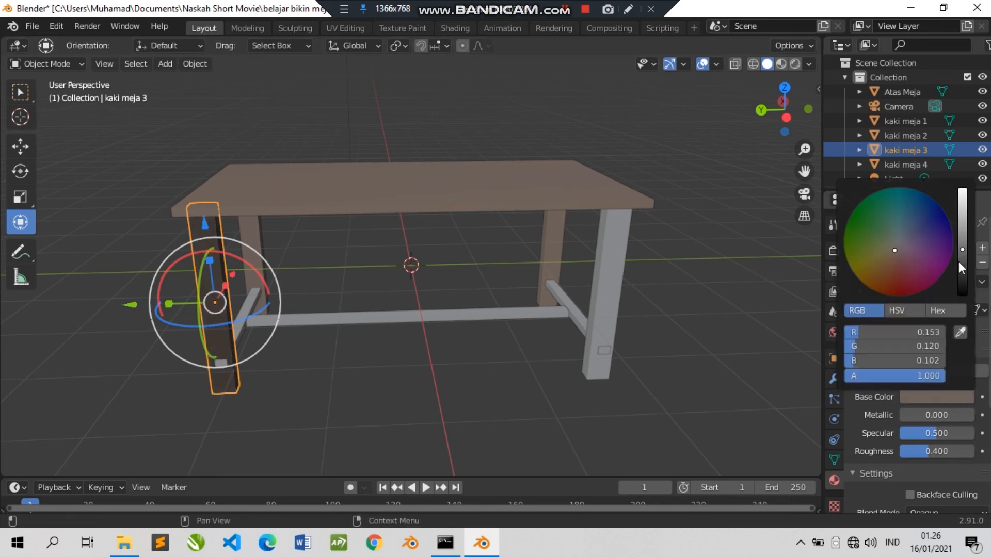
{"action": "left_click_drag", "start_coordinate": [961, 232], "coordinate": [961, 223]}
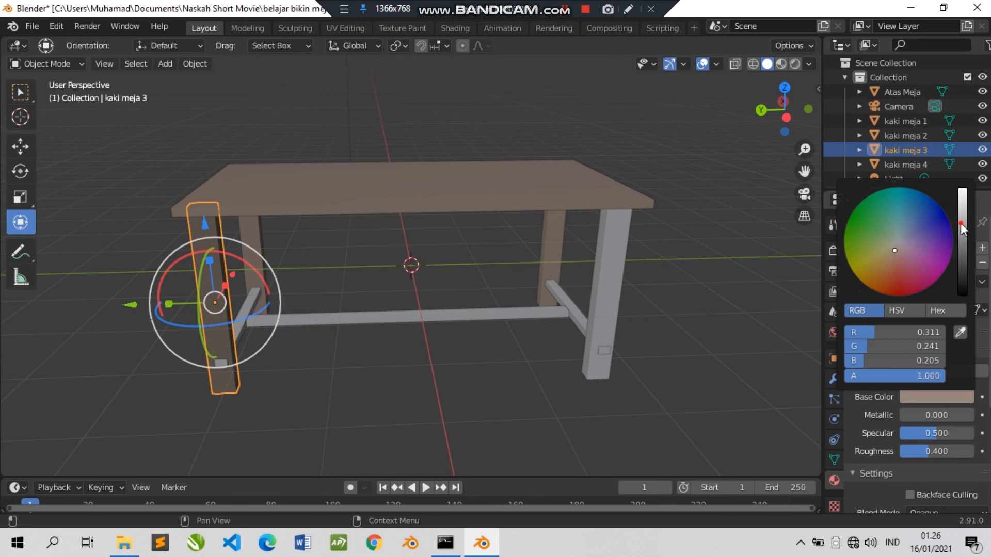
{"action": "left_click", "coordinate": [961, 223]}
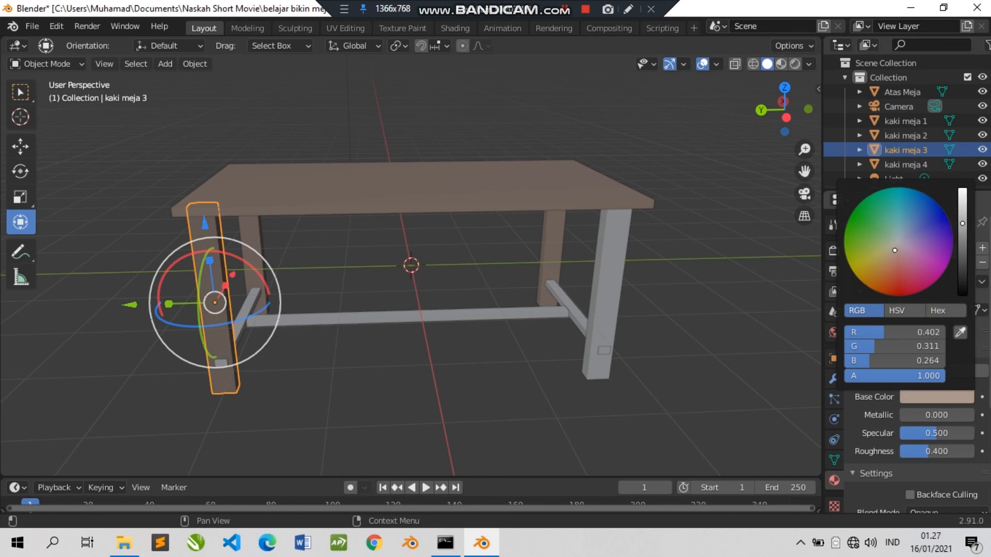
{"action": "left_click", "coordinate": [937, 396]}
{"action": "left_click", "coordinate": [961, 215]}
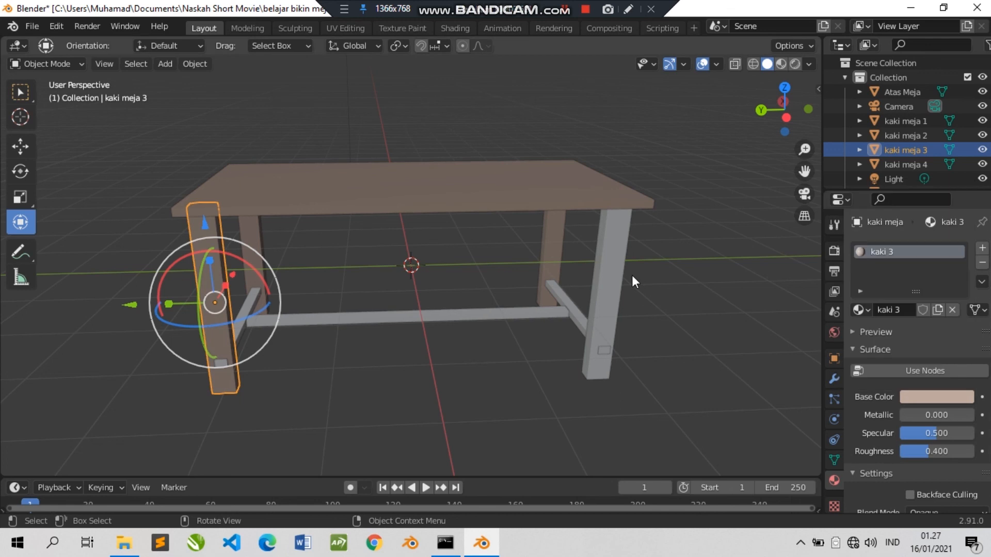
- Give the leg "kaki meja 4" a new material named "kaki 4" and turn off Use Nodes for it
{"action": "left_click", "coordinate": [617, 269]}
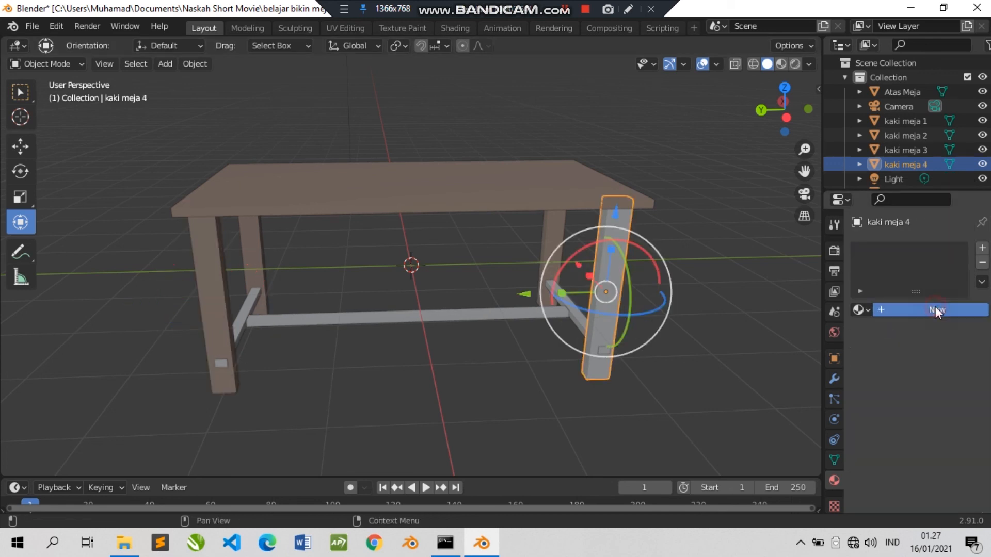
{"action": "left_click", "coordinate": [916, 310]}
{"action": "double_click", "coordinate": [902, 310]}
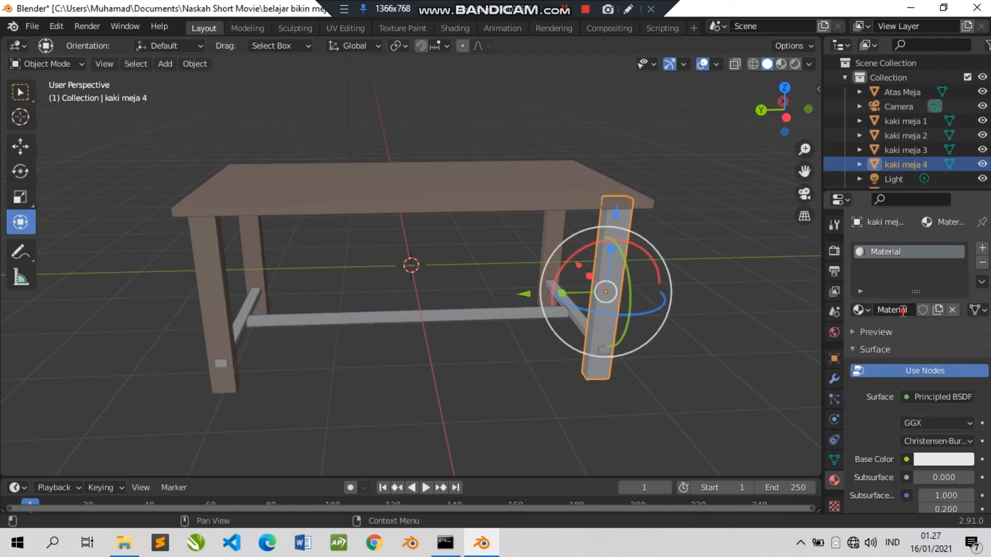
{"action": "type", "text": "kaki 4"}
{"action": "key", "text": "Return"}
{"action": "left_click", "coordinate": [937, 371]}
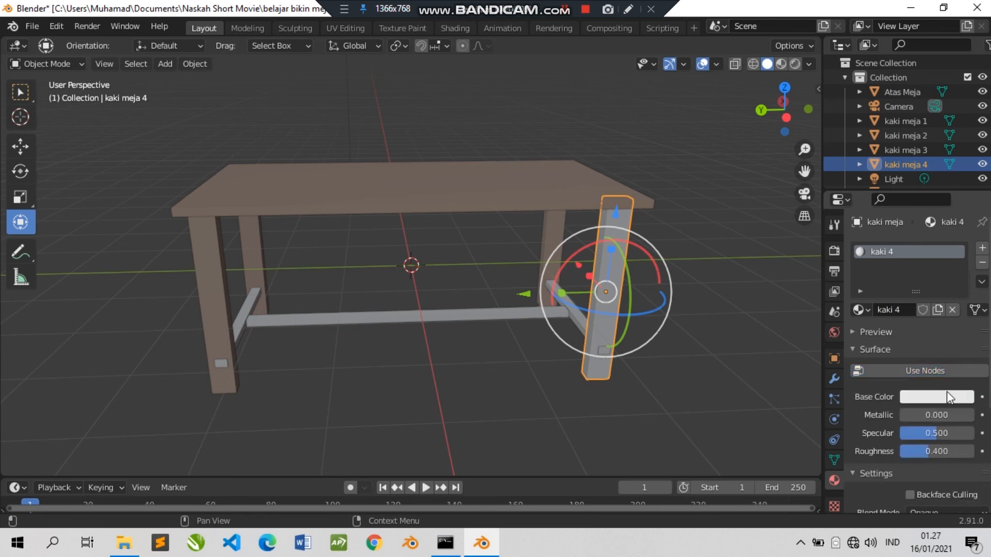
- Sample the tabletop's colour as the "kaki 4" base colour, brighten it to about RGB 0.420, 0.317, 0.275, and deselect the leg
{"action": "left_click", "coordinate": [919, 398]}
{"action": "left_click", "coordinate": [939, 396]}
{"action": "left_click", "coordinate": [960, 332]}
{"action": "left_click", "coordinate": [951, 396]}
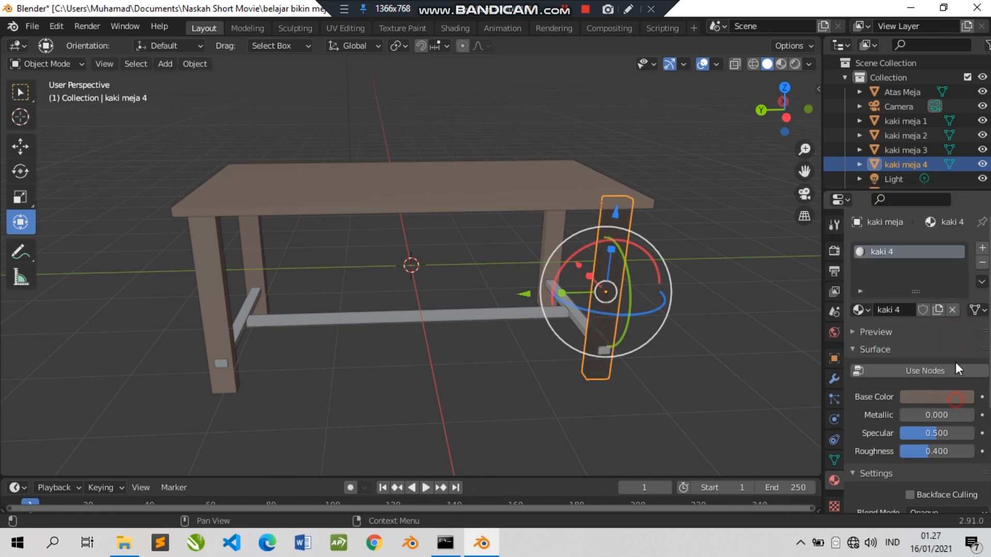
{"action": "left_click_drag", "start_coordinate": [962, 249], "coordinate": [961, 222]}
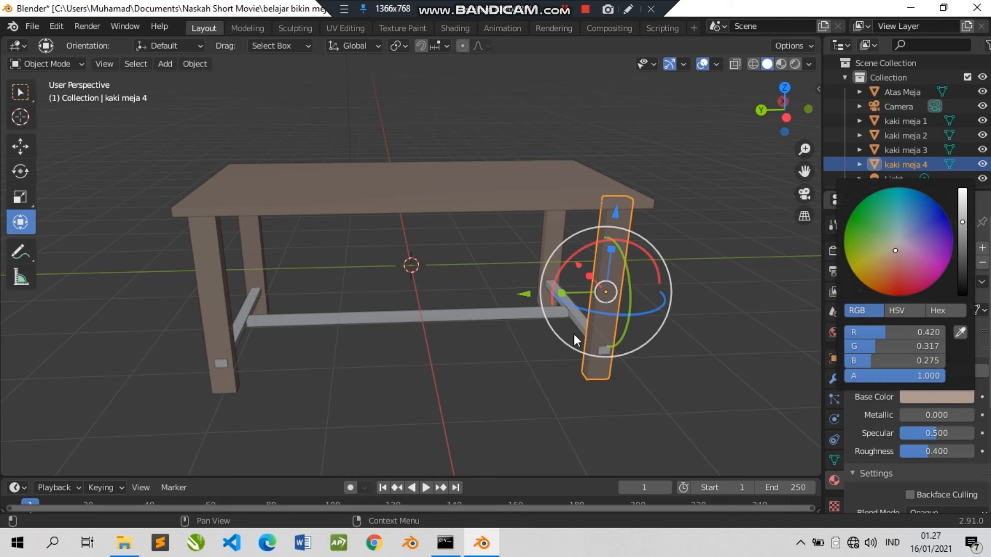
{"action": "left_click", "coordinate": [460, 354]}
- Nudge the support bars "tumpuan kaki 1 dan 4" and "tumpuan kaki 2 dan 3" slightly along the positive X axis to centre them between the legs
{"action": "left_click", "coordinate": [582, 313]}
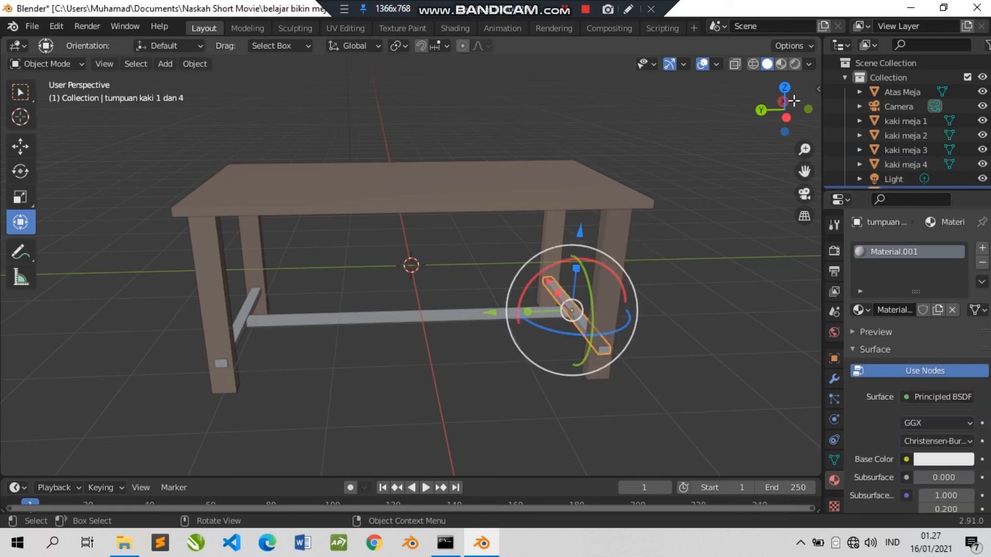
{"action": "left_click_drag", "start_coordinate": [784, 110], "coordinate": [769, 113]}
{"action": "left_click_drag", "start_coordinate": [764, 348], "coordinate": [623, 327]}
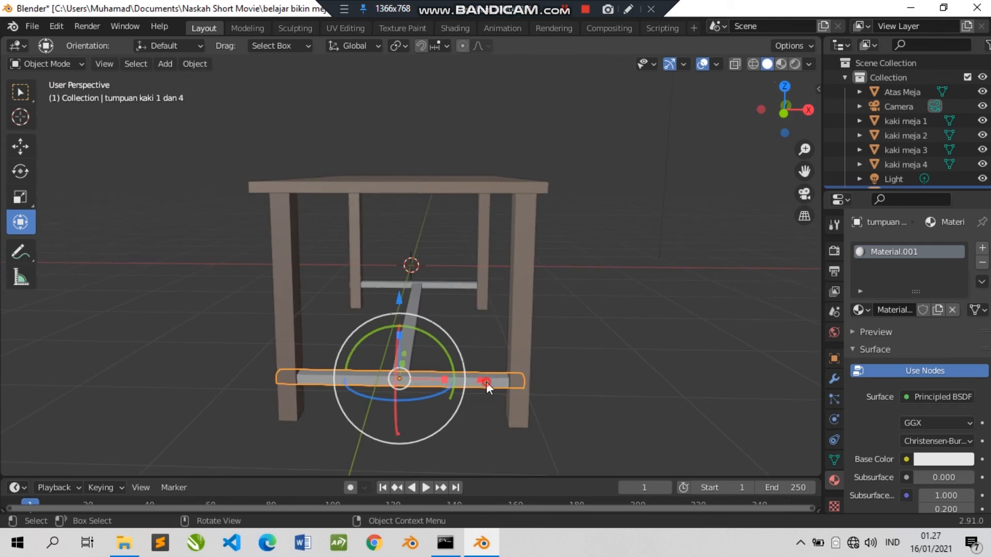
{"action": "left_click_drag", "start_coordinate": [488, 381], "coordinate": [491, 383]}
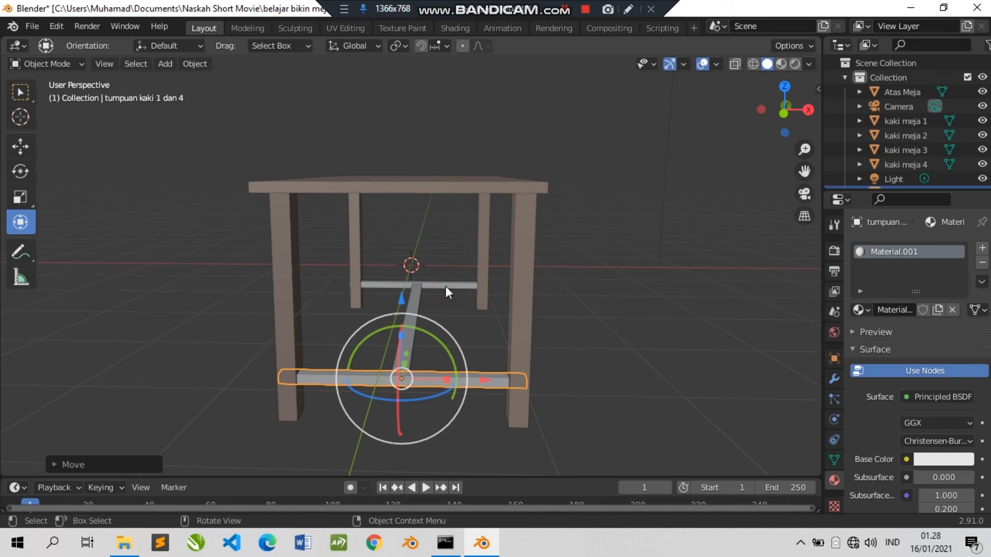
{"action": "left_click", "coordinate": [445, 286]}
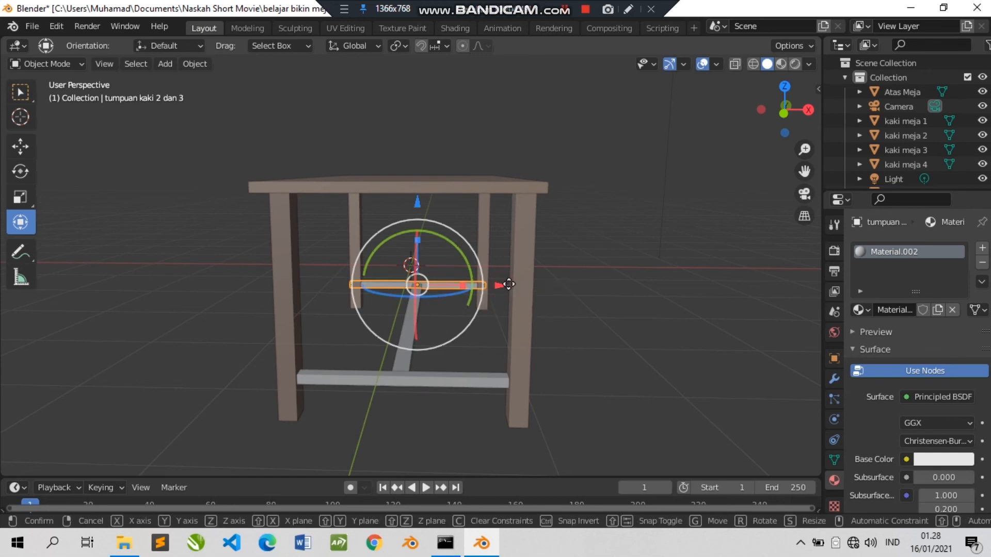
{"action": "left_click_drag", "start_coordinate": [503, 284], "coordinate": [504, 285]}
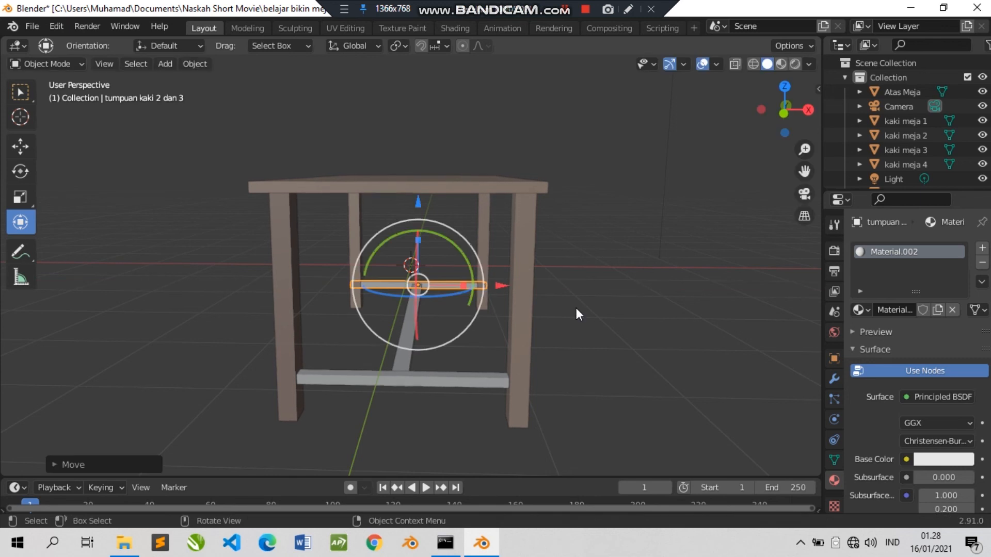
- Rename the material of the support bar "tumpuan kaki 1 dan 4" to "tumpuan kaki 1 dan 4" and turn off Use Nodes for it
{"action": "left_click", "coordinate": [463, 383]}
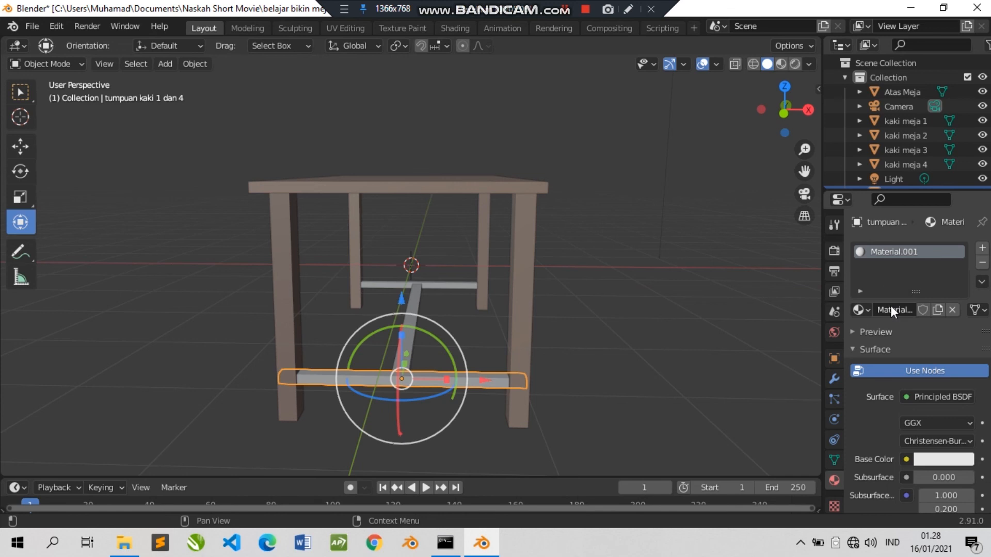
{"action": "type", "text": "tumpuan kaki 1 dan 4"}
{"action": "key", "text": "Return"}
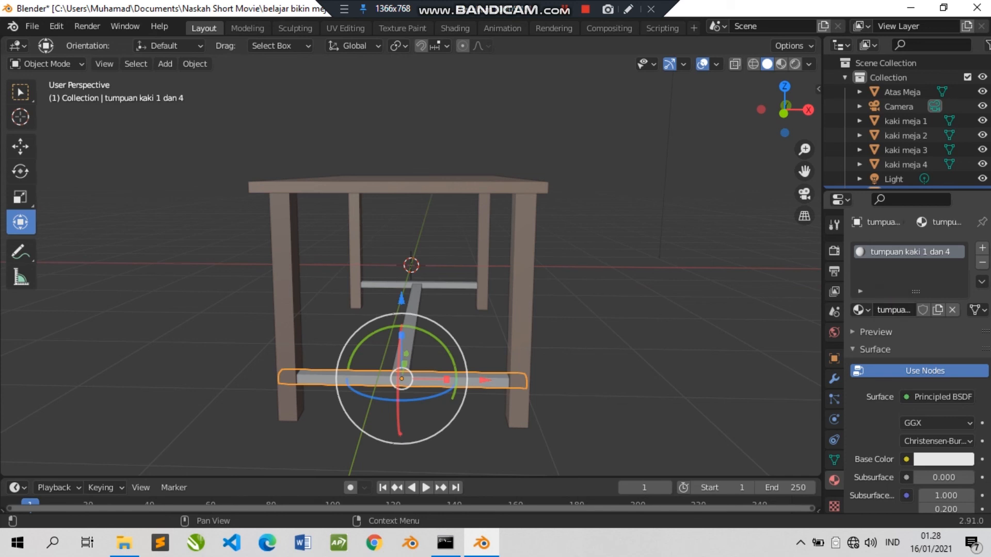
{"action": "left_click", "coordinate": [909, 375]}
- Sample the table leg's brown as the "tumpuan kaki 1 dan 4" base colour, brighten it to match the legs, and save the file
{"action": "left_click", "coordinate": [924, 394]}
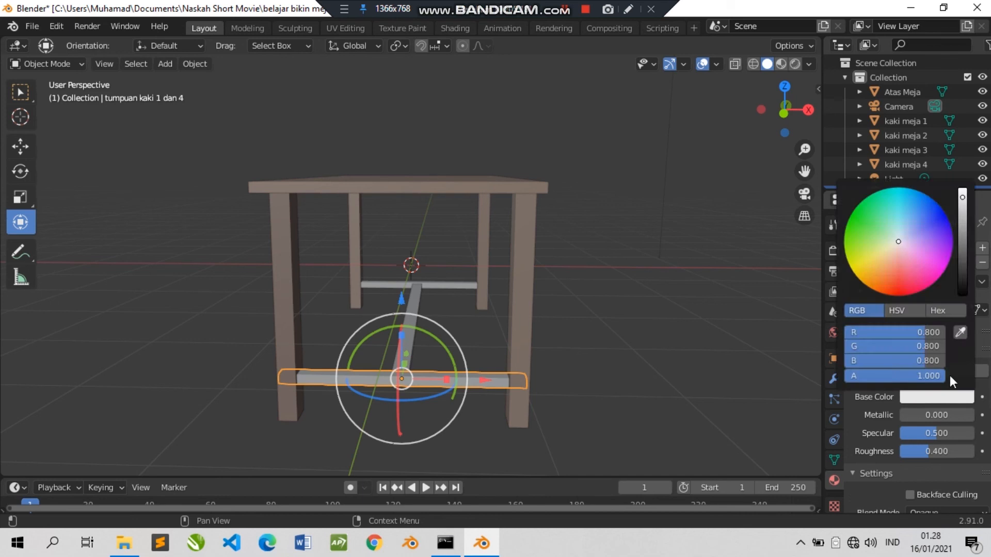
{"action": "left_click", "coordinate": [961, 333]}
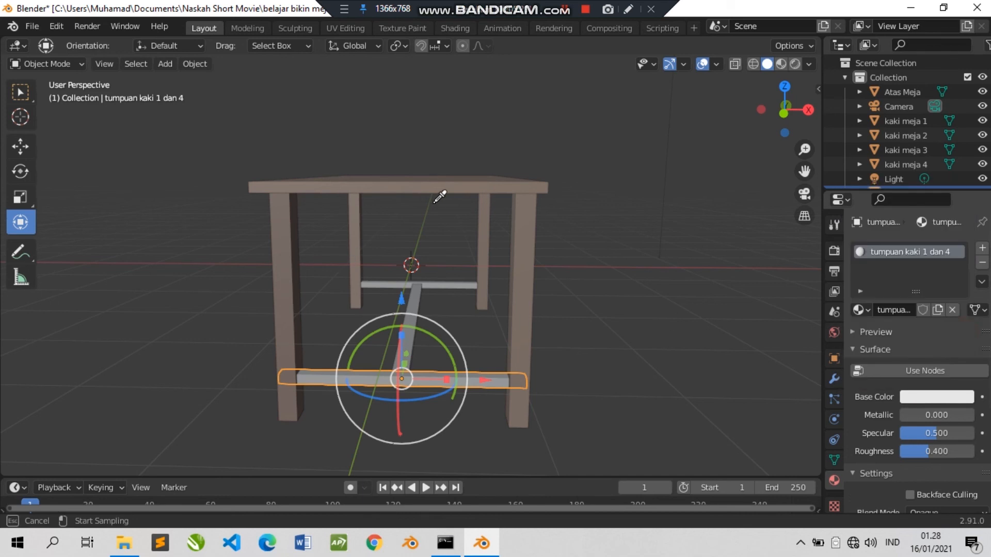
{"action": "left_click", "coordinate": [522, 264]}
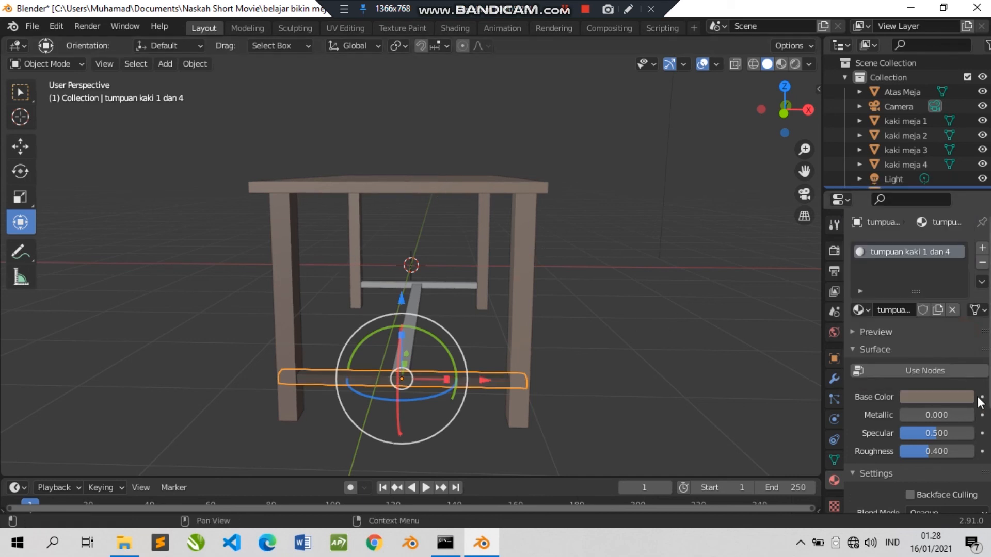
{"action": "left_click", "coordinate": [969, 398]}
{"action": "left_click", "coordinate": [962, 220]}
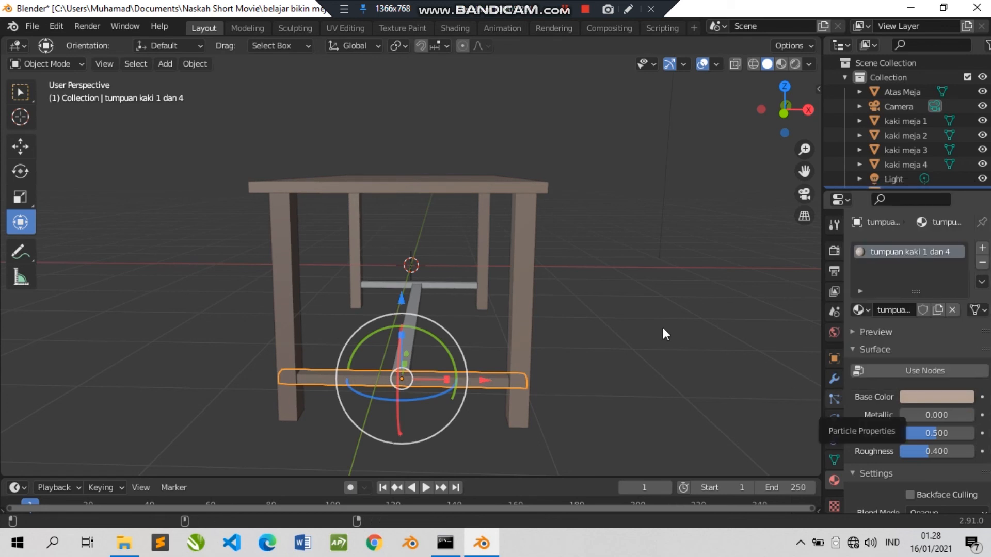
{"action": "key", "text": "ctrl+s"}
- Rename the middle support bar's material to "tumpuan kaki tengah" and turn off Use Nodes for it
{"action": "left_click", "coordinate": [414, 298]}
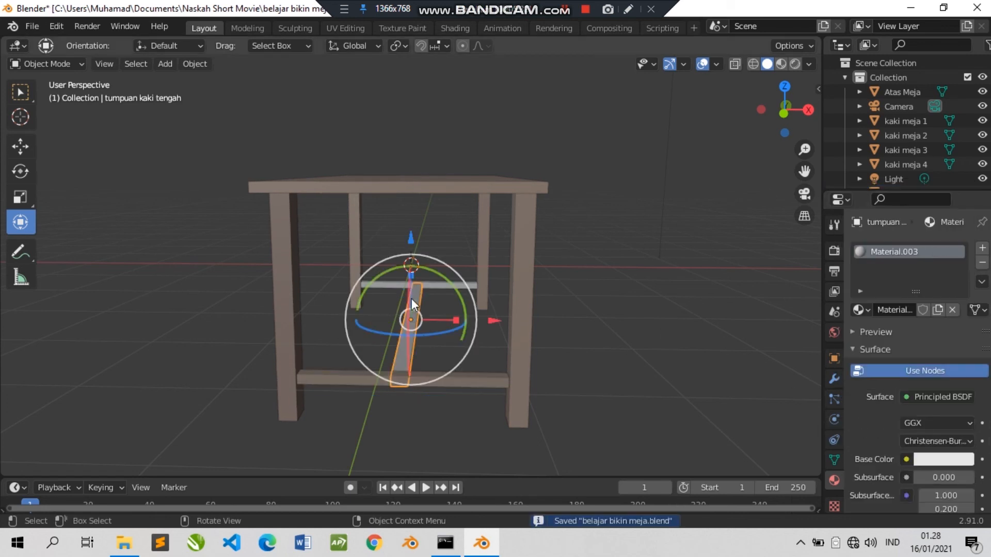
{"action": "left_click", "coordinate": [888, 308]}
{"action": "type", "text": "tumpuan kaki tengah"}
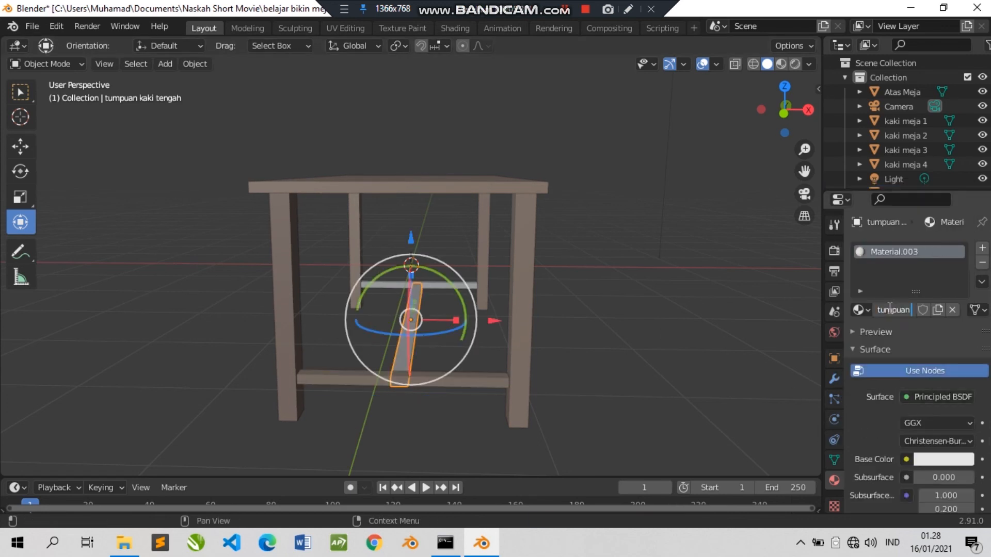
{"action": "key", "text": "Return"}
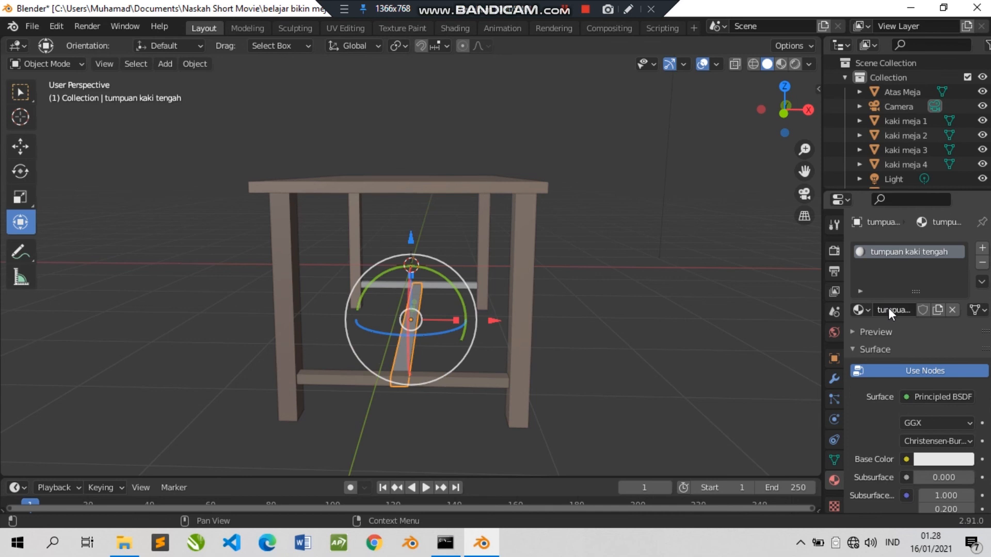
{"action": "left_click", "coordinate": [923, 371]}
- Sample the table leg's brown as the "tumpuan kaki tengah" base colour and brighten it to about RGB 0.429, 0.334, 0.282
{"action": "left_click", "coordinate": [917, 396]}
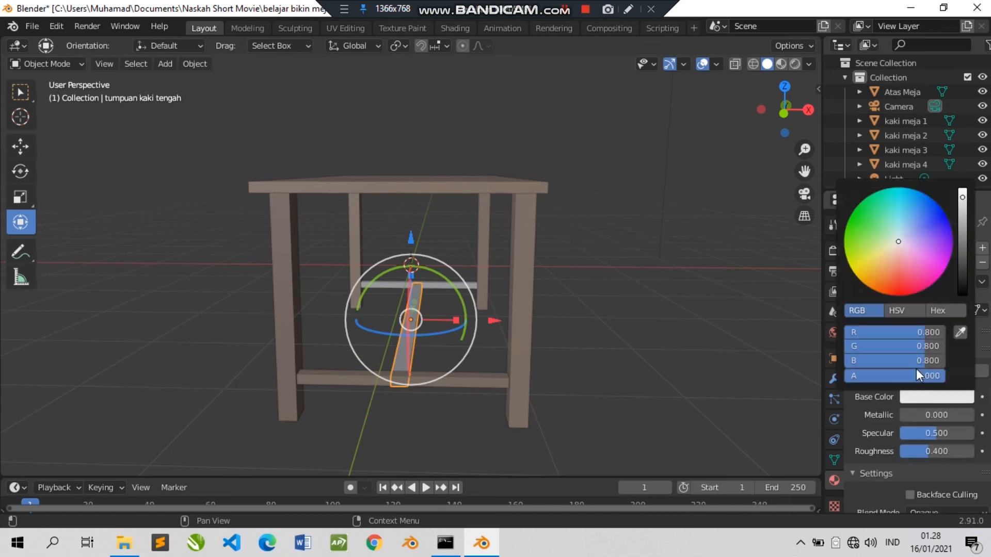
{"action": "left_click", "coordinate": [960, 332]}
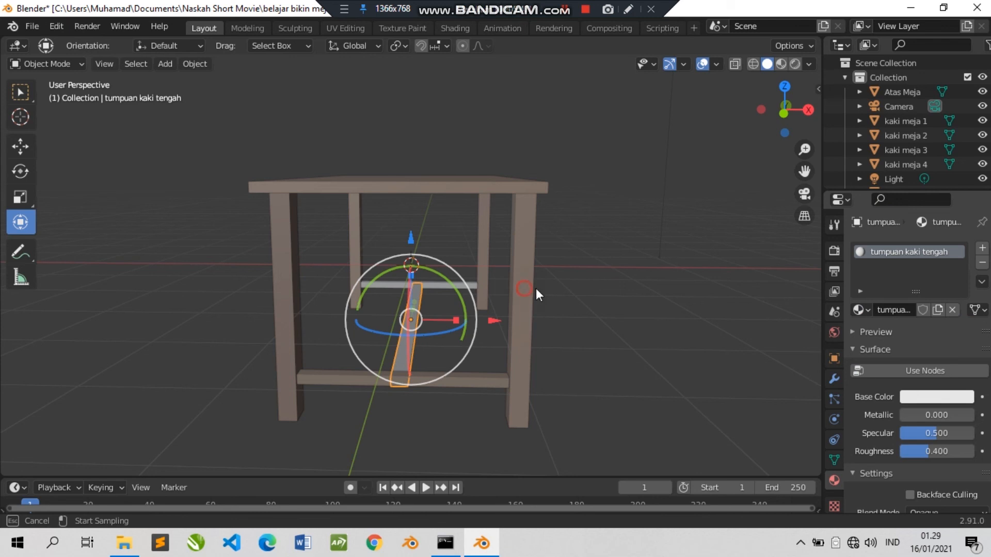
{"action": "left_click", "coordinate": [522, 289]}
{"action": "left_click", "coordinate": [951, 397]}
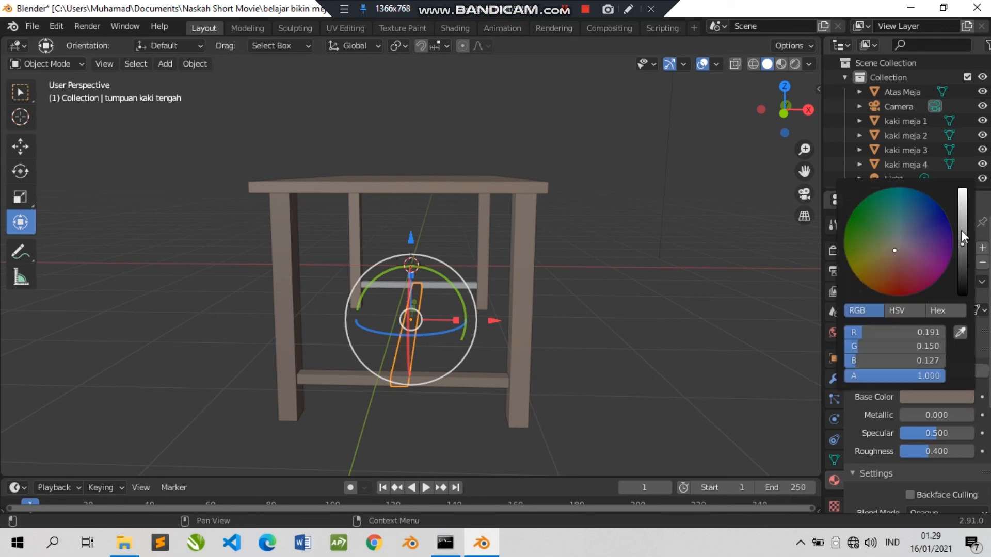
{"action": "left_click_drag", "start_coordinate": [960, 230], "coordinate": [961, 221]}
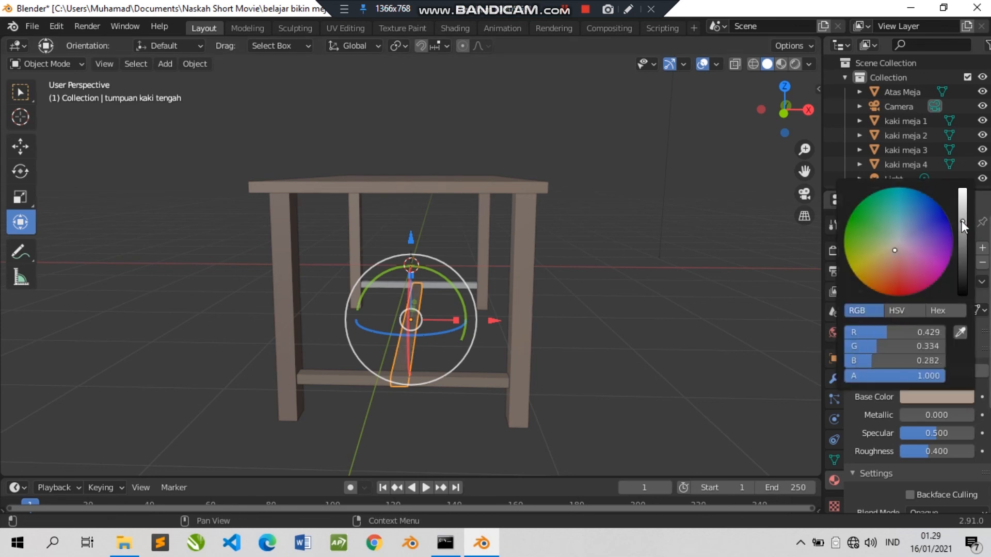
- Rename the far support bar's material to "tumpuan kaki 2 dan 3" and turn off Use Nodes for it
{"action": "left_click", "coordinate": [471, 290]}
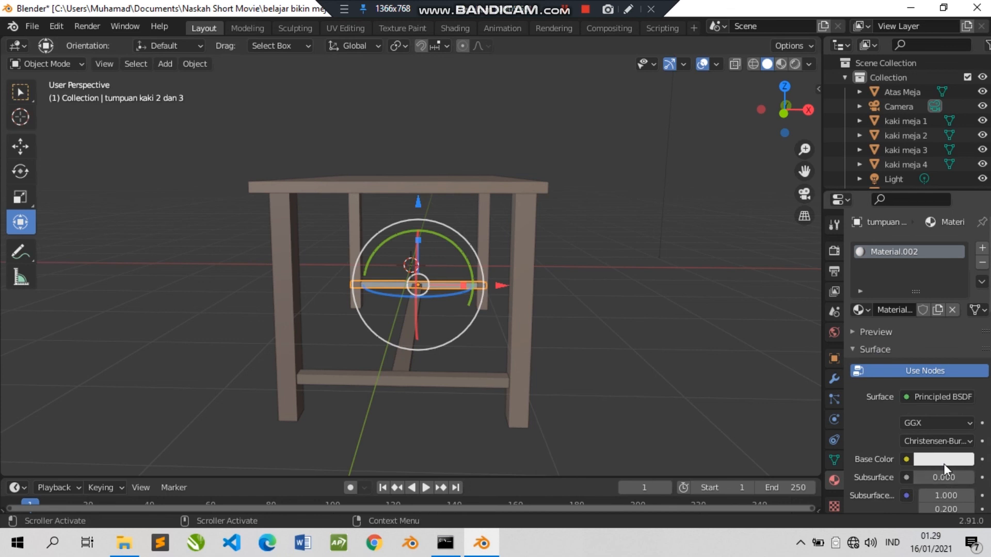
{"action": "left_click", "coordinate": [887, 311]}
{"action": "type", "text": "kaki"}
{"action": "key", "text": "BackSpace"}
{"action": "key", "text": "BackSpace"}
{"action": "key", "text": "BackSpace"}
{"action": "key", "text": "BackSpace"}
{"action": "type", "text": "tumpuan kaki 2 dan 3"}
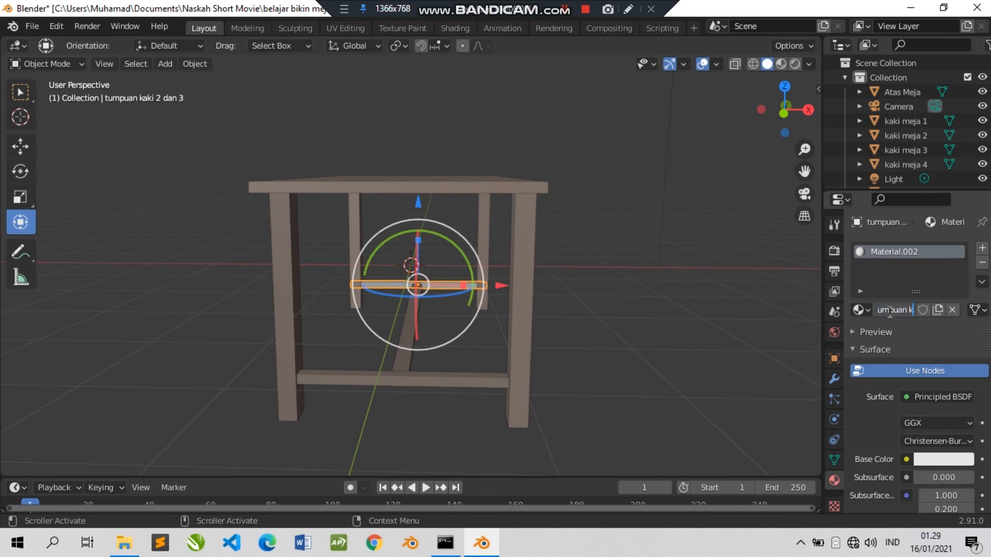
{"action": "key", "text": "Return"}
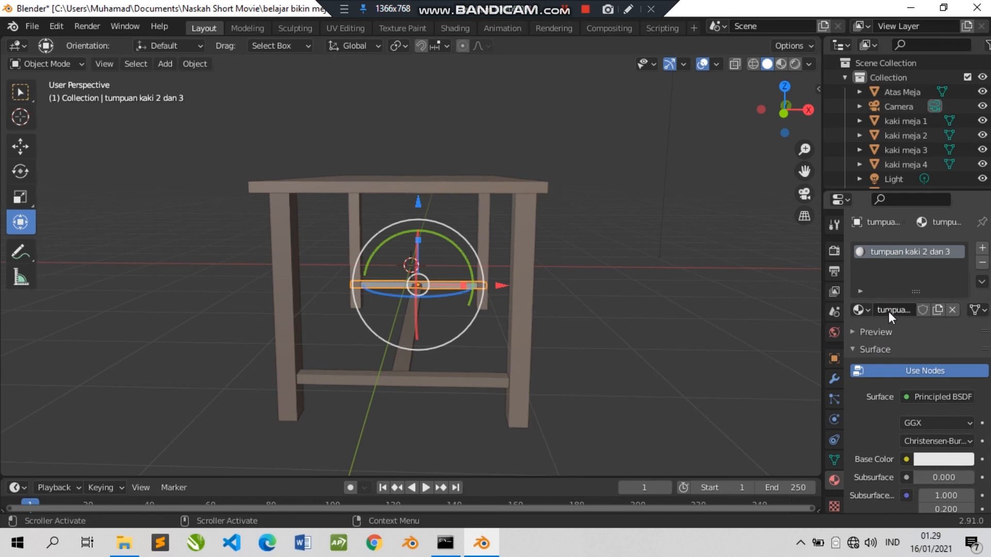
{"action": "left_click", "coordinate": [909, 366]}
- Sample the leg's brown as the "tumpuan kaki 2 dan 3" base colour, brighten it to about RGB 0.334, 0.266, 0.226, and save the file
{"action": "left_click", "coordinate": [915, 395]}
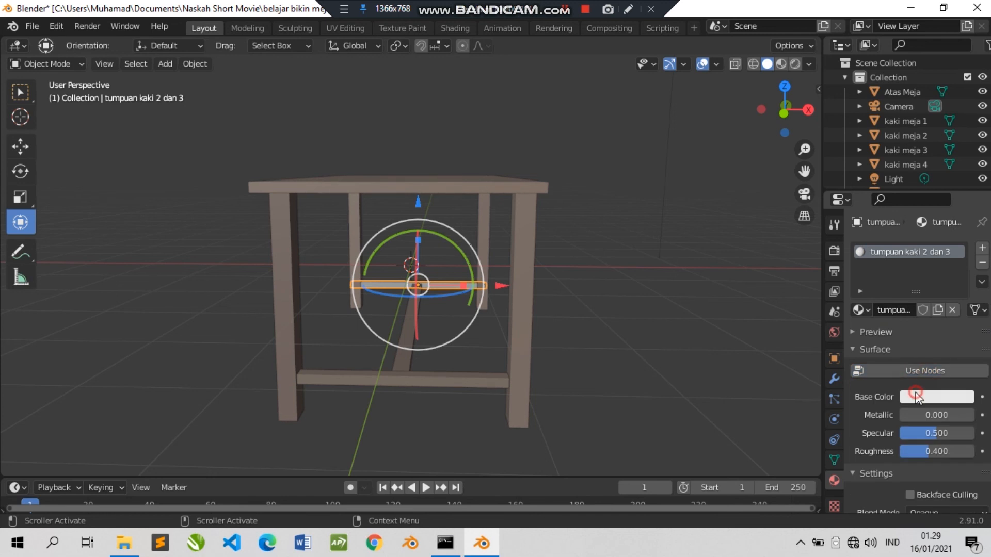
{"action": "left_click", "coordinate": [962, 332]}
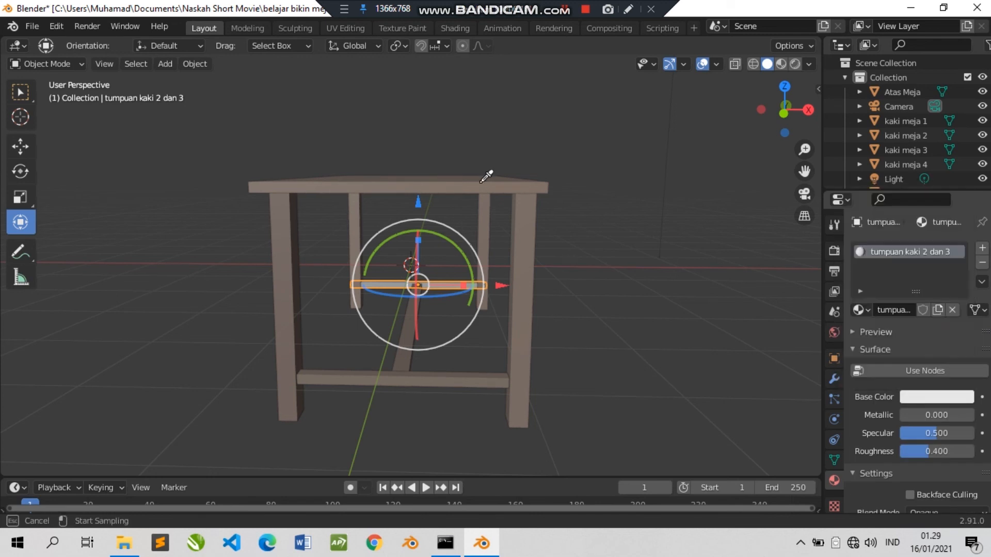
{"action": "left_click", "coordinate": [521, 309]}
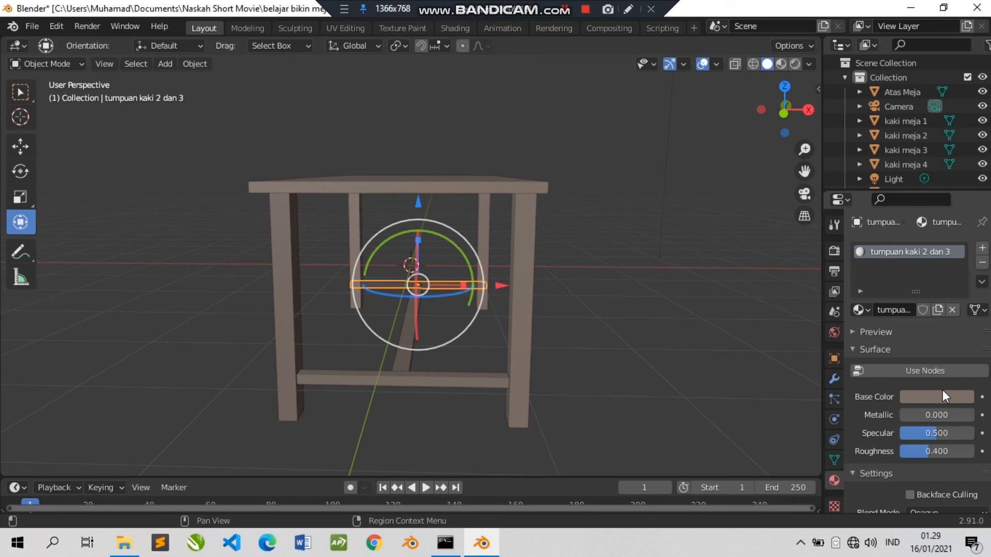
{"action": "left_click", "coordinate": [942, 390]}
{"action": "left_click_drag", "start_coordinate": [960, 245], "coordinate": [961, 230]}
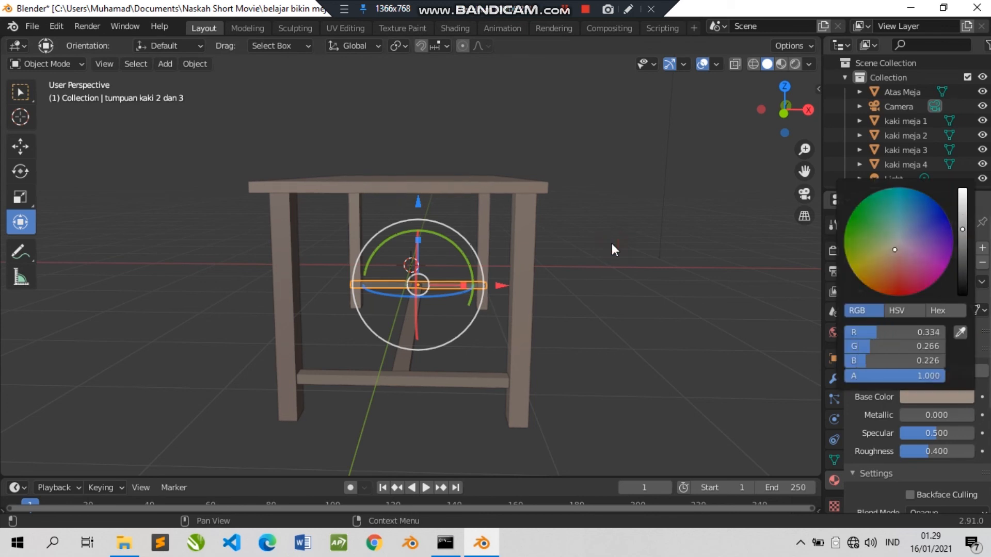
{"action": "key", "text": "ctrl+s"}
- Deselect all table parts and render a still image of the finished table
{"action": "left_click_drag", "start_coordinate": [763, 113], "coordinate": [763, 113]}
{"action": "left_click", "coordinate": [555, 261]}
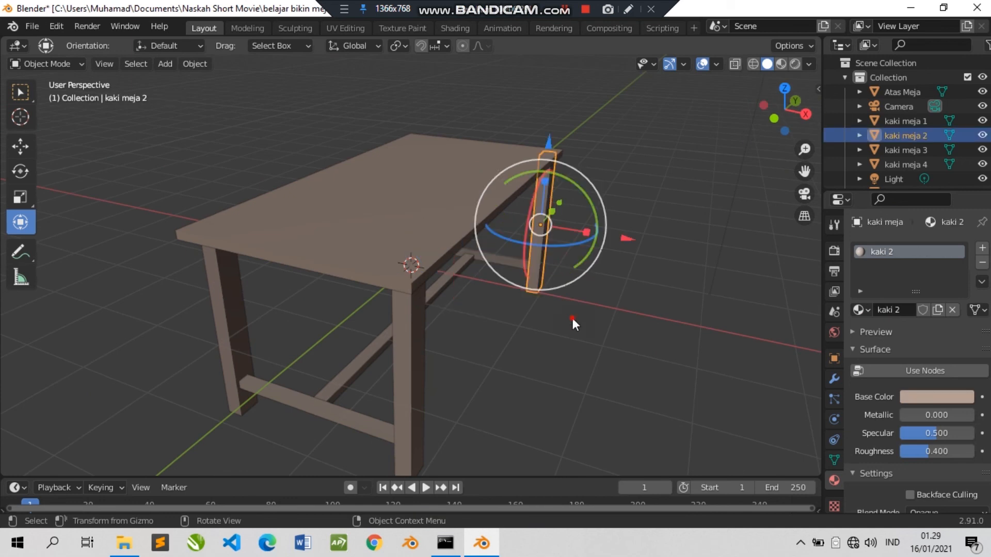
{"action": "left_click", "coordinate": [571, 318]}
{"action": "left_click", "coordinate": [97, 33]}
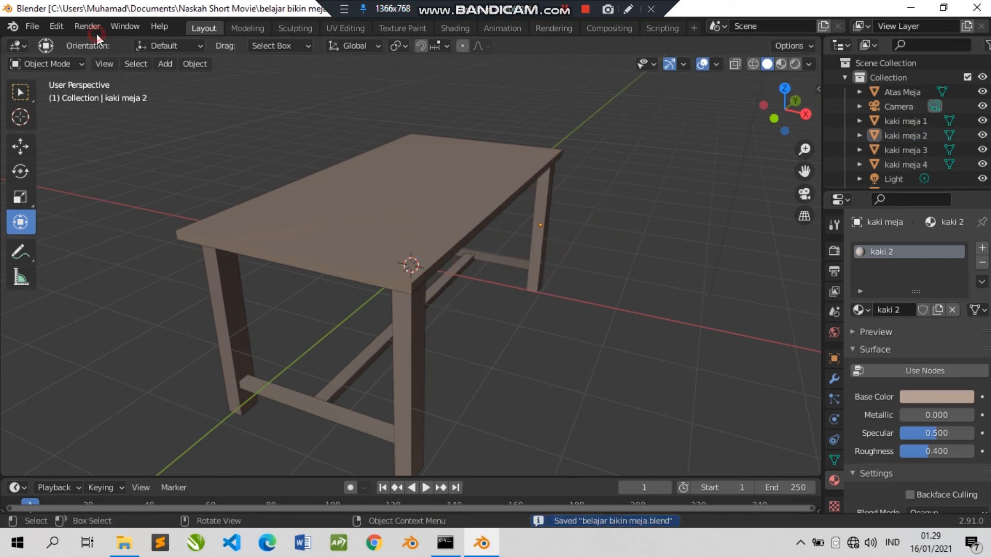
{"action": "left_click", "coordinate": [95, 25]}
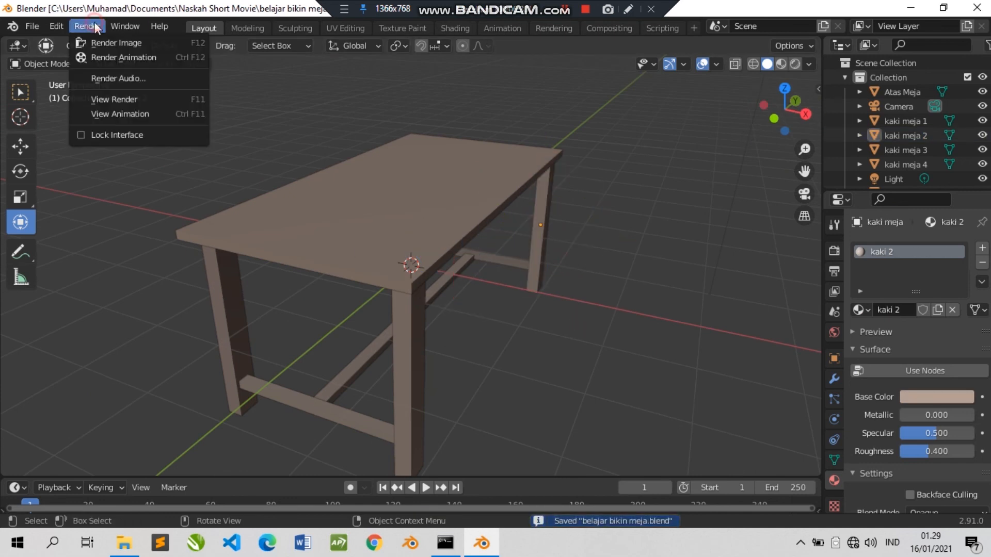
{"action": "left_click", "coordinate": [105, 48]}
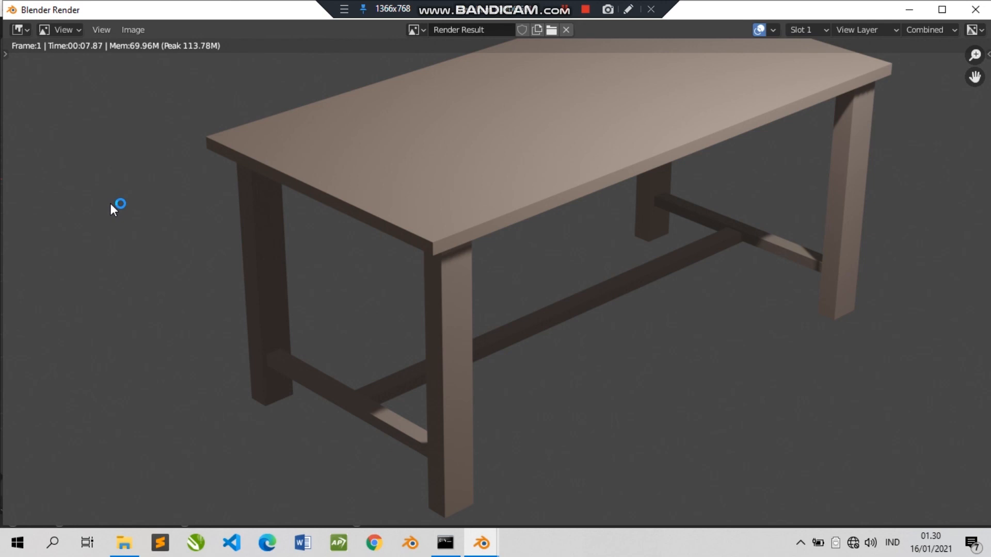
{"action": "scroll", "coordinate": [535, 193], "scroll_direction": "down", "scroll_amount": 4}
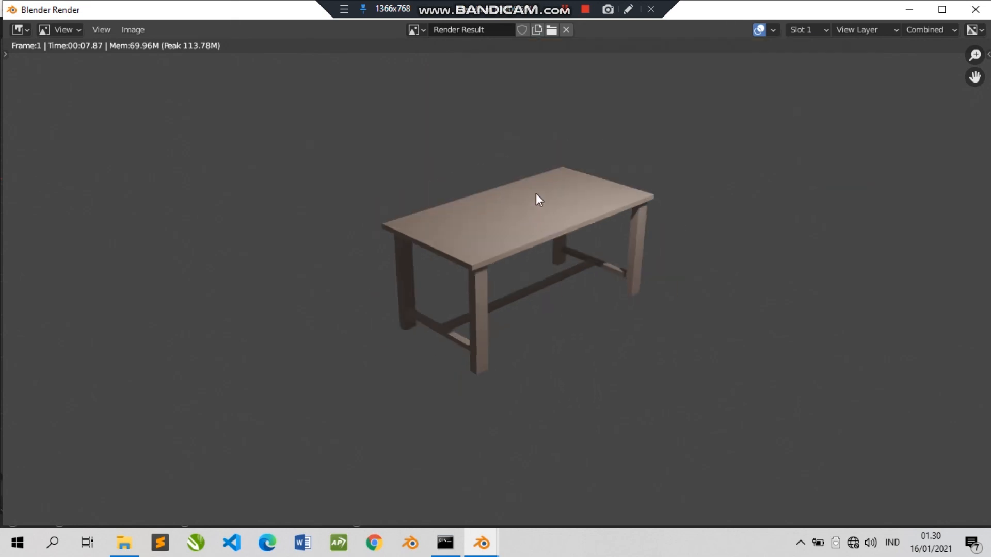
{"action": "scroll", "coordinate": [676, 163], "scroll_direction": "up", "scroll_amount": 2}
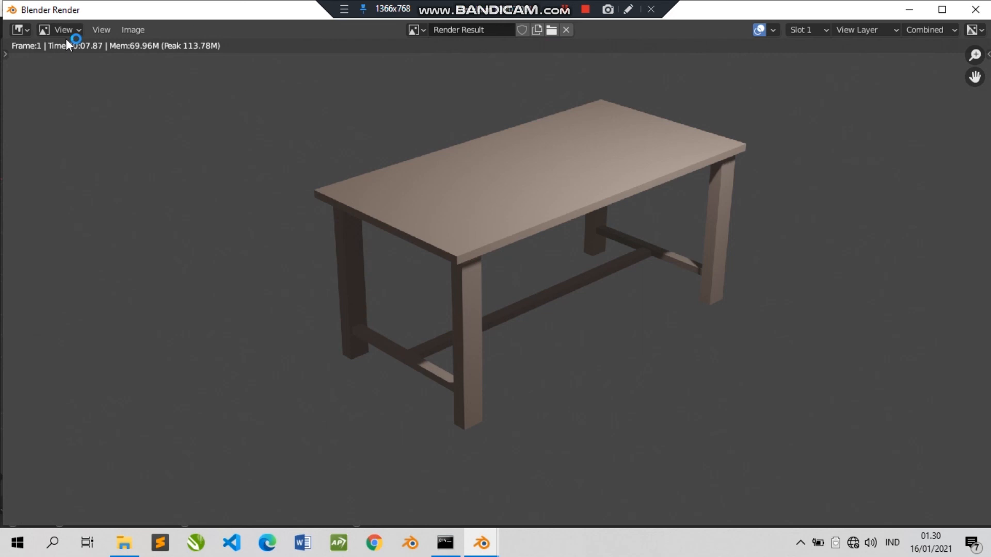
- Start saving the rendered image as a PNG and name the file "belajar meja"
{"action": "left_click", "coordinate": [126, 30]}
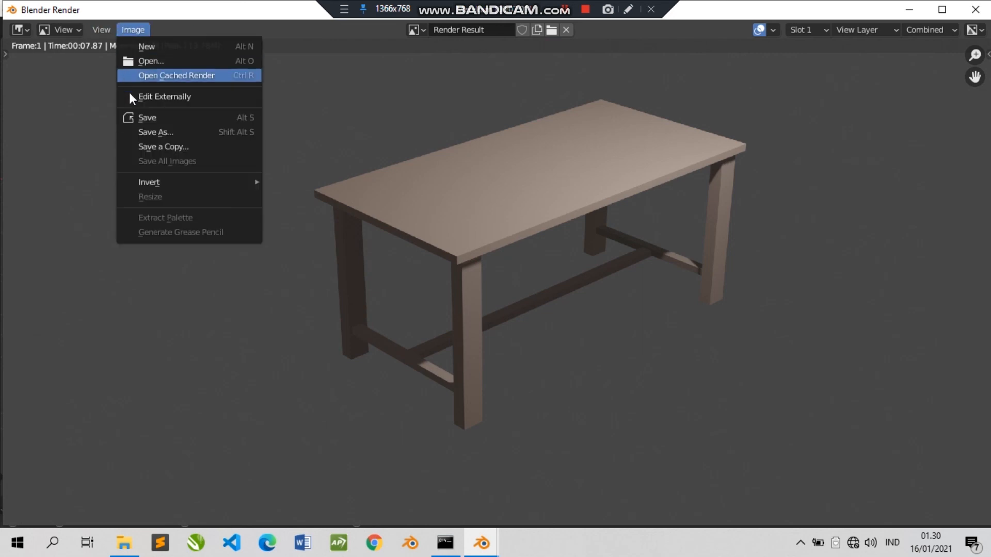
{"action": "left_click", "coordinate": [139, 121]}
{"action": "left_click", "coordinate": [316, 494]}
{"action": "left_click", "coordinate": [314, 494]}
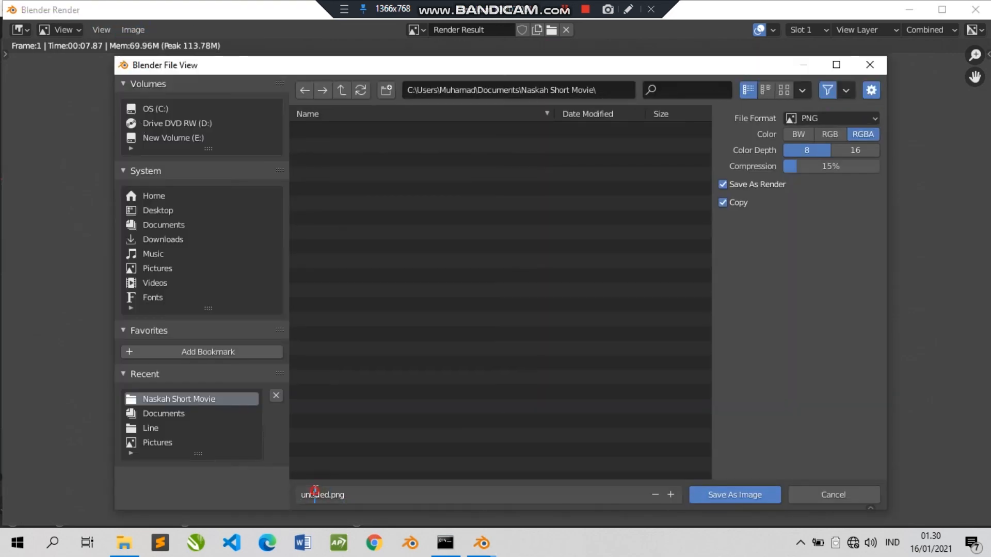
{"action": "key", "text": "BackSpace"}
{"action": "key", "text": "BackSpace"}
{"action": "key", "text": "BackSpace"}
{"action": "key", "text": "Delete"}
{"action": "key", "text": "Delete"}
{"action": "key", "text": "Delete"}
{"action": "key", "text": "Delete"}
{"action": "key", "text": "Delete"}
{"action": "type", "text": "belajar meja"}
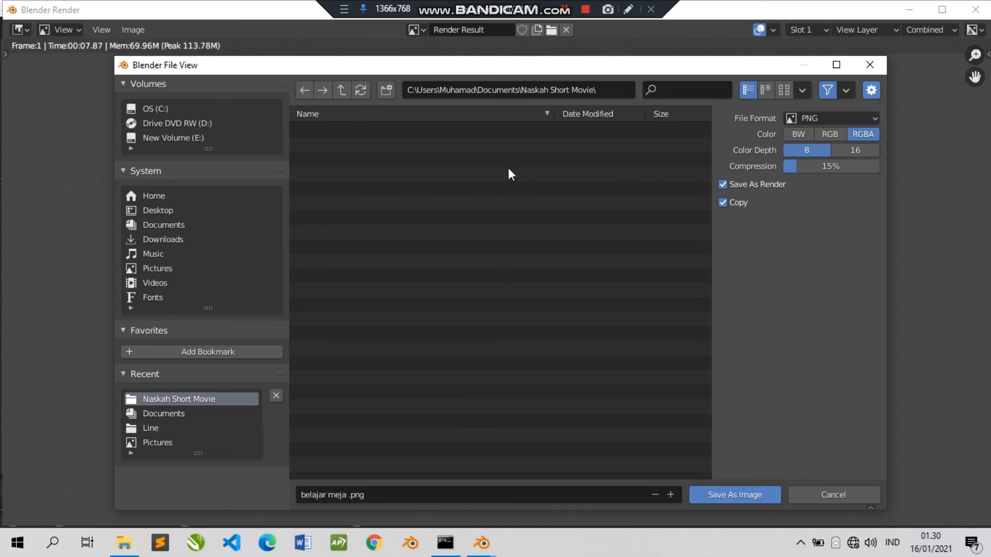
- Create a new folder inside "Naskah Short Movie" and go up to the Documents folder
{"action": "left_click", "coordinate": [387, 91]}
{"action": "left_click", "coordinate": [515, 92]}
{"action": "left_click", "coordinate": [426, 91]}
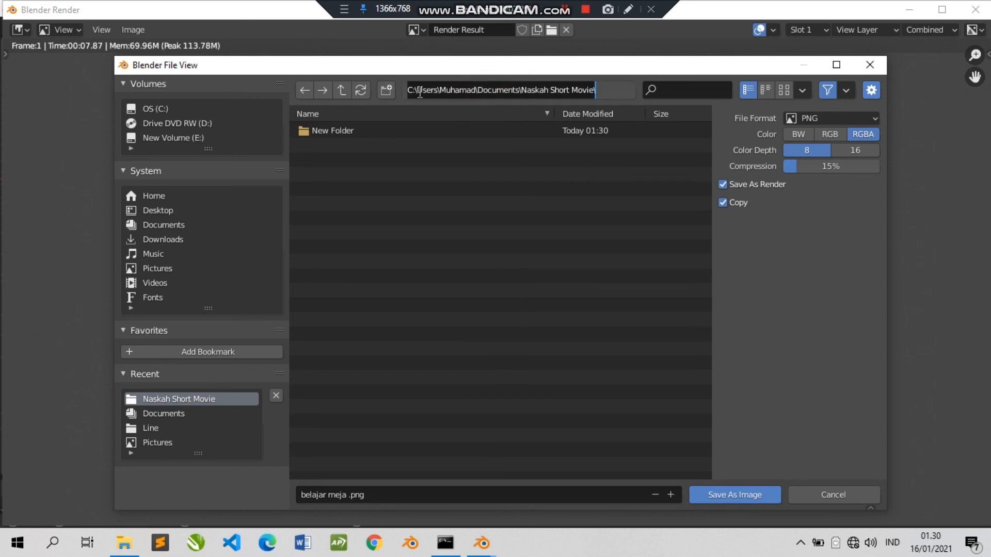
{"action": "left_click", "coordinate": [419, 91]}
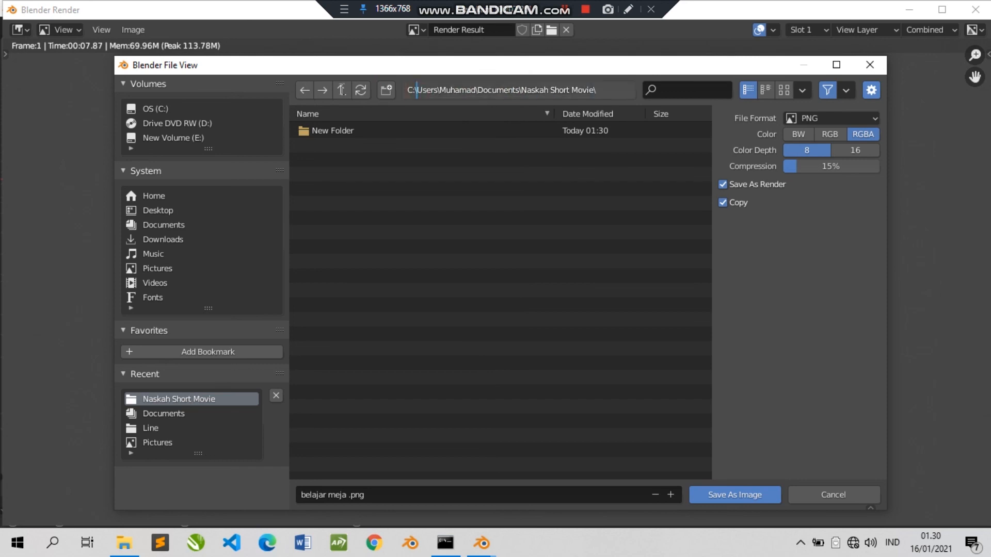
{"action": "left_click", "coordinate": [342, 90]}
{"action": "left_click", "coordinate": [342, 88]}
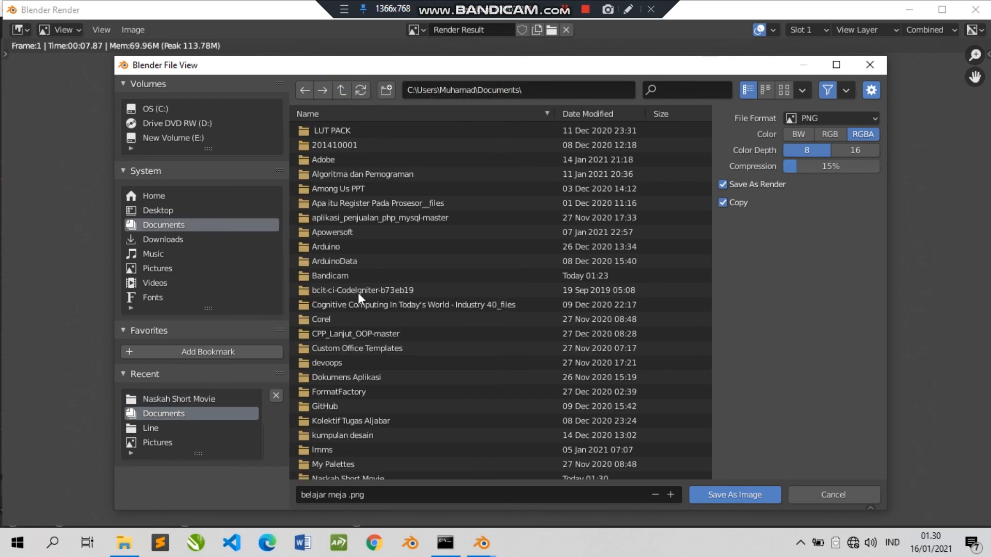
{"action": "scroll", "coordinate": [345, 416], "scroll_direction": "down", "scroll_amount": 3}
{"action": "scroll", "coordinate": [336, 175], "scroll_direction": "up", "scroll_amount": 3}
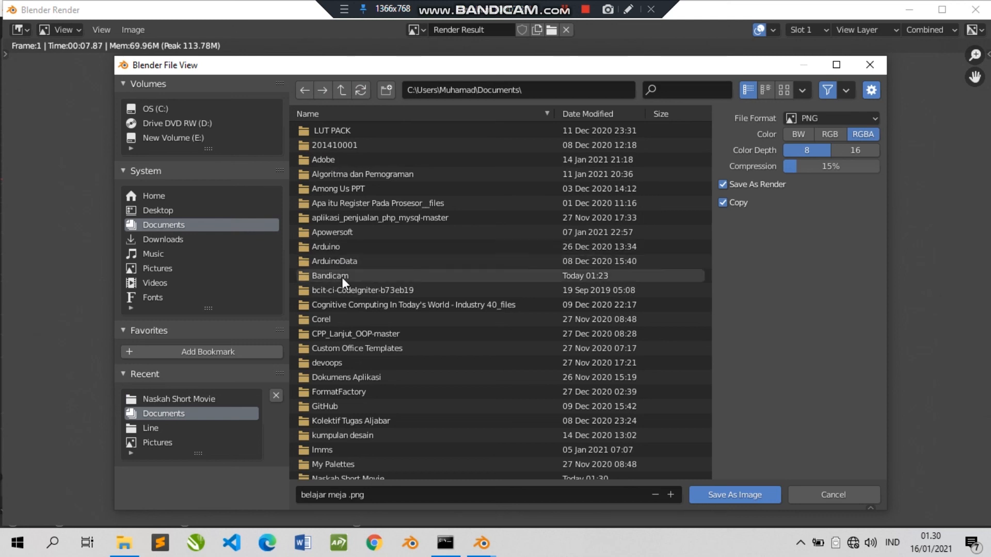
{"action": "scroll", "coordinate": [342, 413], "scroll_direction": "down", "scroll_amount": 5}
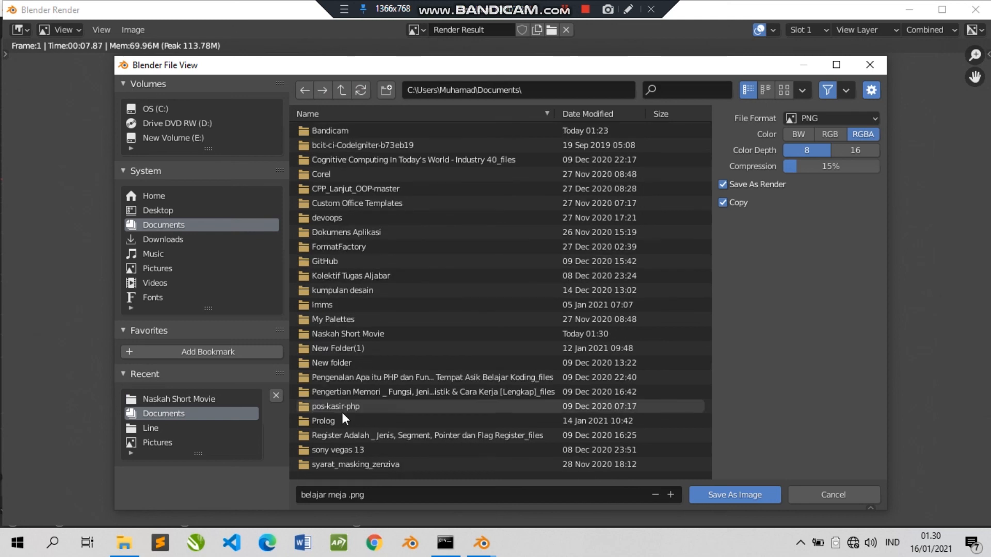
- Create a folder named "belajar meja" in Documents and save the rendered image inside it
{"action": "left_click", "coordinate": [386, 91]}
{"action": "type", "text": "tutorial"}
{"action": "key", "text": "BackSpace"}
{"action": "key", "text": "BackSpace"}
{"action": "key", "text": "BackSpace"}
{"action": "key", "text": "BackSpace"}
{"action": "key", "text": "BackSpace"}
{"action": "key", "text": "BackSpace"}
{"action": "key", "text": "BackSpace"}
{"action": "key", "text": "BackSpace"}
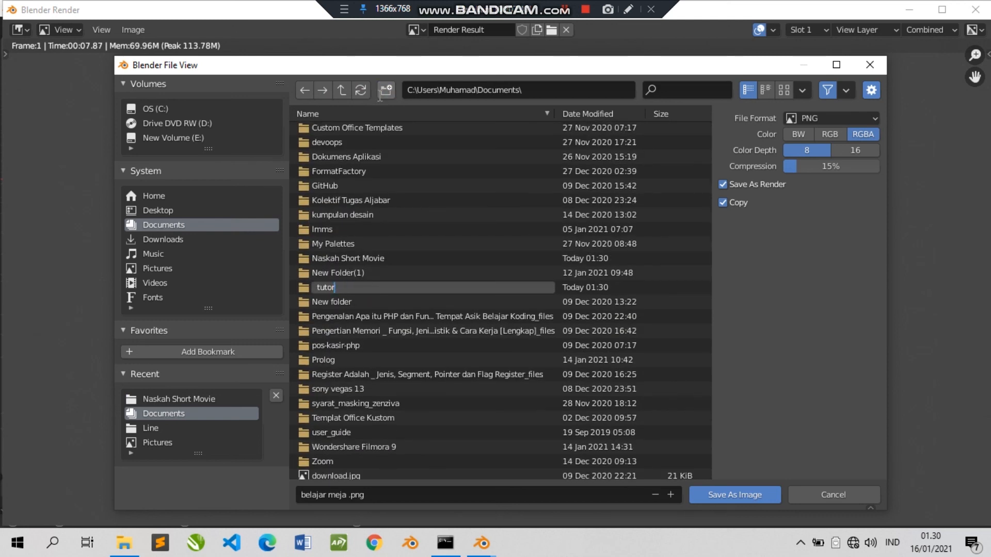
{"action": "type", "text": "belajar meja"}
{"action": "key", "text": "Return"}
{"action": "left_click", "coordinate": [466, 301]}
{"action": "double_click", "coordinate": [466, 301]}
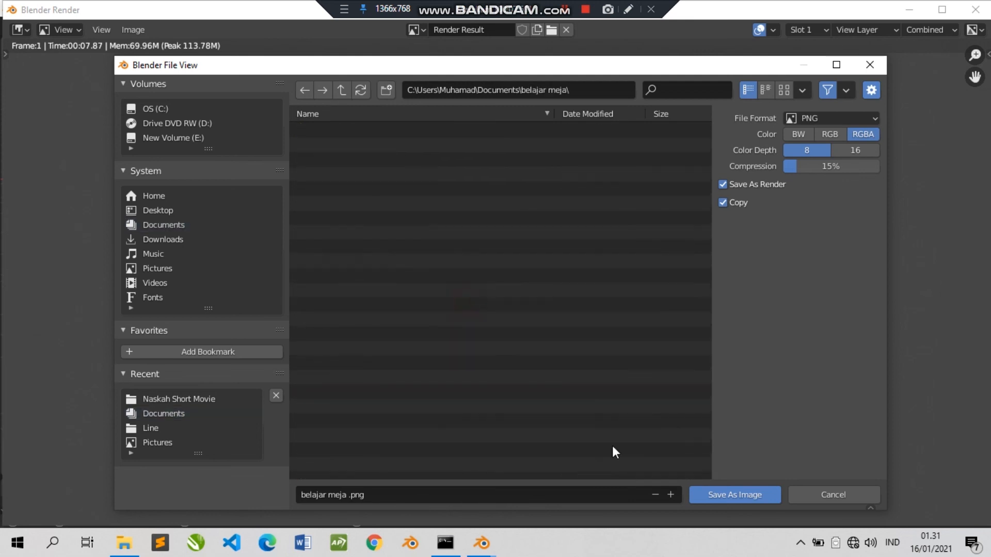
{"action": "left_click", "coordinate": [726, 487]}
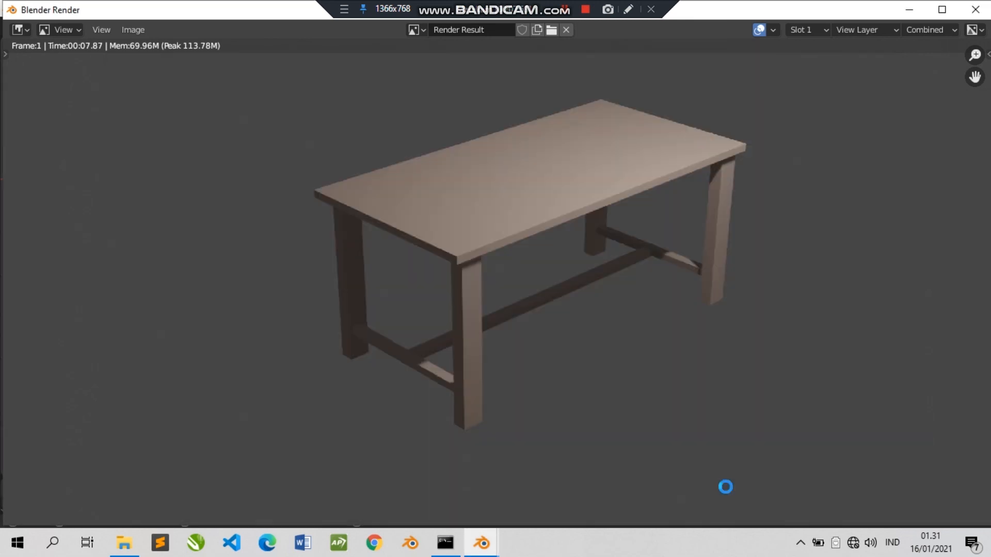
- Switch to File Explorer and locate the saved "belajar meja" image in the "belajar meja" folder under Documents
{"action": "left_click", "coordinate": [124, 543]}
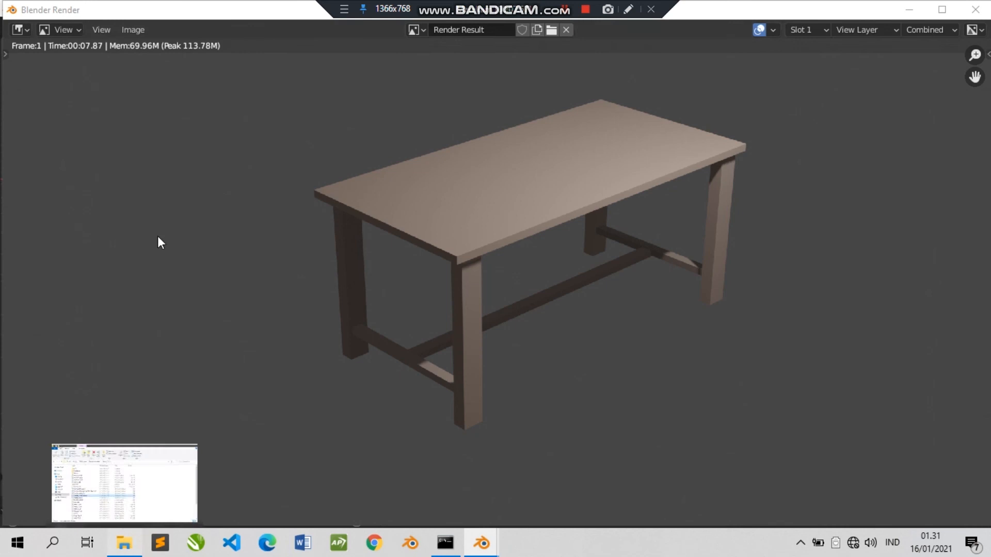
{"action": "left_click", "coordinate": [78, 236]}
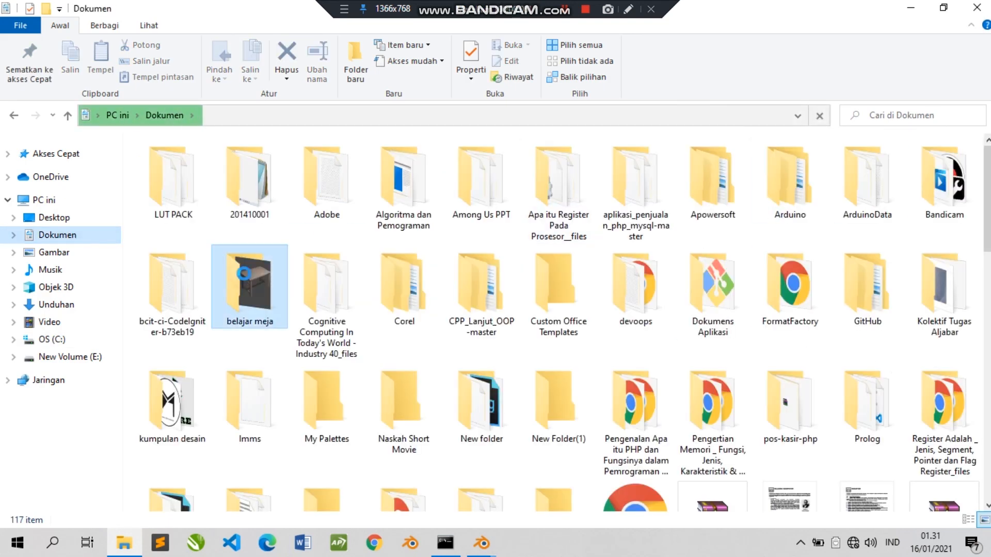
{"action": "double_click", "coordinate": [253, 289]}
{"action": "left_click", "coordinate": [188, 190]}
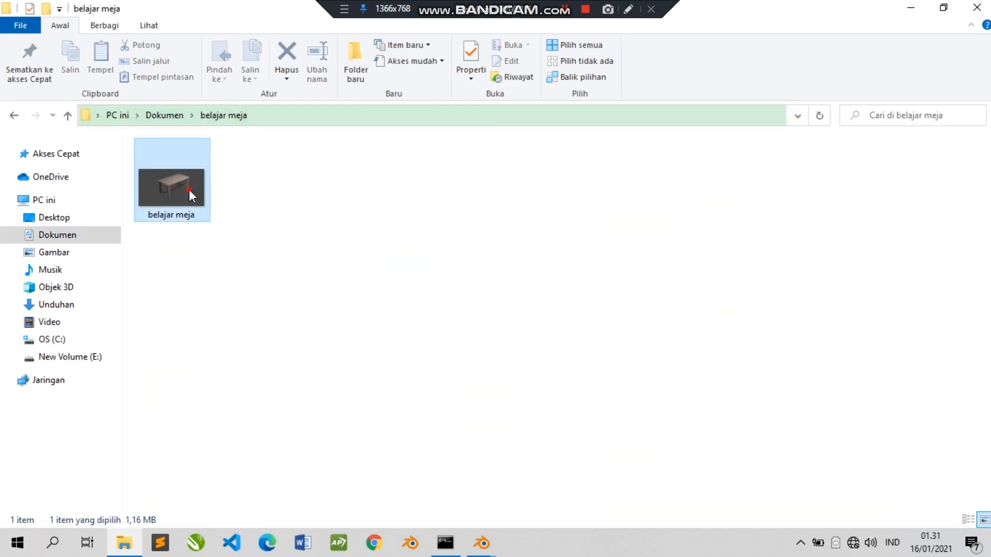